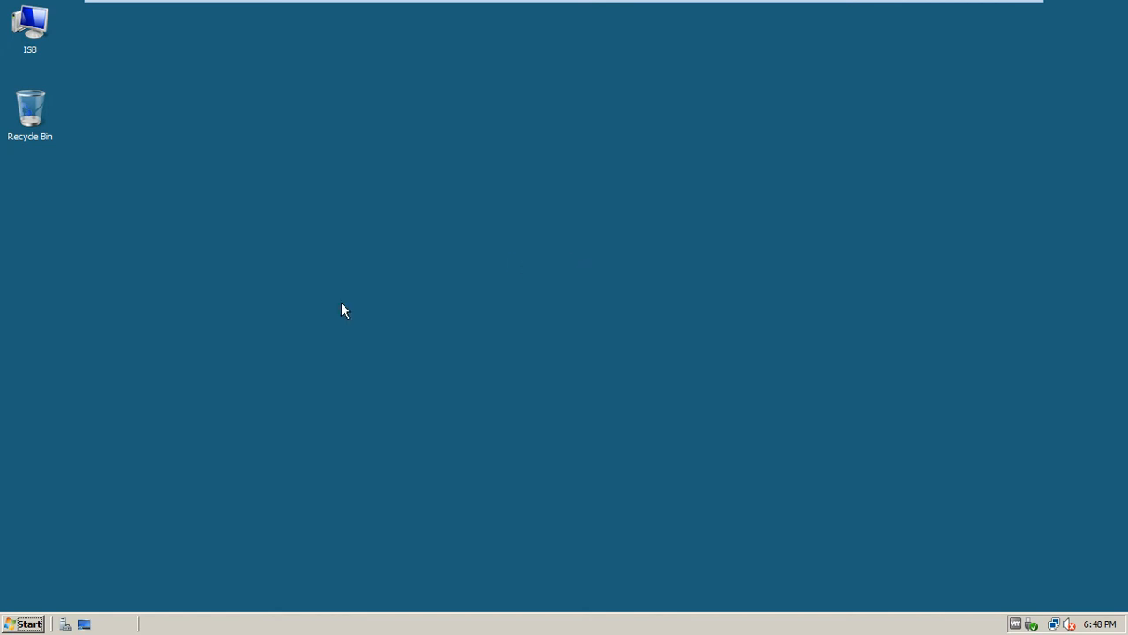
# Launch Server Manager from the Start menu and refresh the desktop while it loads
pyautogui.click(32, 622)
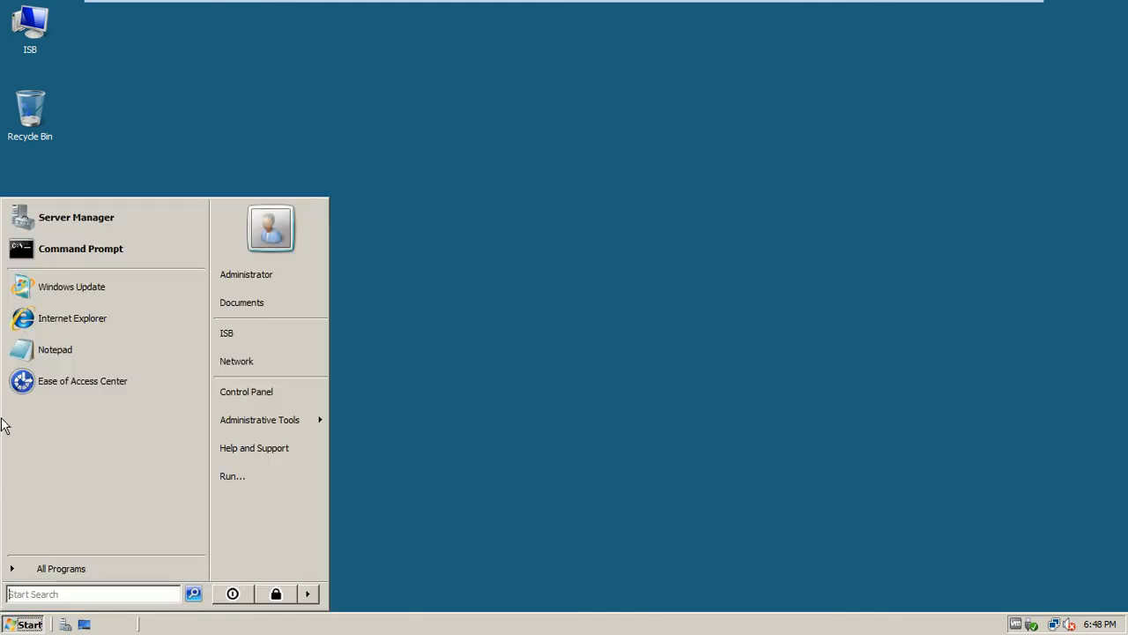
pyautogui.click(85, 226)
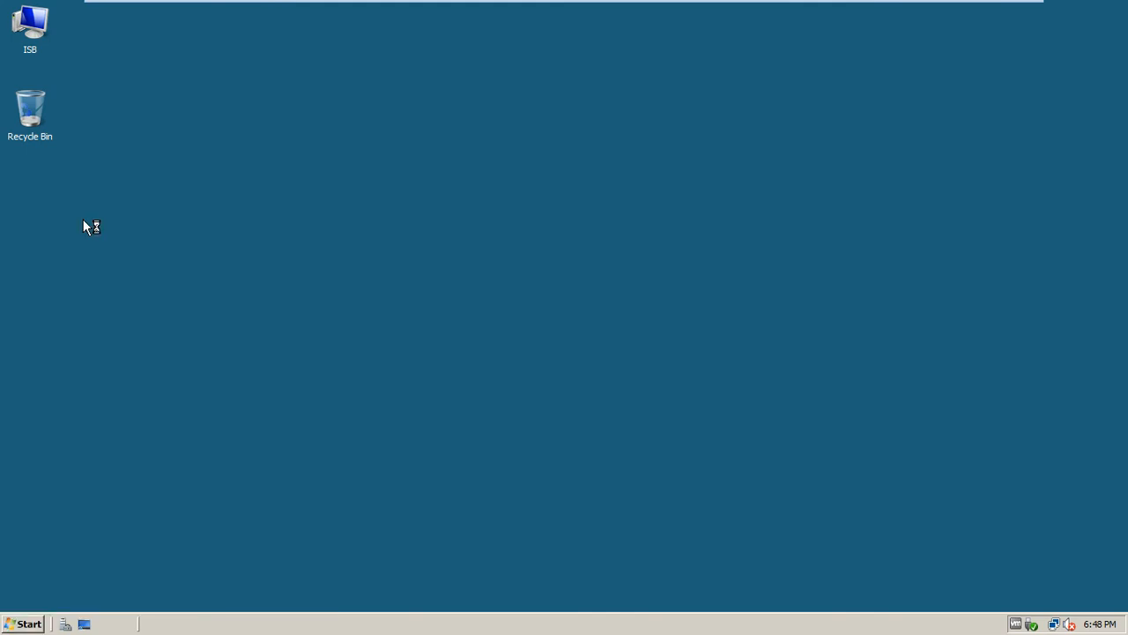
pyautogui.moveTo(720, 4)
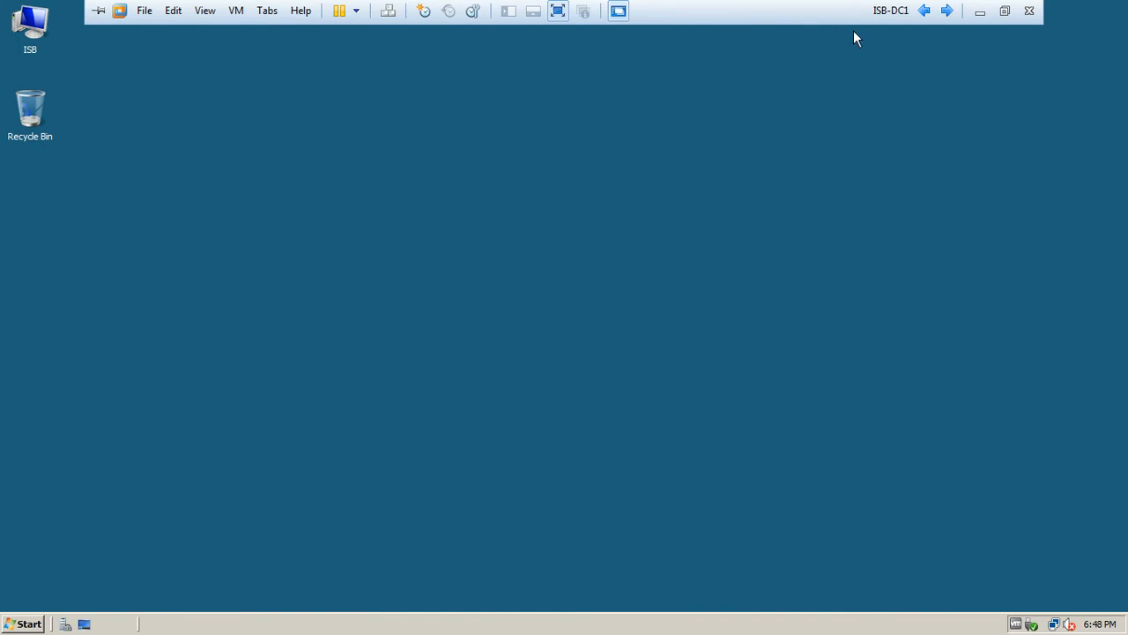
pyautogui.click(20, 620)
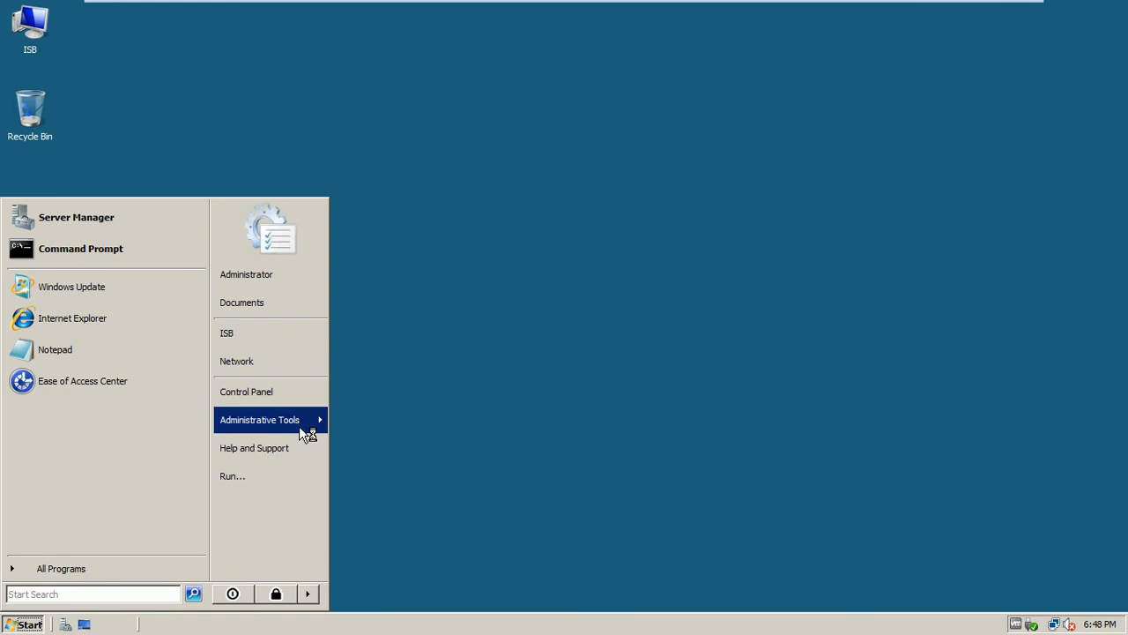
pyautogui.moveTo(298, 425)
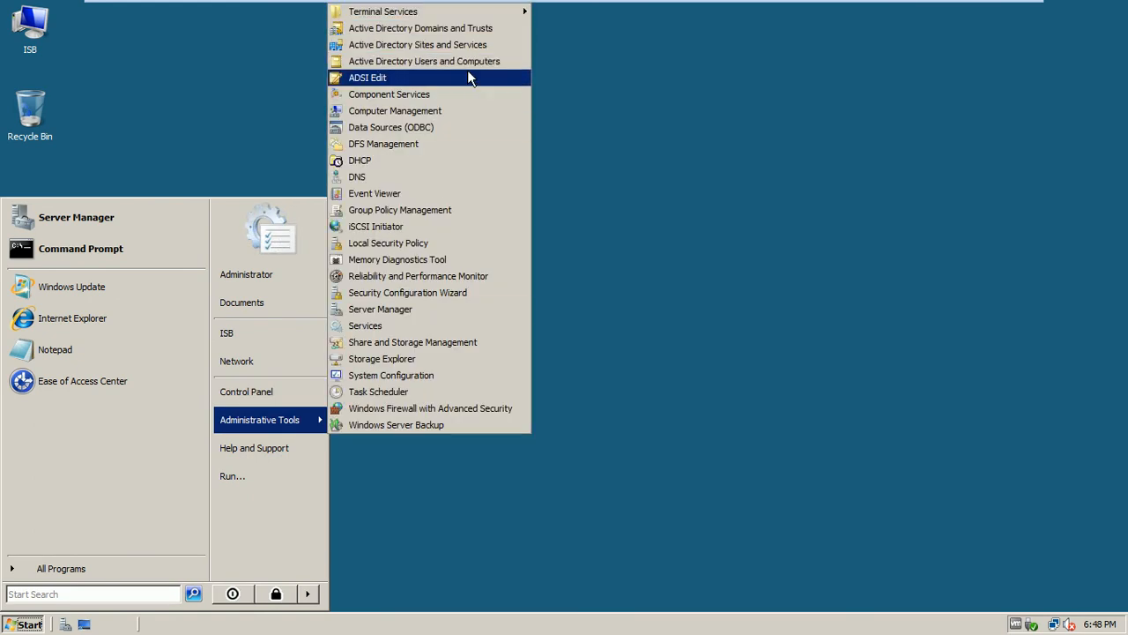
pyautogui.click(723, 287)
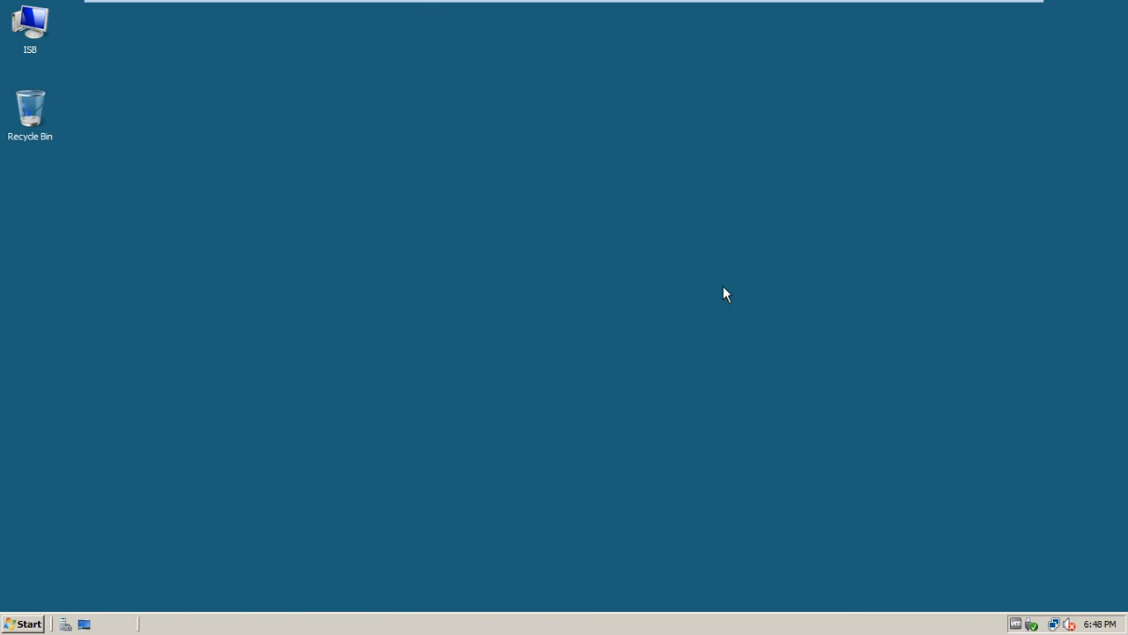
pyautogui.rightClick(458, 255)
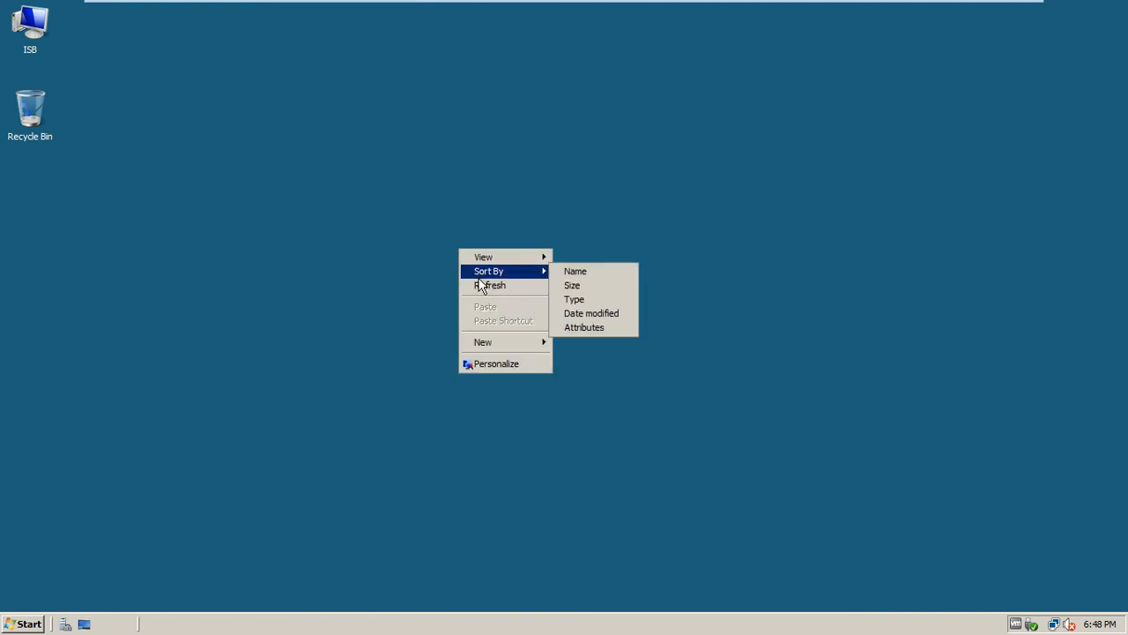
pyautogui.click(481, 285)
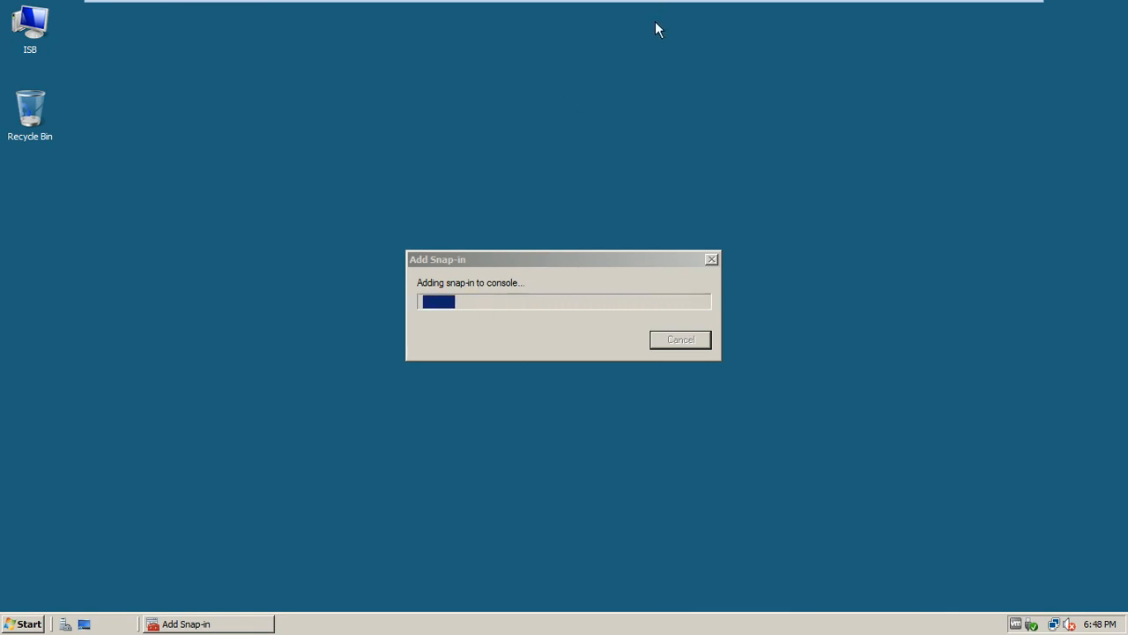
pyautogui.moveTo(859, 6)
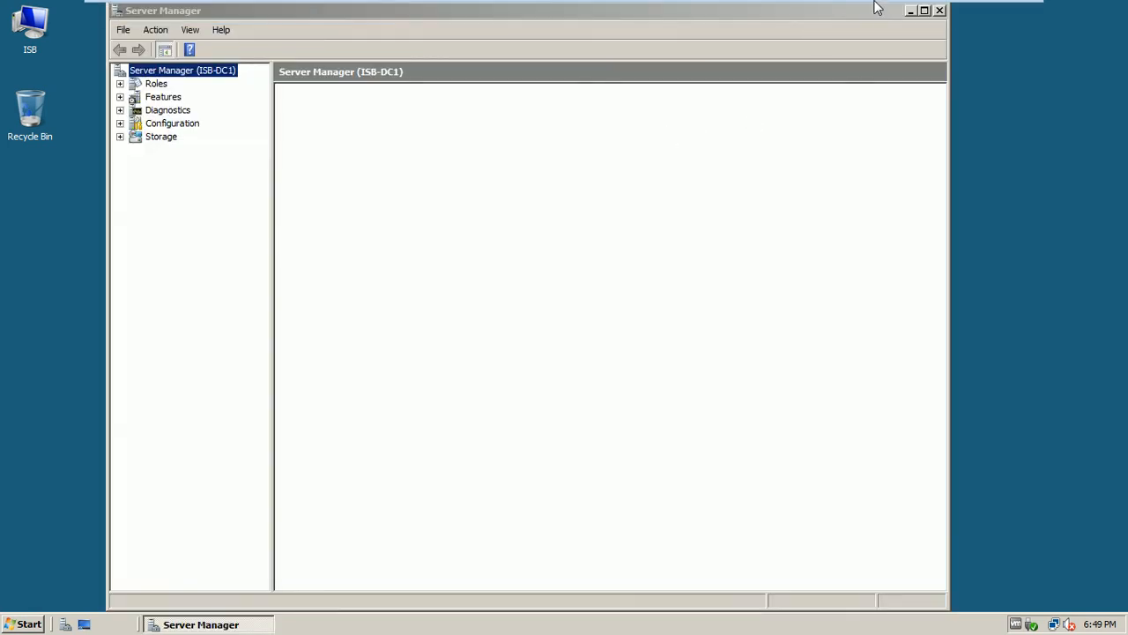
# Sign in to the ISB-Mem1-Srv8 virtual machine with the administrator password
pyautogui.click(946, 9)
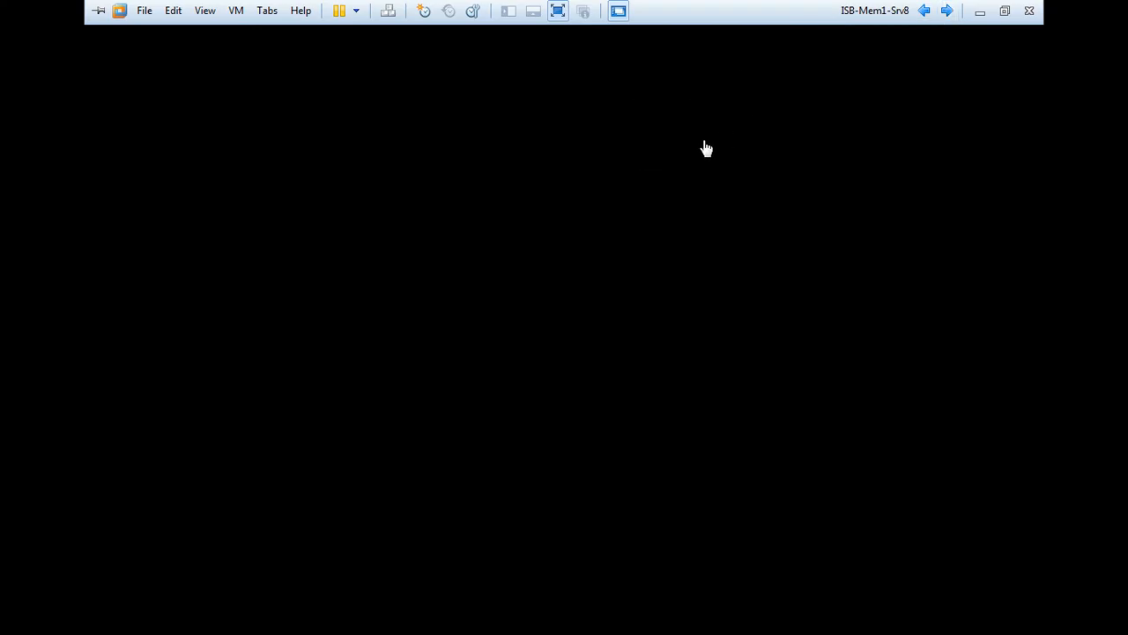
pyautogui.press('ctrl+alt+Insert')
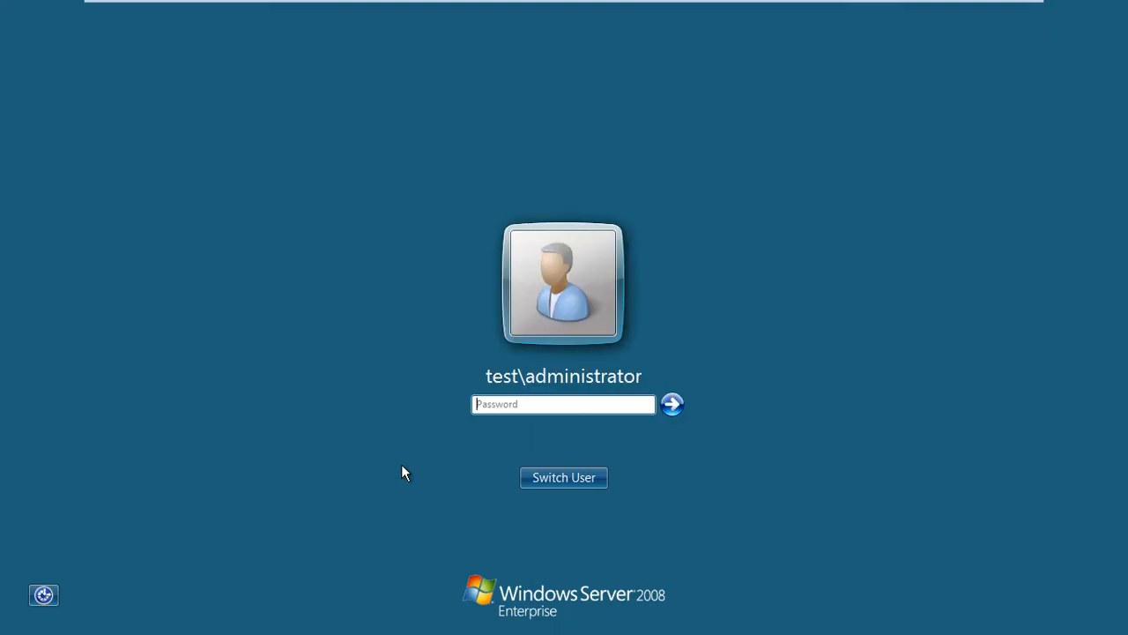
pyautogui.write('•••••••')
pyautogui.press('Return')
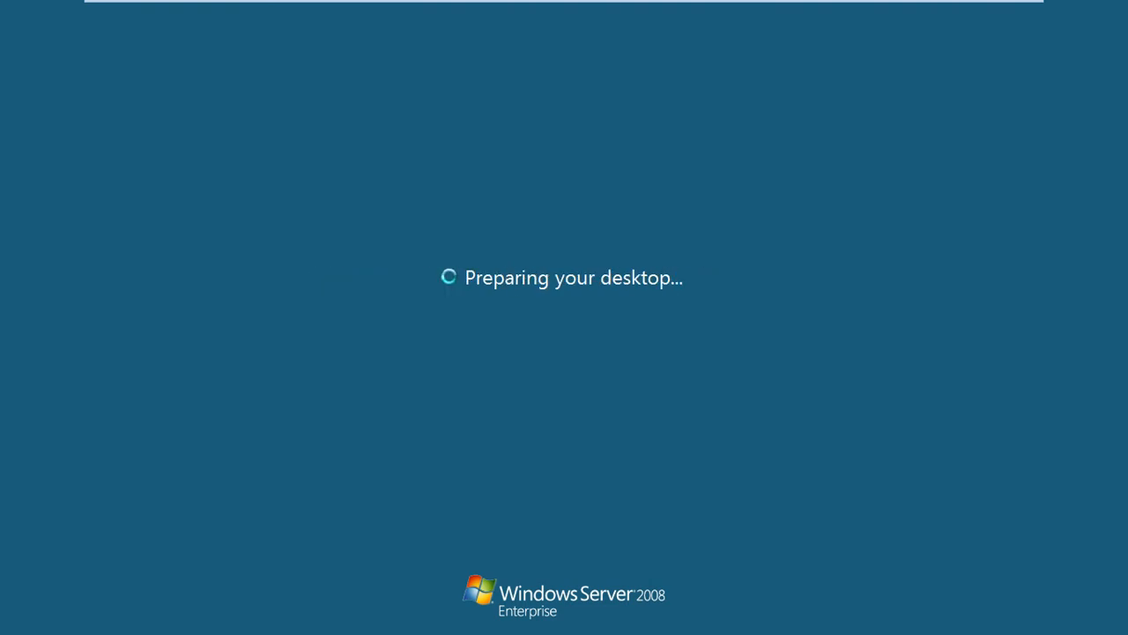
# Sign in to ISB-CL1-w7 with the account password, then return to ISB-DC1
pyautogui.moveTo(856, 7)
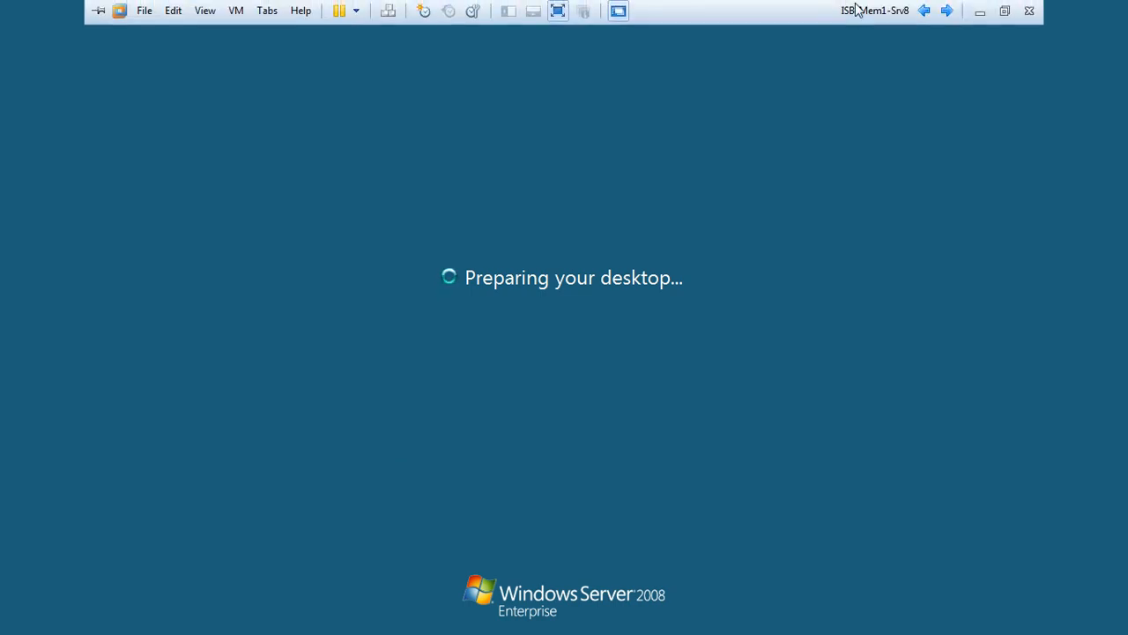
pyautogui.click(941, 10)
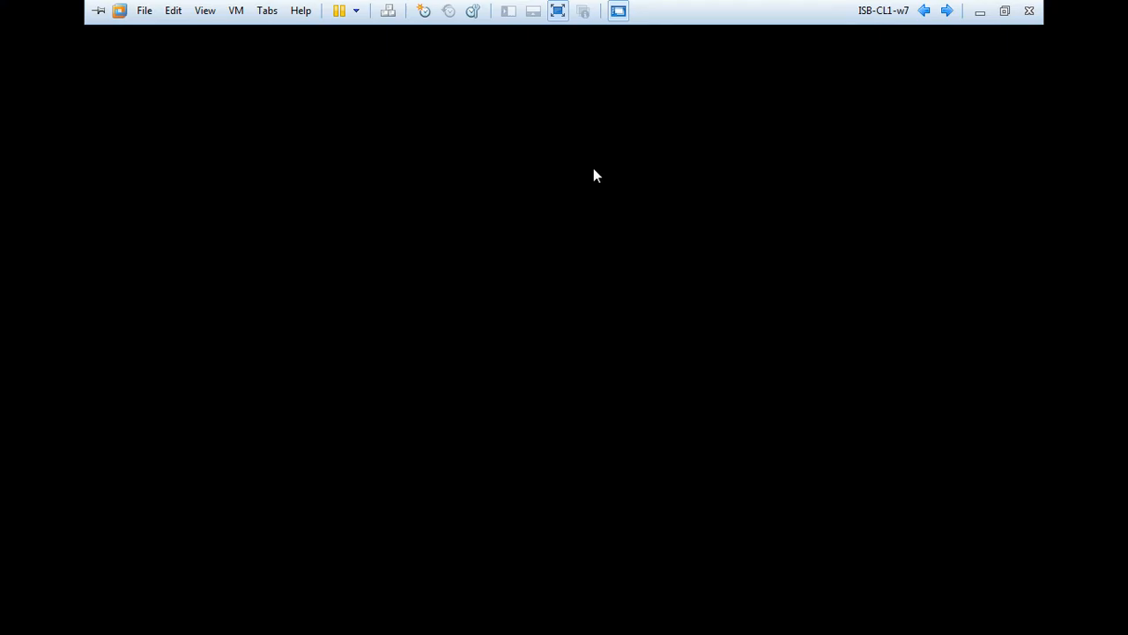
pyautogui.press('ctrl+alt+Insert')
pyautogui.write('Pa$$w0rd')
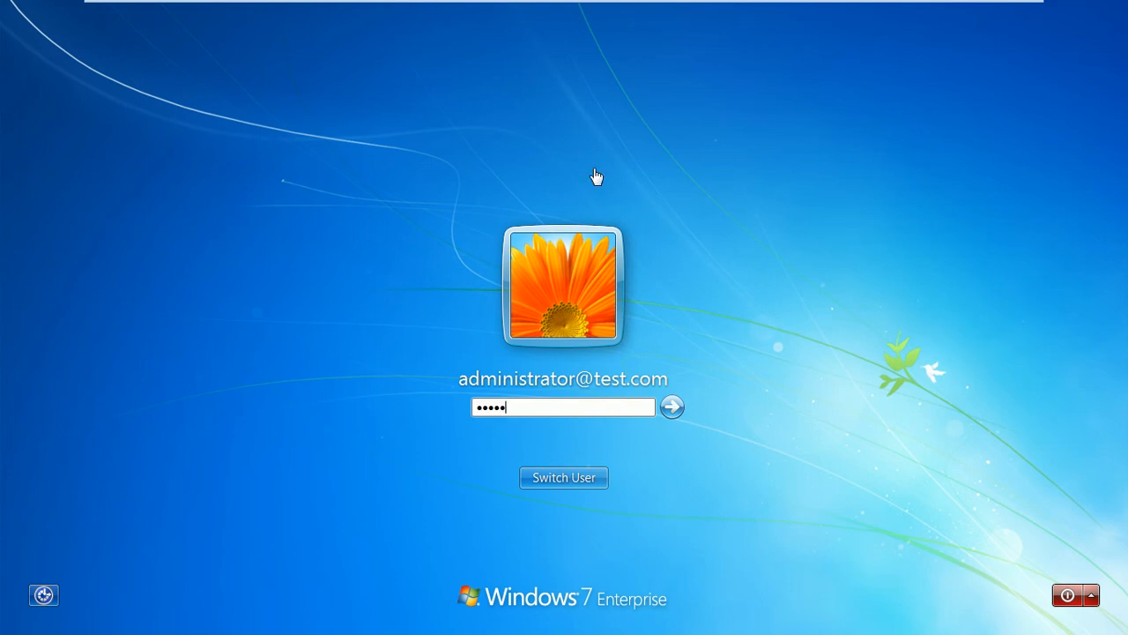
pyautogui.press('Return')
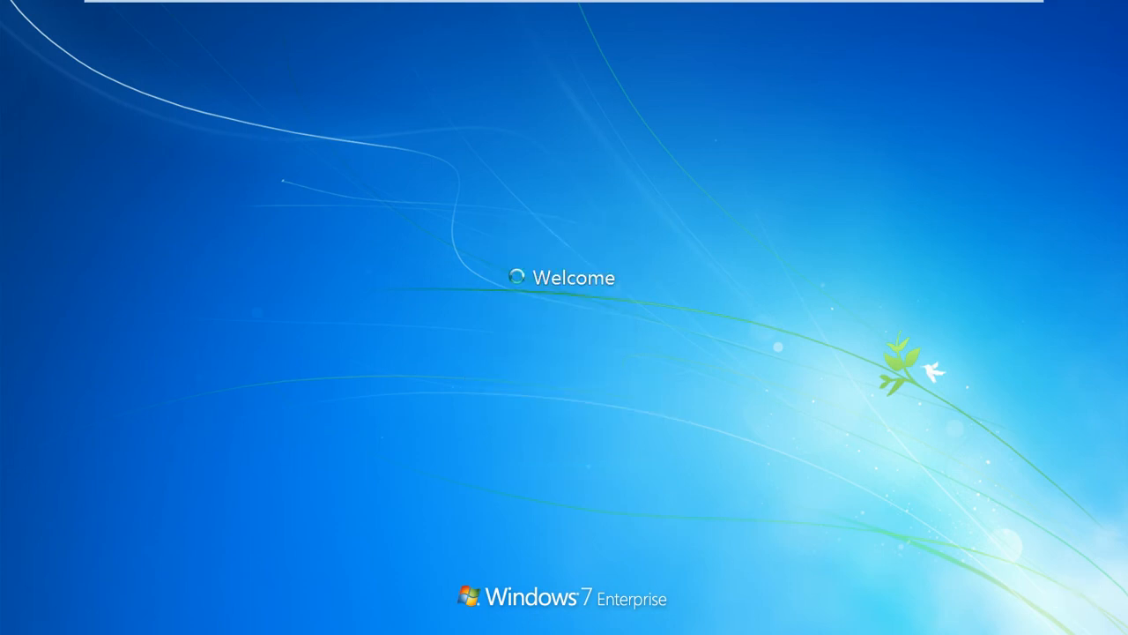
pyautogui.moveTo(881, 7)
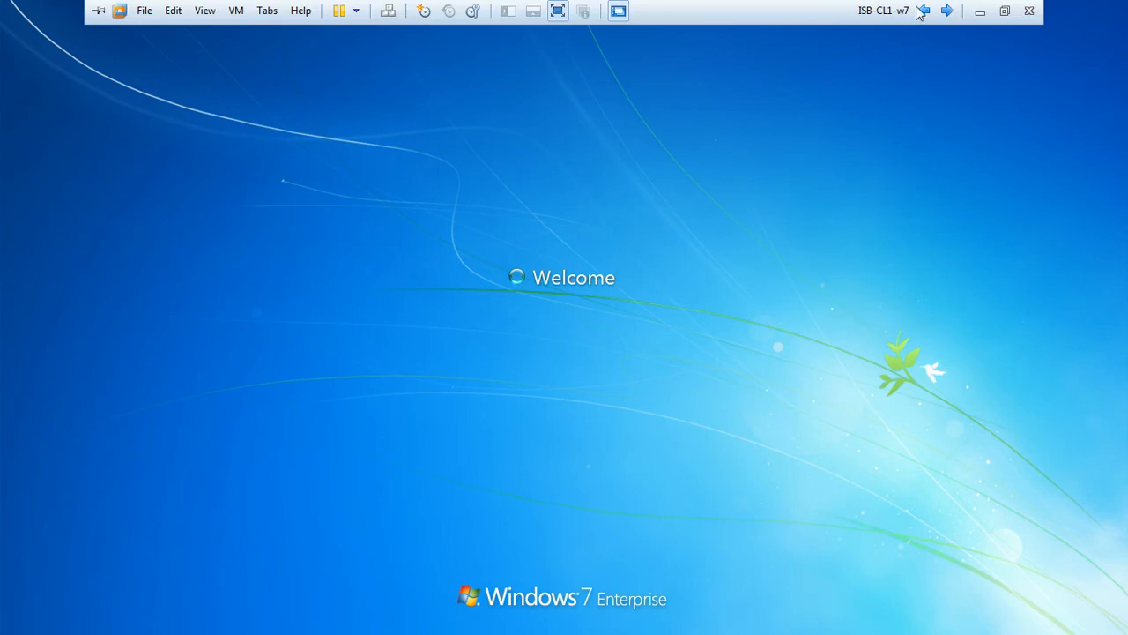
pyautogui.click(947, 14)
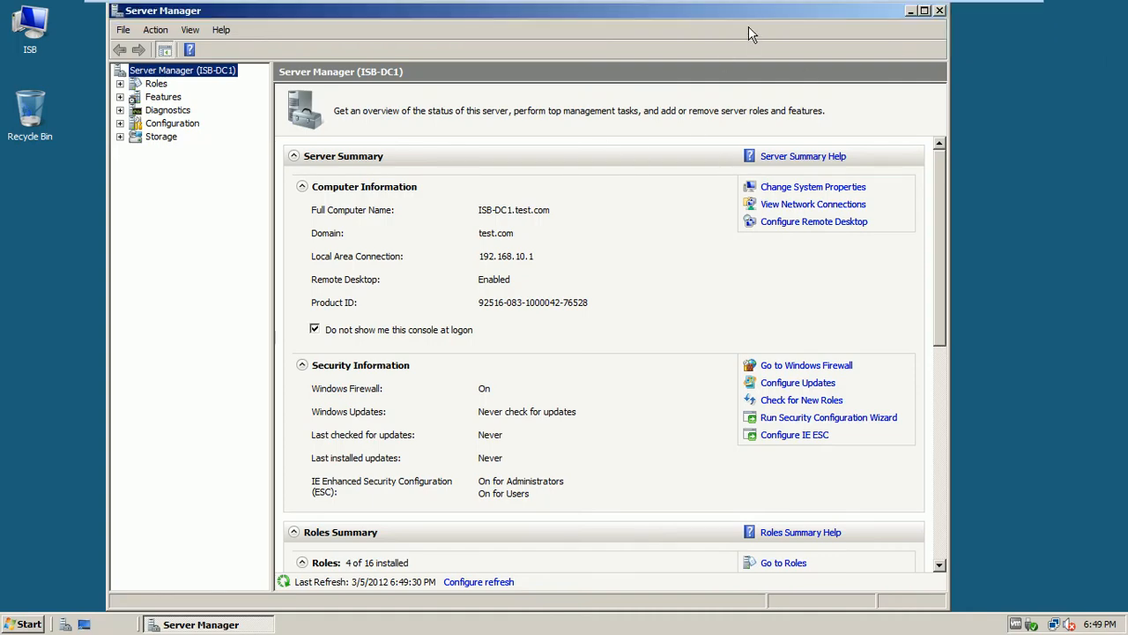
# Select Roles in Server Manager and launch the Add Roles Wizard
pyautogui.moveTo(727, 14); pyautogui.dragTo(740, 72)
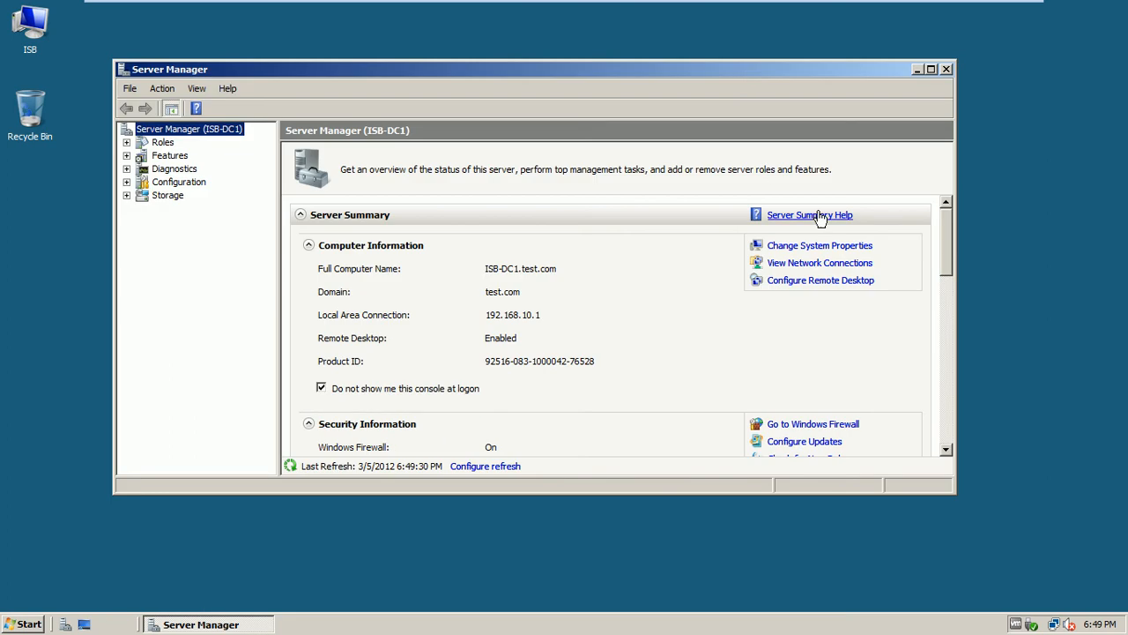
pyautogui.click(164, 143)
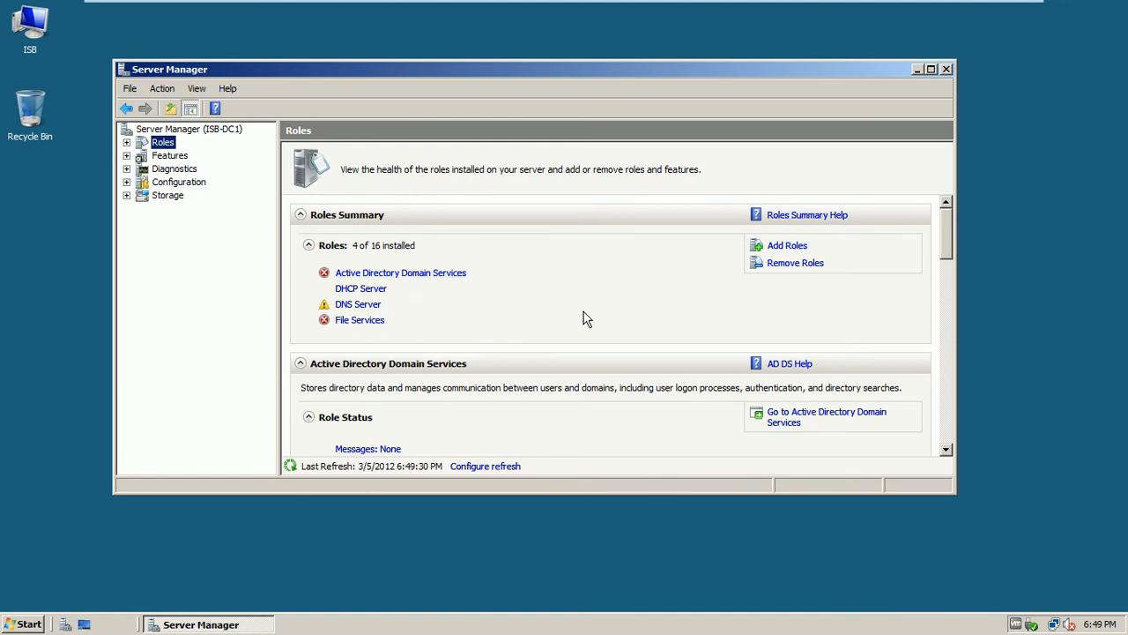
pyautogui.click(781, 248)
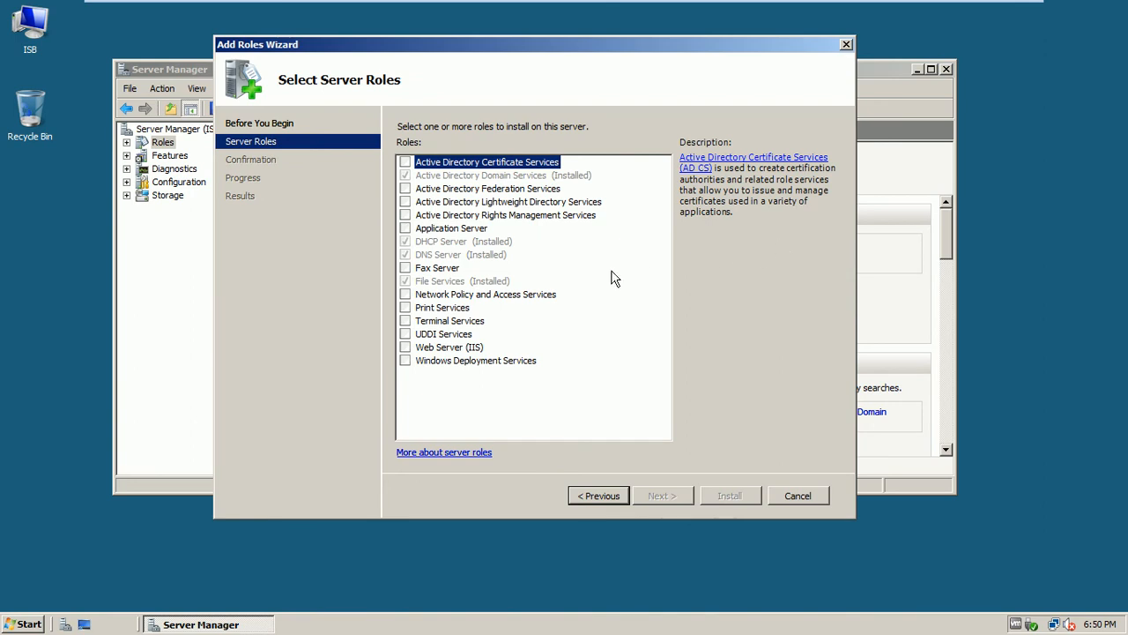
# Install Network Policy and Access Services with only the Network Policy Server role service
pyautogui.click(406, 294)
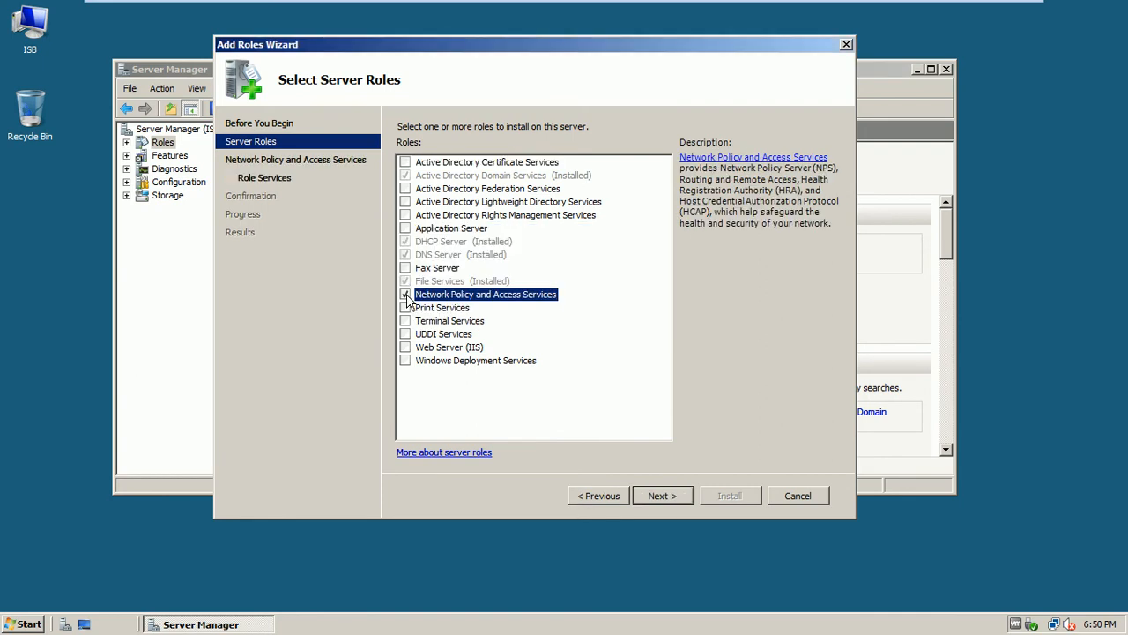
pyautogui.click(669, 497)
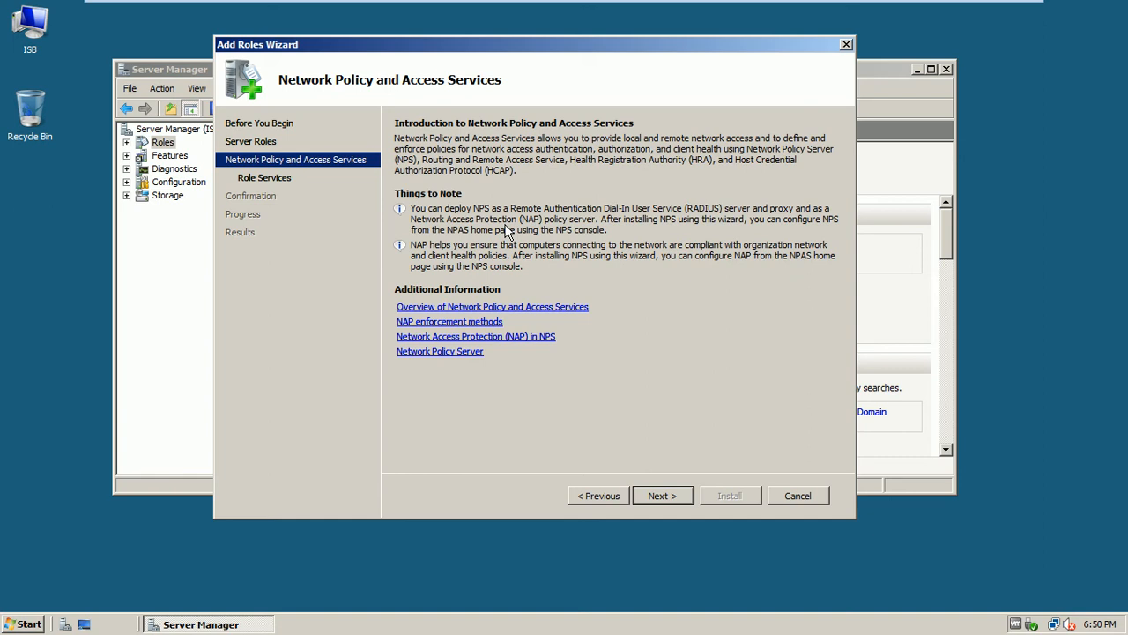
pyautogui.click(663, 496)
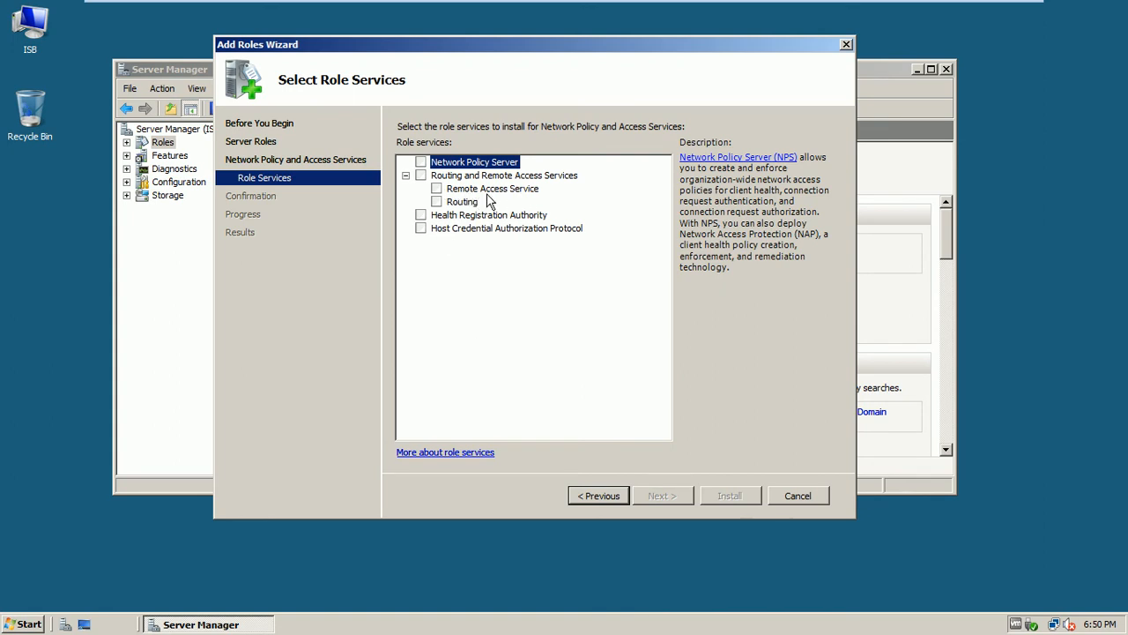
pyautogui.click(420, 162)
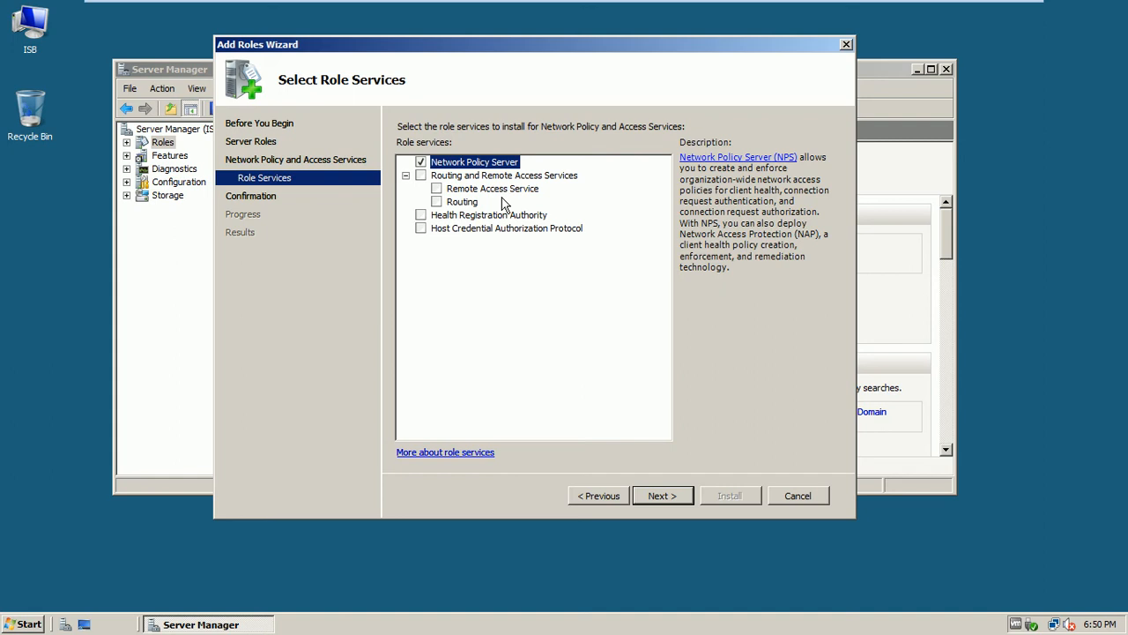
pyautogui.click(661, 495)
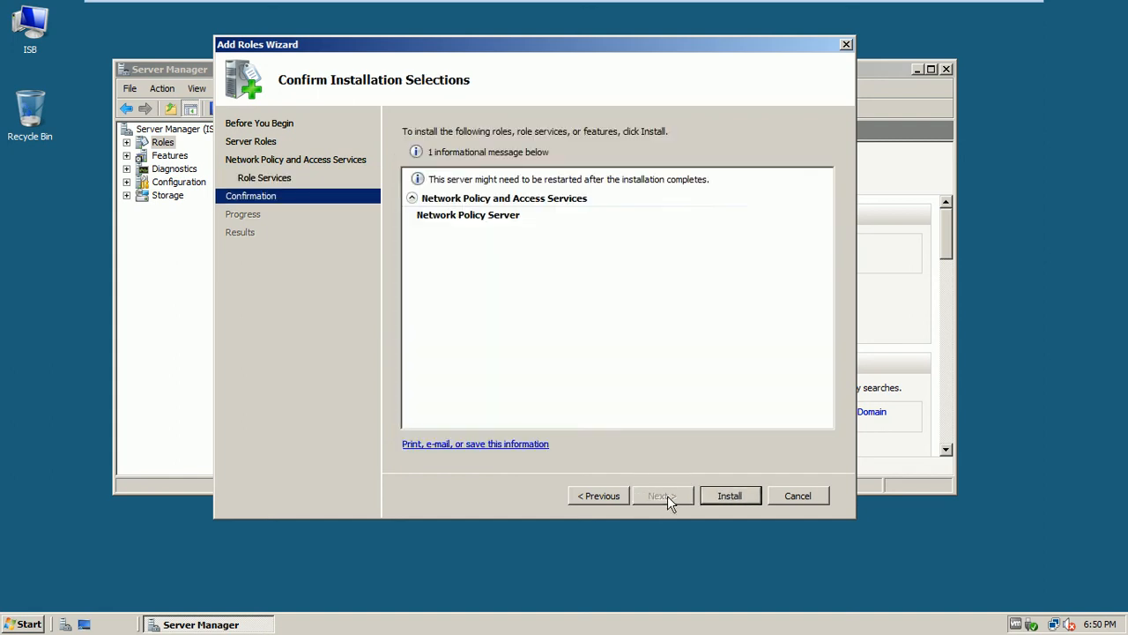
pyautogui.click(719, 502)
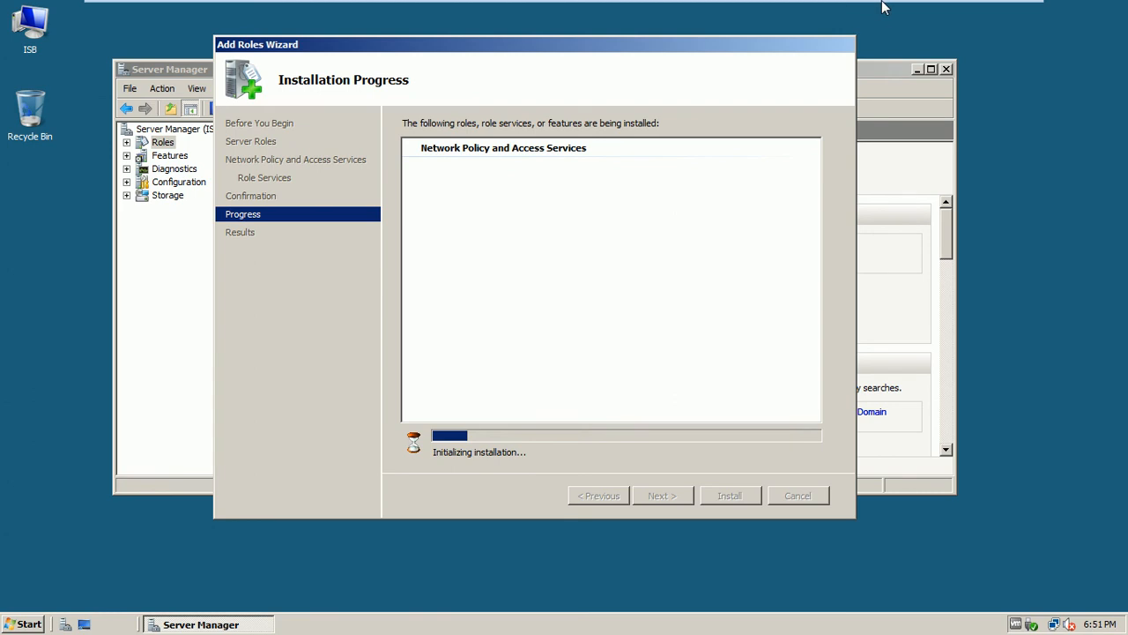
pyautogui.moveTo(957, 11)
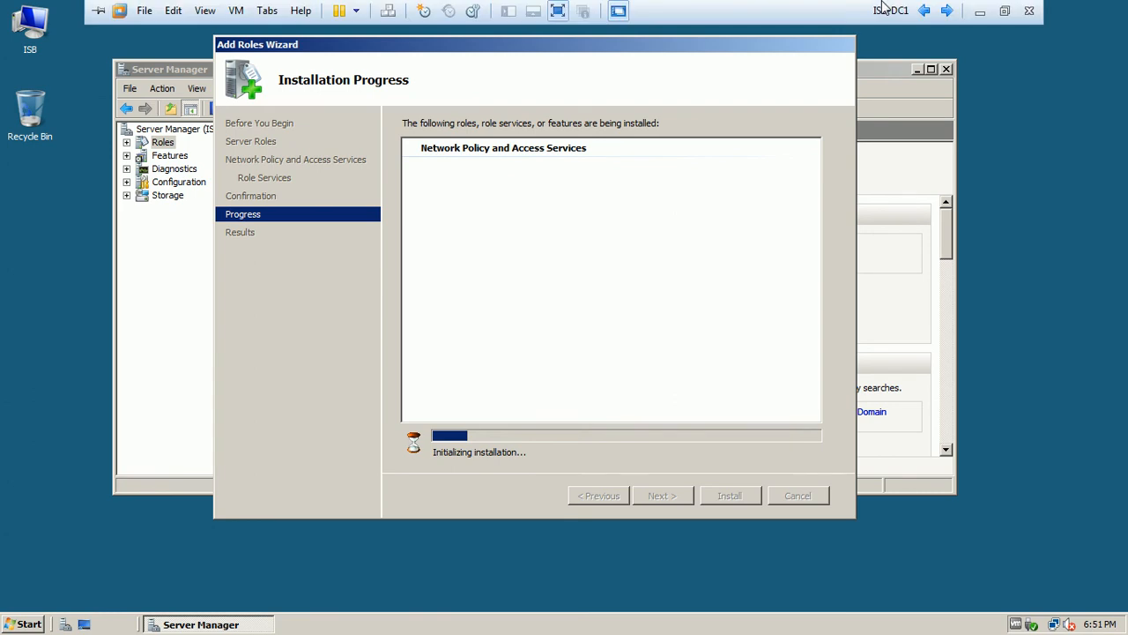
# Open Routing and Remote Access on ISB-Mem1-Srv8, then switch back to ISB-DC1
pyautogui.click(947, 10)
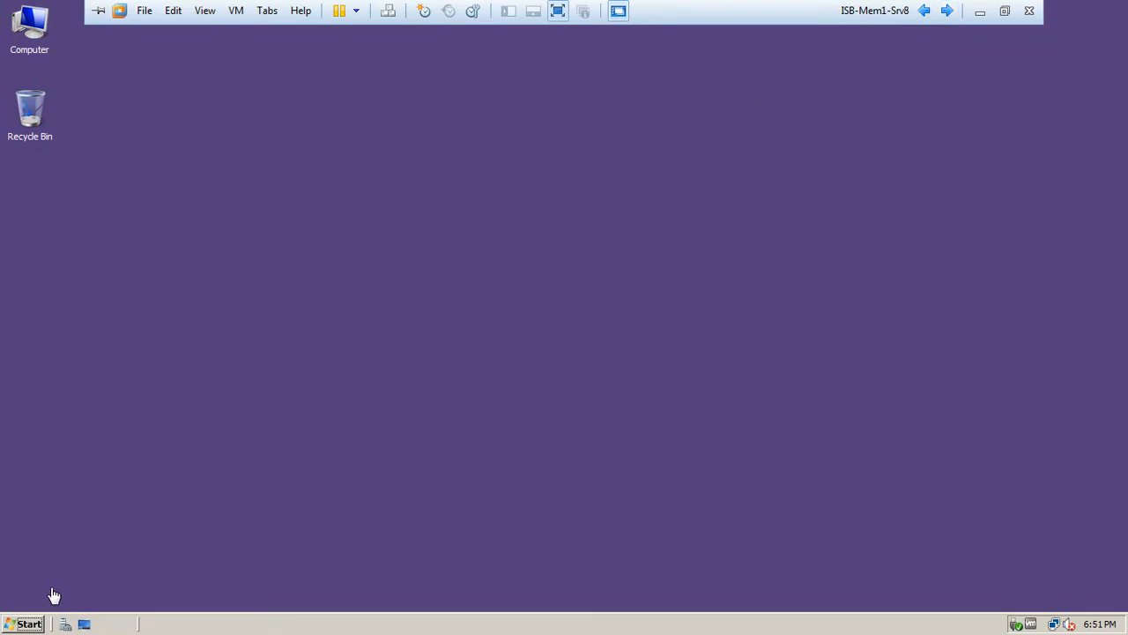
pyautogui.click(24, 624)
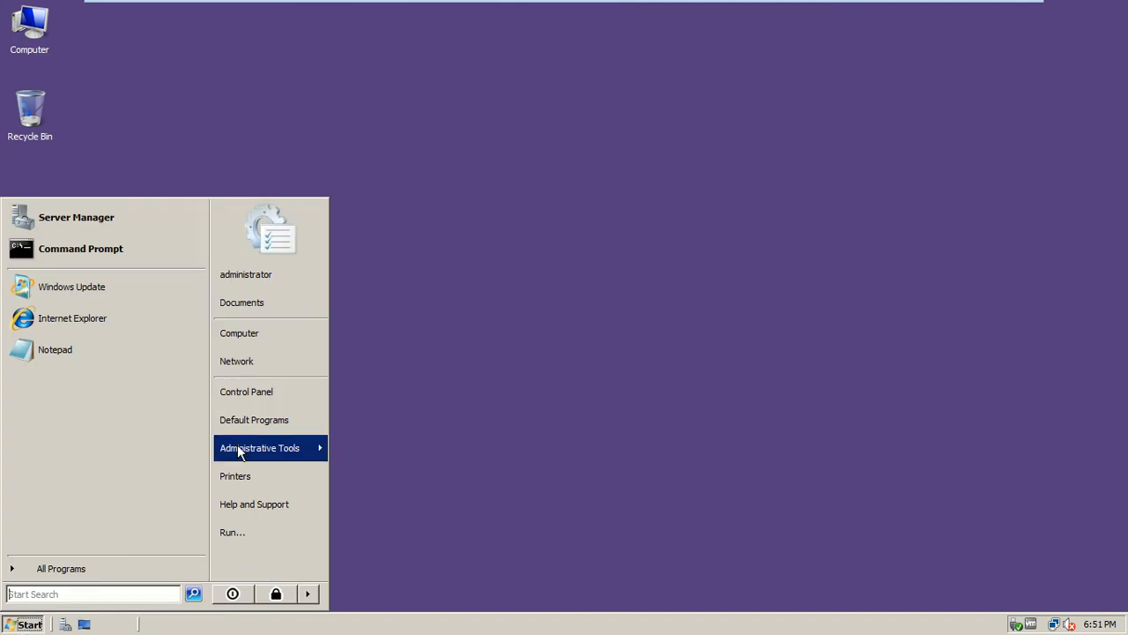
pyautogui.moveTo(238, 448)
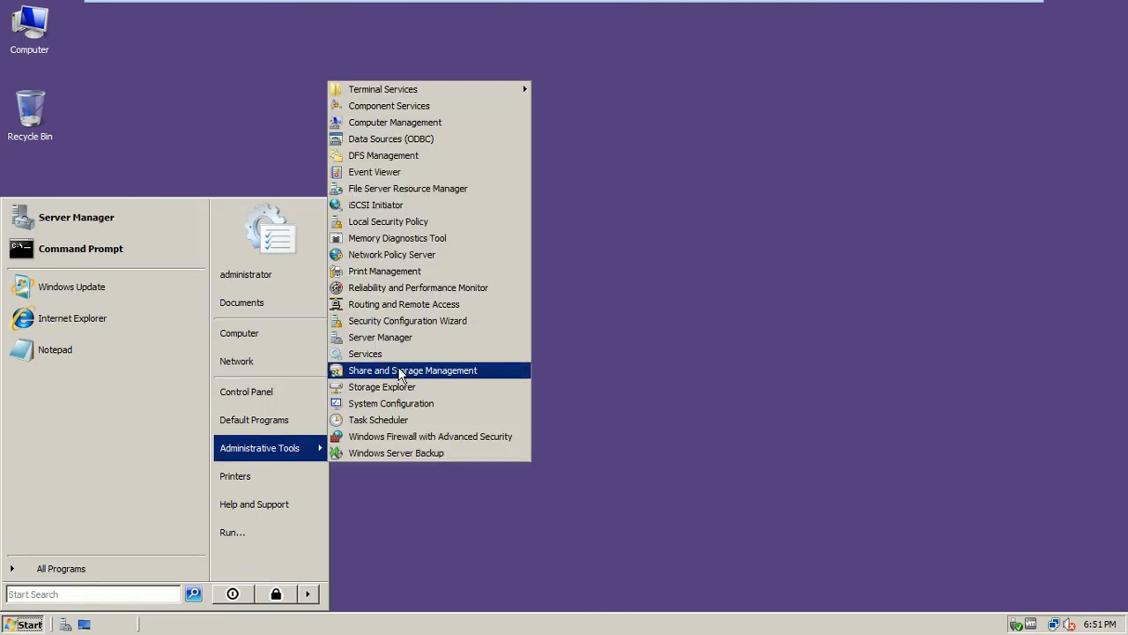
pyautogui.click(447, 304)
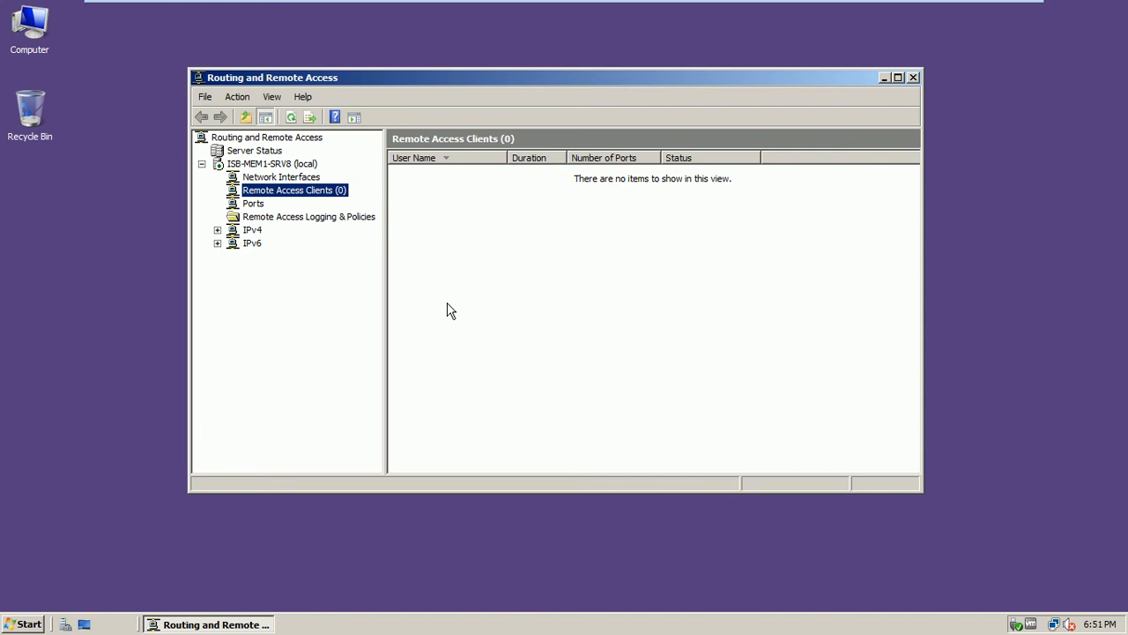
pyautogui.moveTo(558, 1)
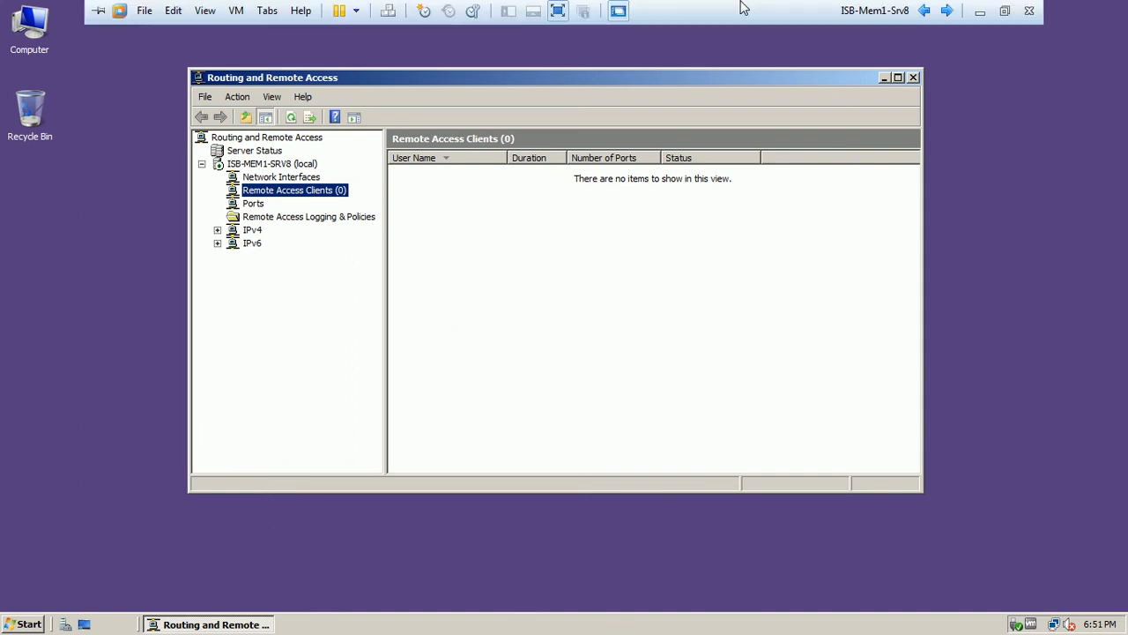
pyautogui.click(924, 10)
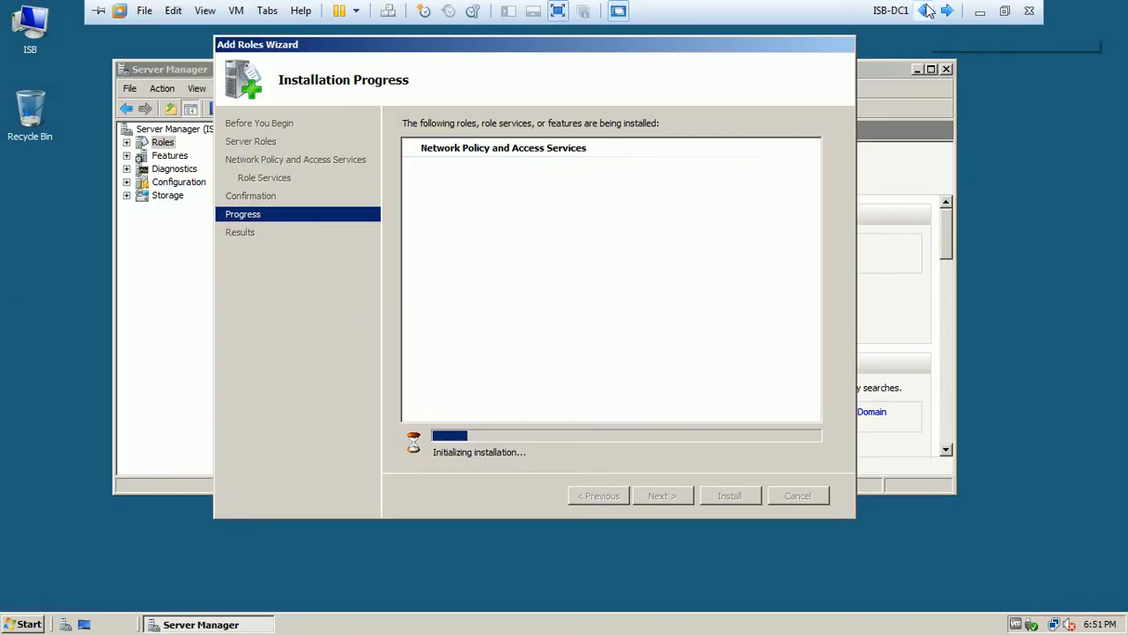
# Close the Add Roles Wizard after the successful install, then close Server Manager
pyautogui.moveTo(599, 51); pyautogui.dragTo(569, 70)
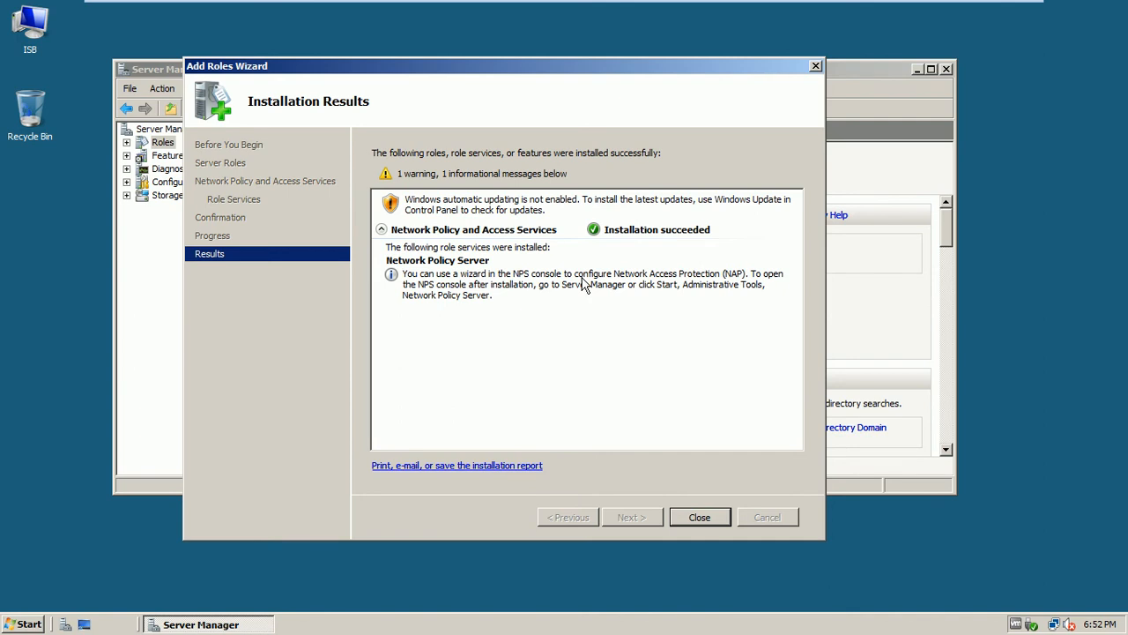
pyautogui.click(698, 518)
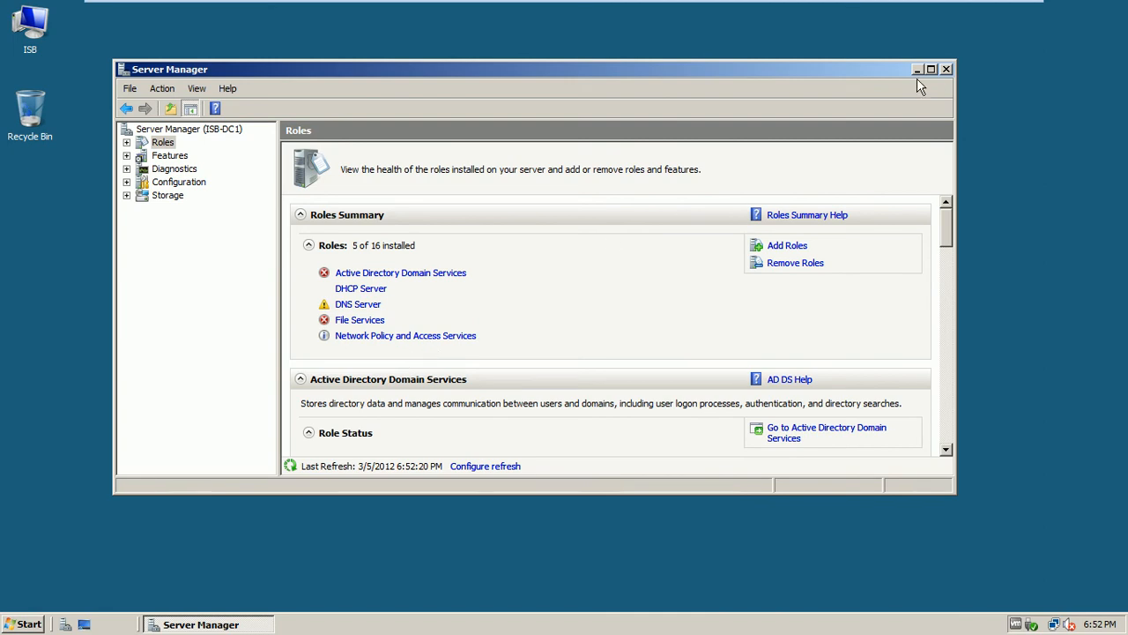
pyautogui.click(946, 70)
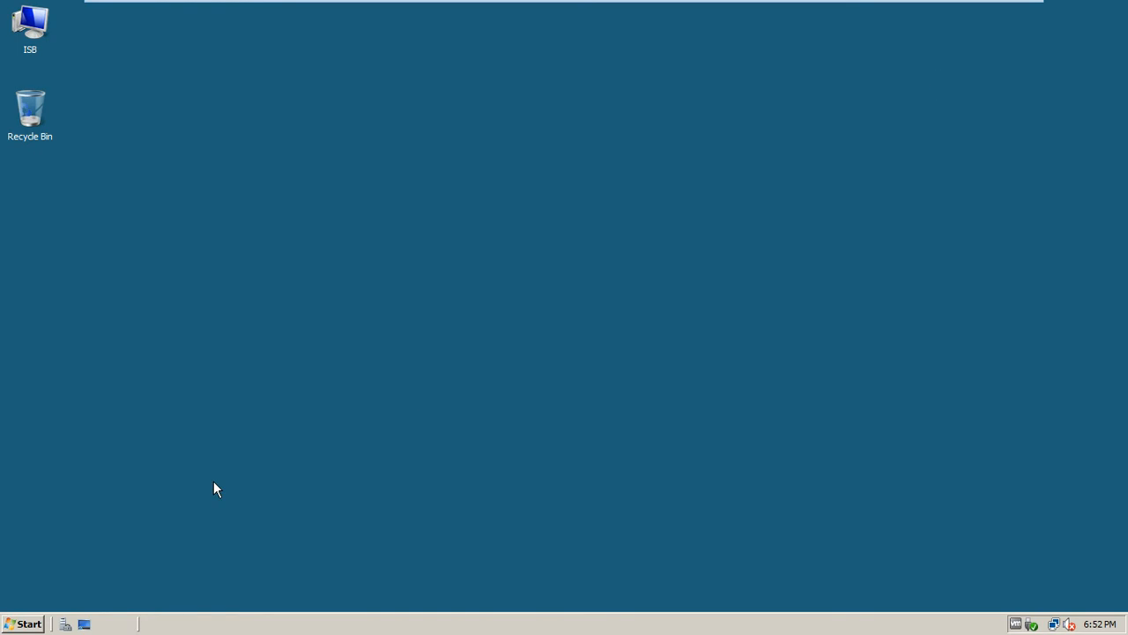
# Launch Network Policy Server from Administrative Tools and reposition its window
pyautogui.click(32, 624)
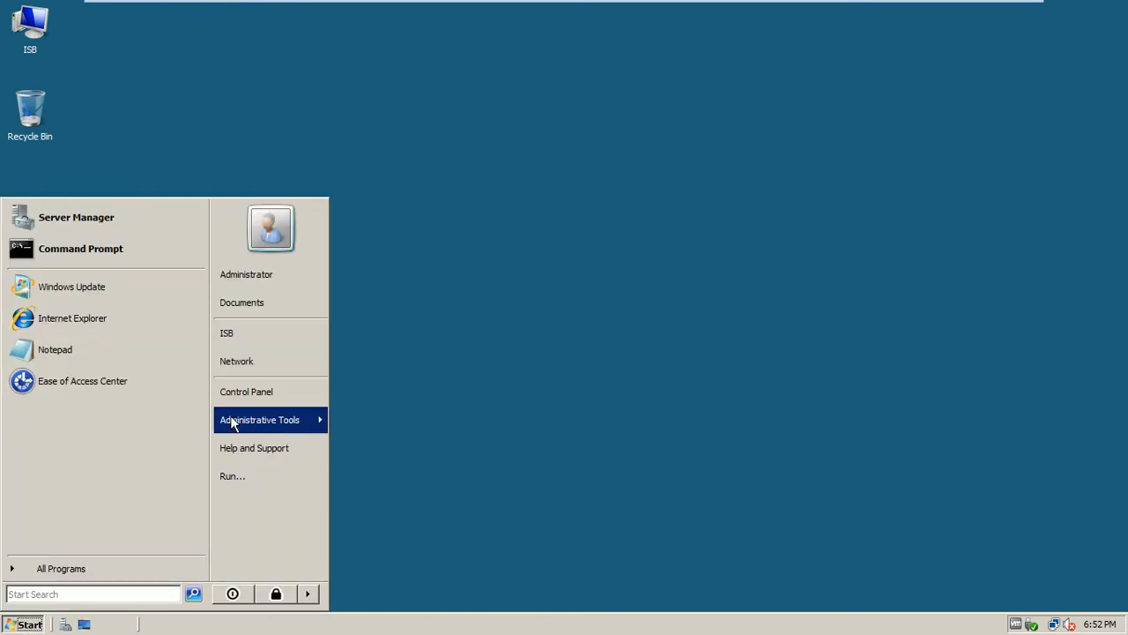
pyautogui.moveTo(260, 428)
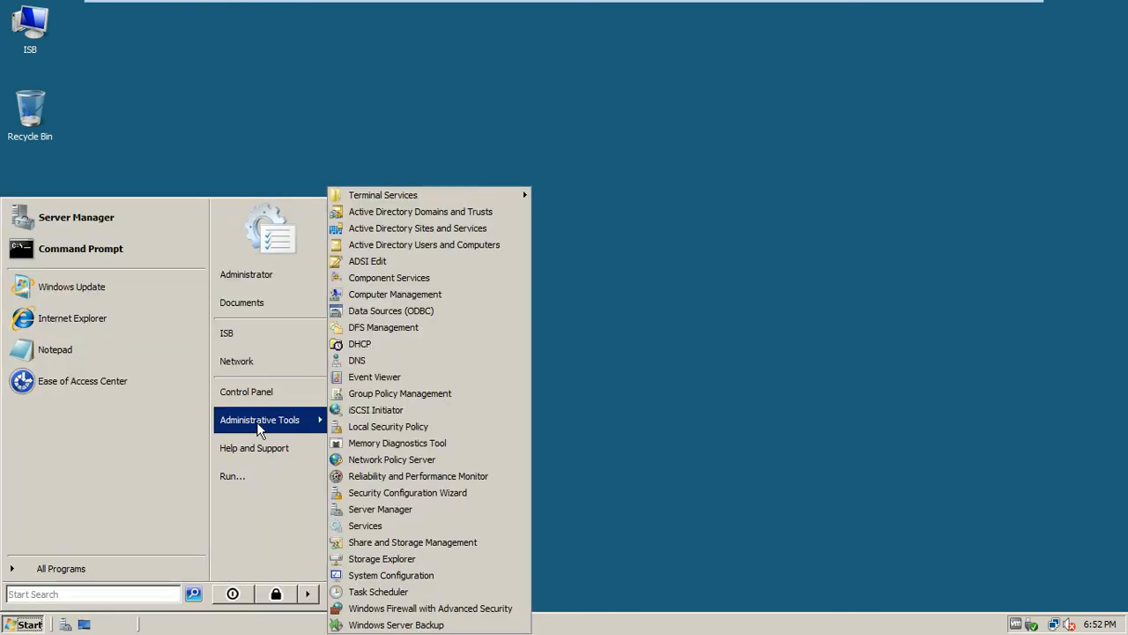
pyautogui.click(420, 464)
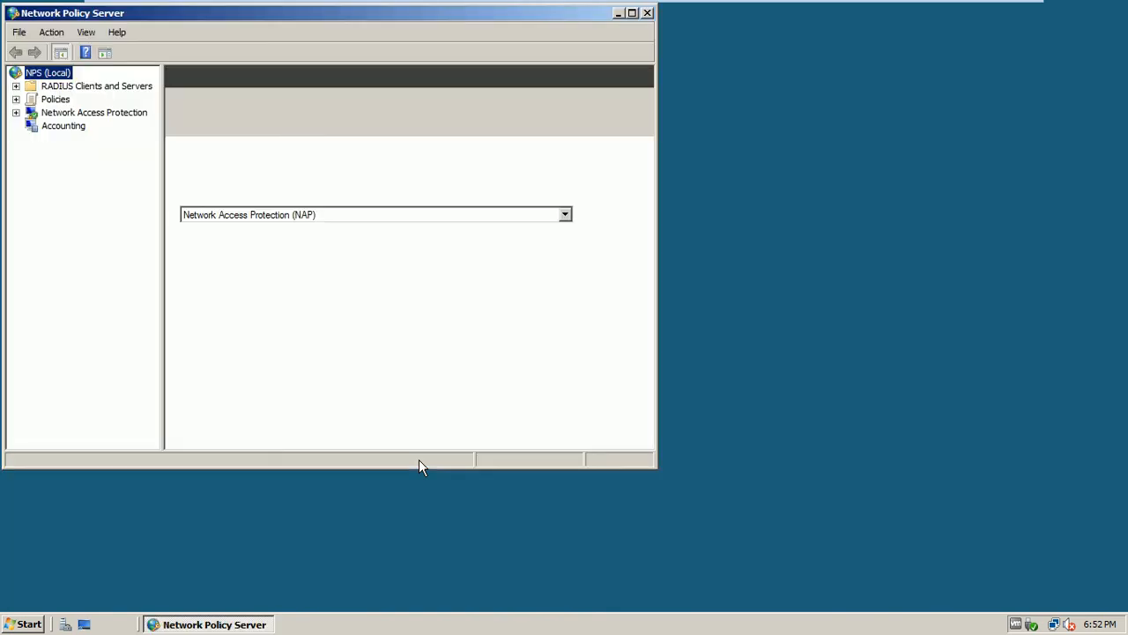
pyautogui.moveTo(411, 19); pyautogui.dragTo(590, 65)
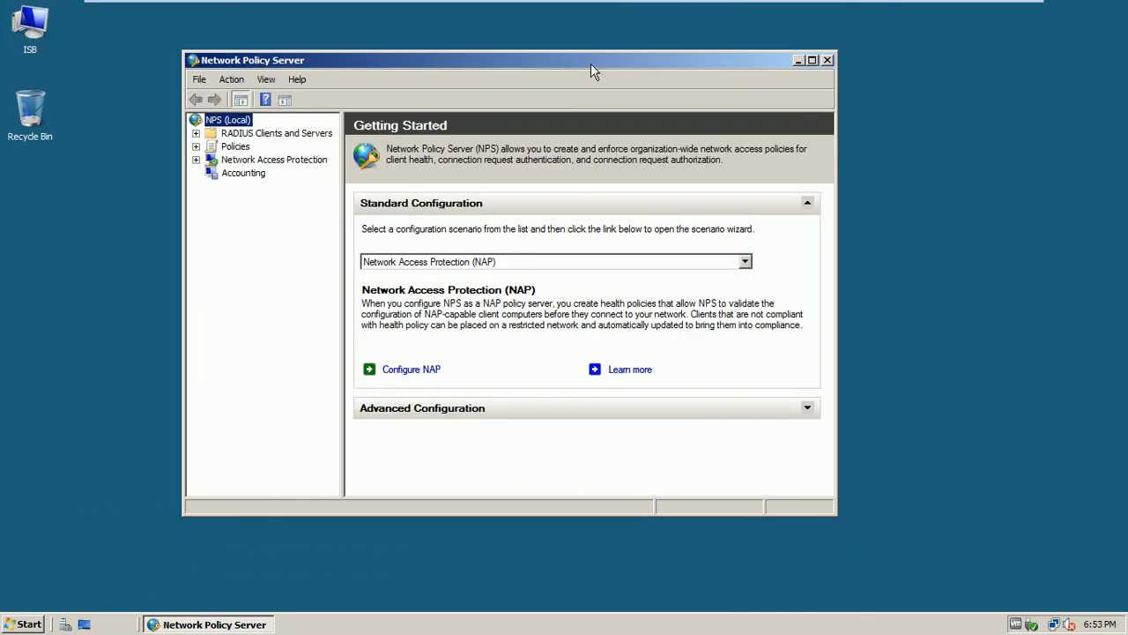
# Browse the RADIUS Clients and Servers, Policies, Network Access Protection and Network Policies views
pyautogui.click(297, 138)
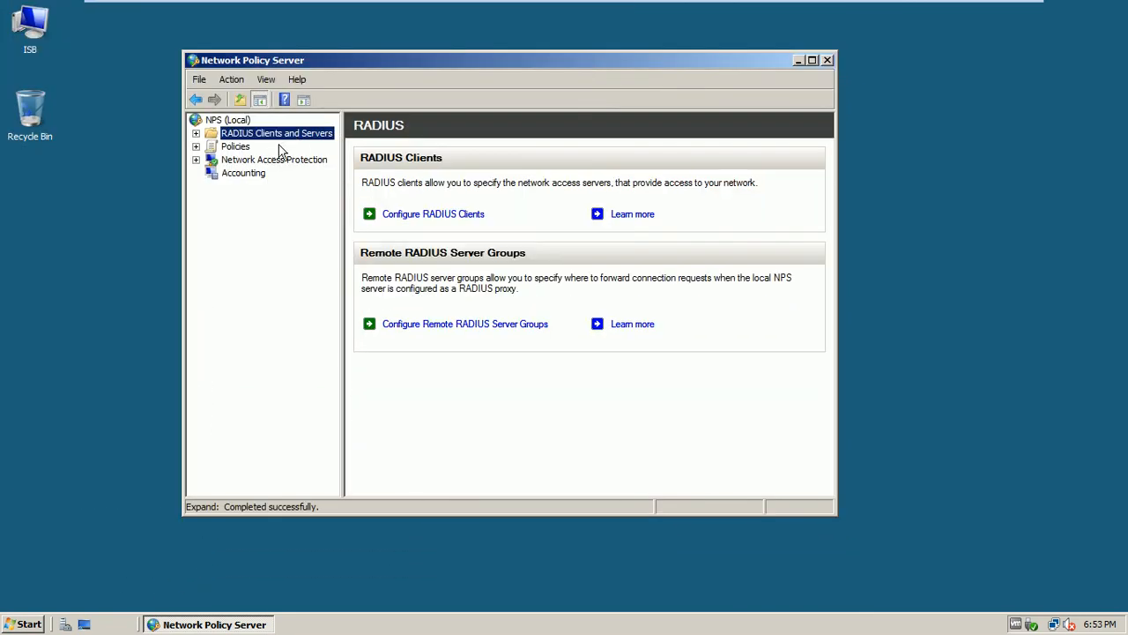
pyautogui.click(250, 154)
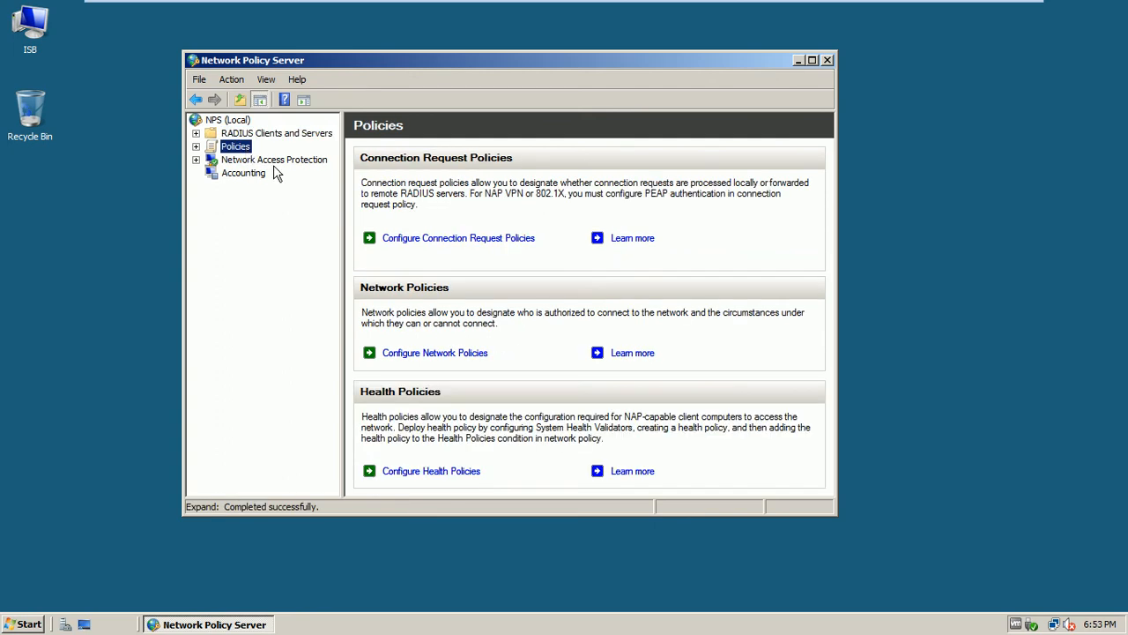
pyautogui.click(280, 162)
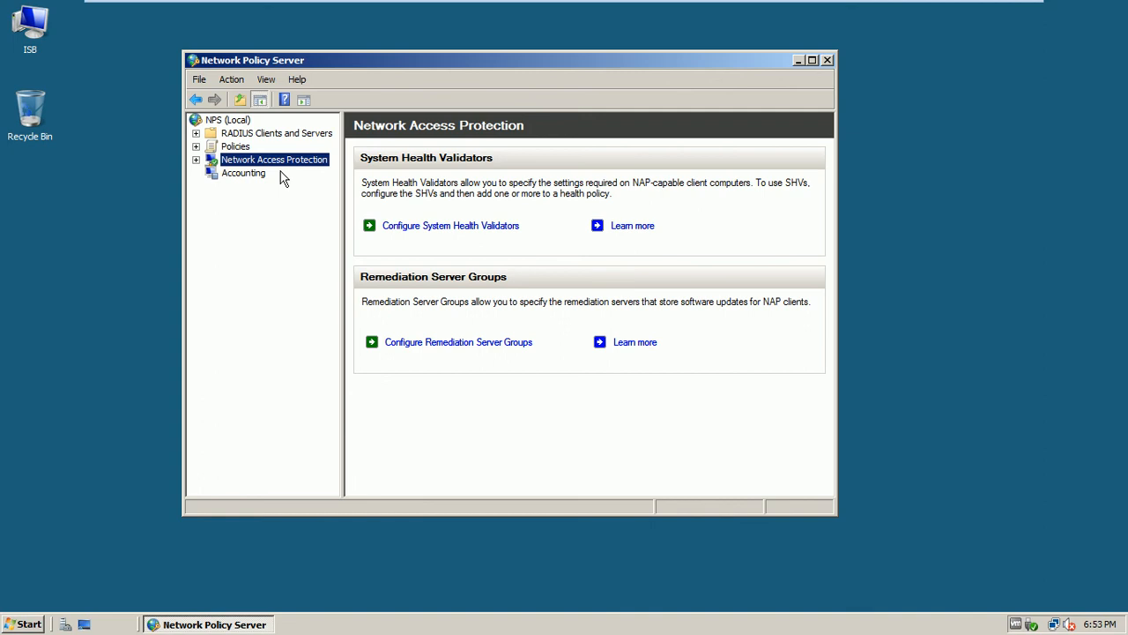
pyautogui.click(238, 148)
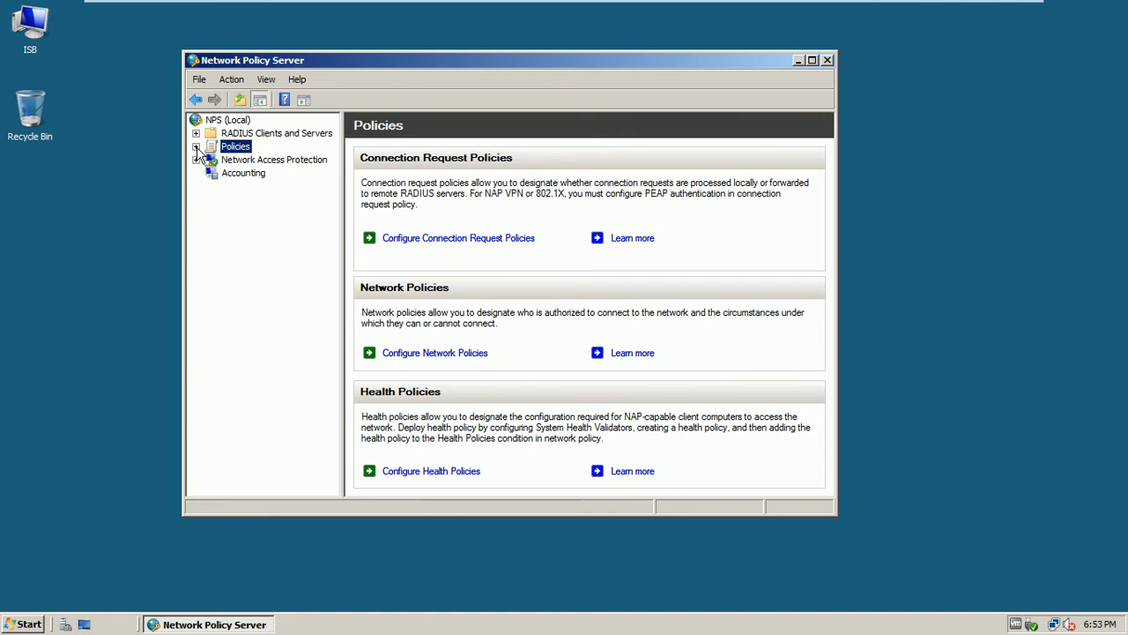
pyautogui.click(195, 147)
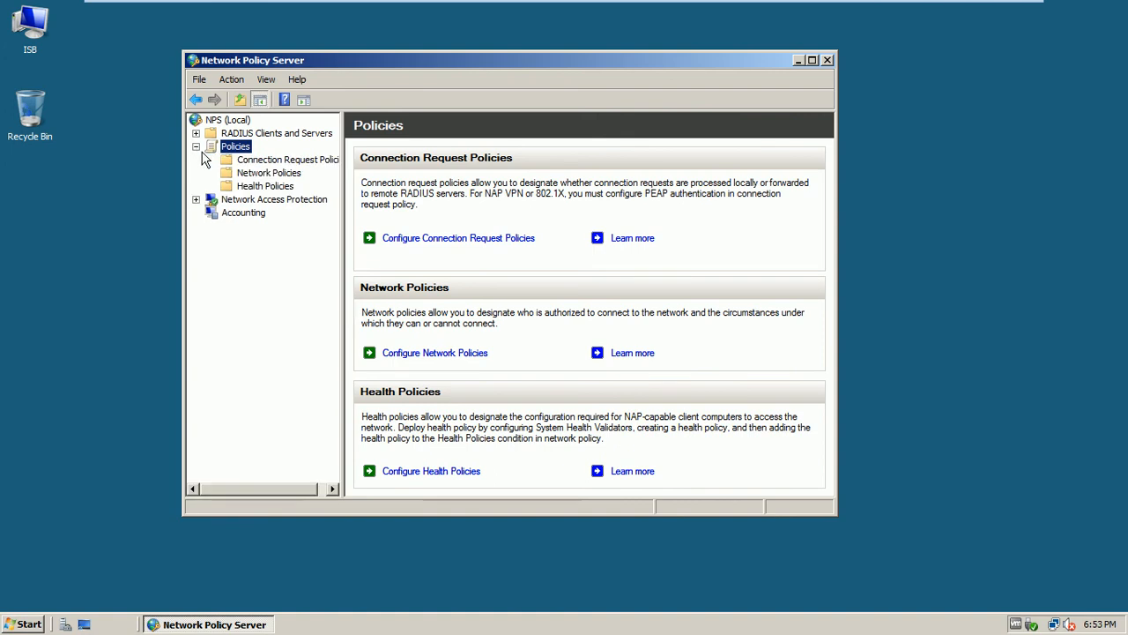
pyautogui.click(293, 177)
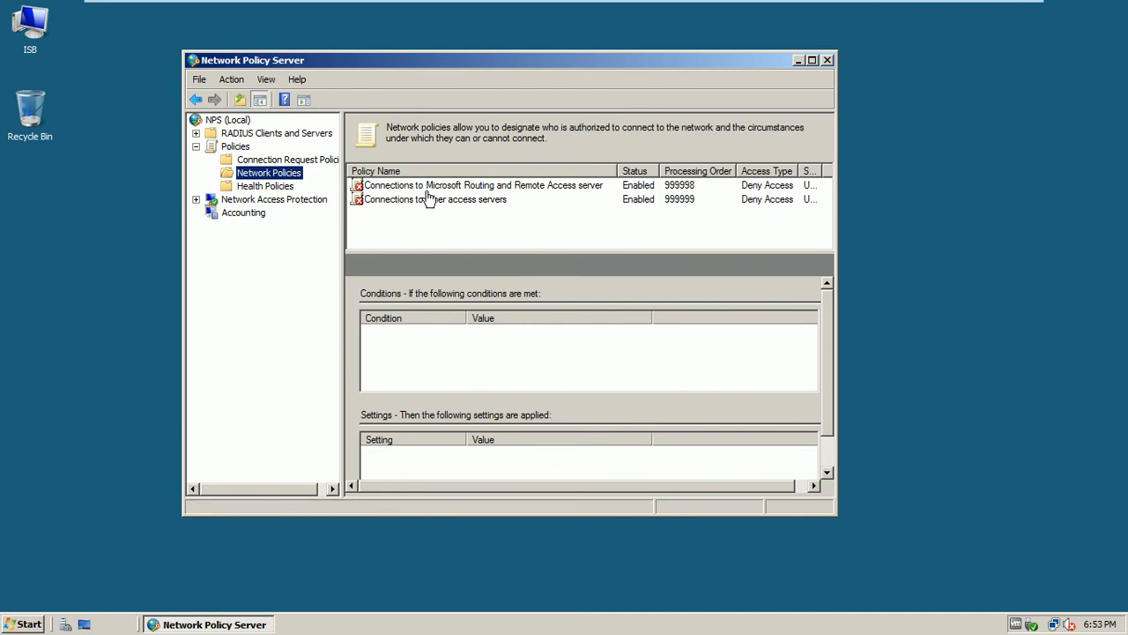
# Show the empty RADIUS Clients list and widen the navigation tree and console window
pyautogui.click(247, 135)
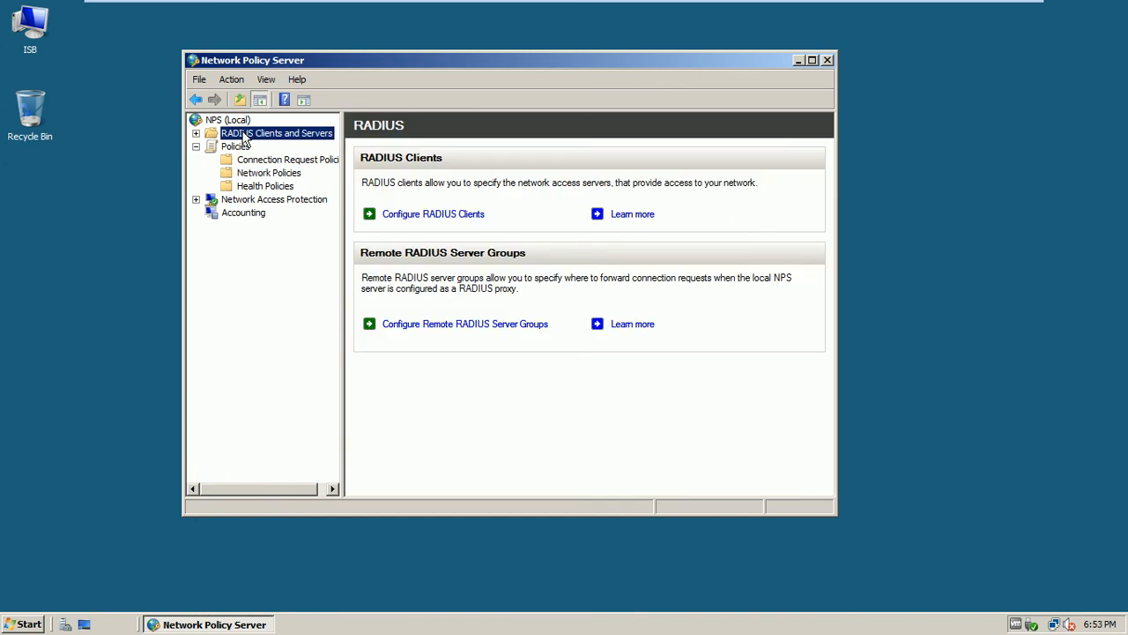
pyautogui.click(421, 218)
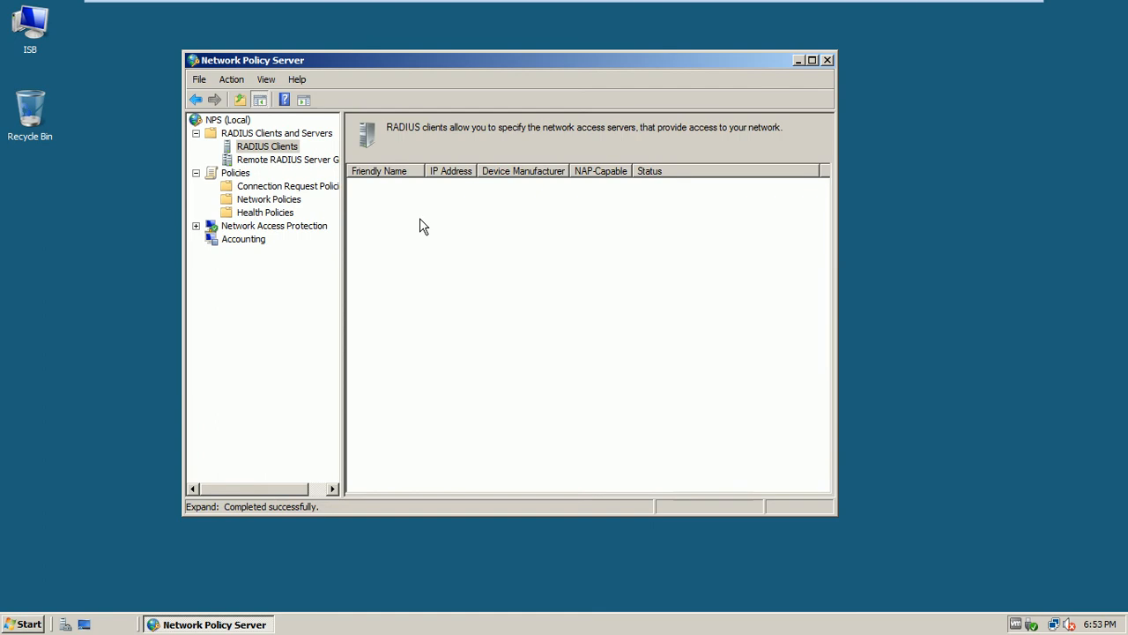
pyautogui.click(196, 134)
pyautogui.click(196, 134)
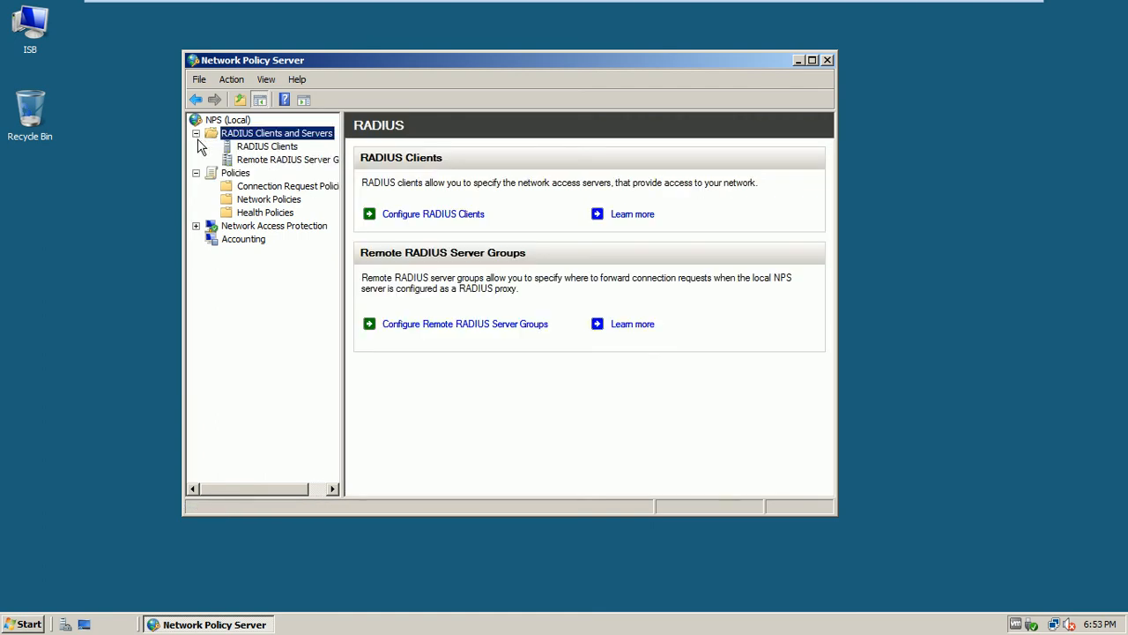
pyautogui.click(264, 148)
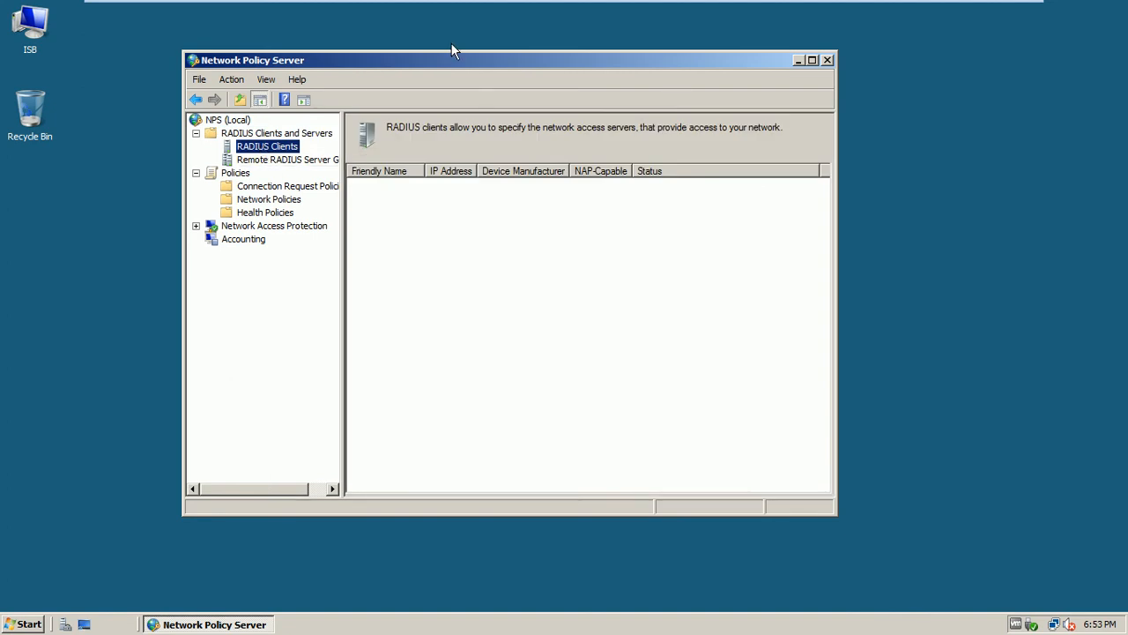
pyautogui.moveTo(445, 61); pyautogui.dragTo(449, 76)
pyautogui.moveTo(345, 283); pyautogui.dragTo(410, 287)
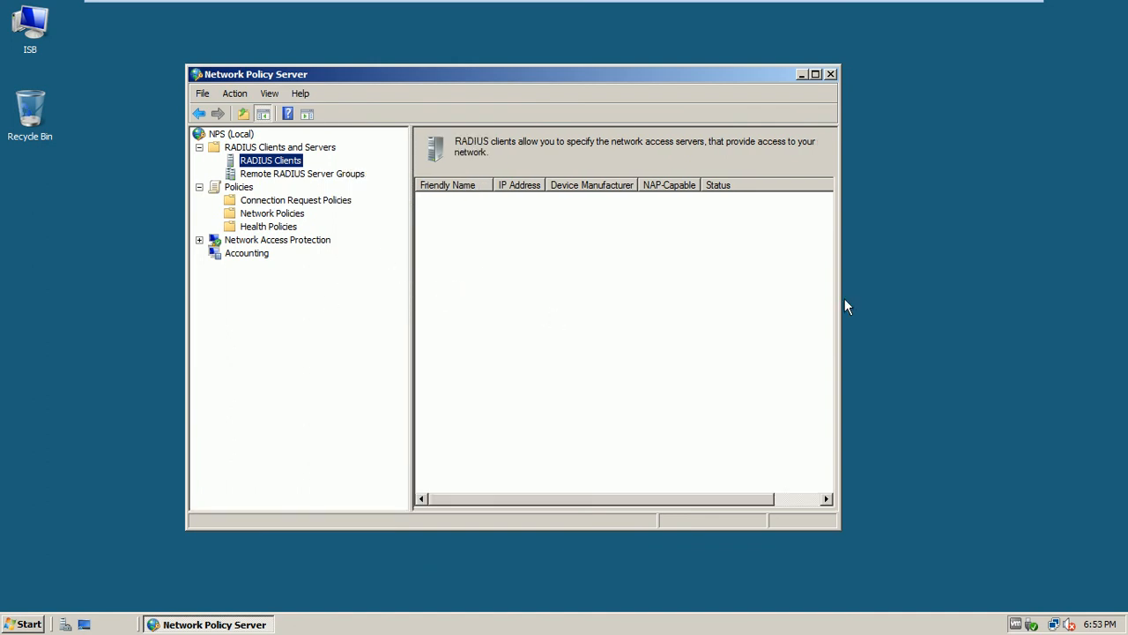
pyautogui.moveTo(840, 298); pyautogui.dragTo(885, 292)
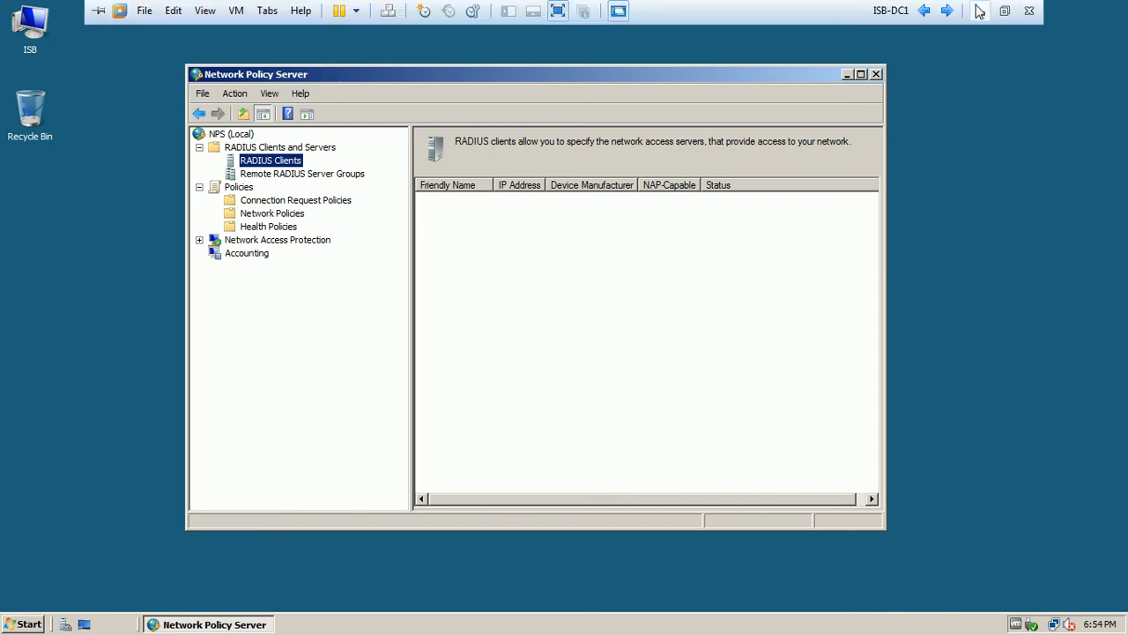
# Show the 'What is a RADIUS?' slide in PowerPoint, then return to ISB-DC1's full-screen view
pyautogui.click(979, 10)
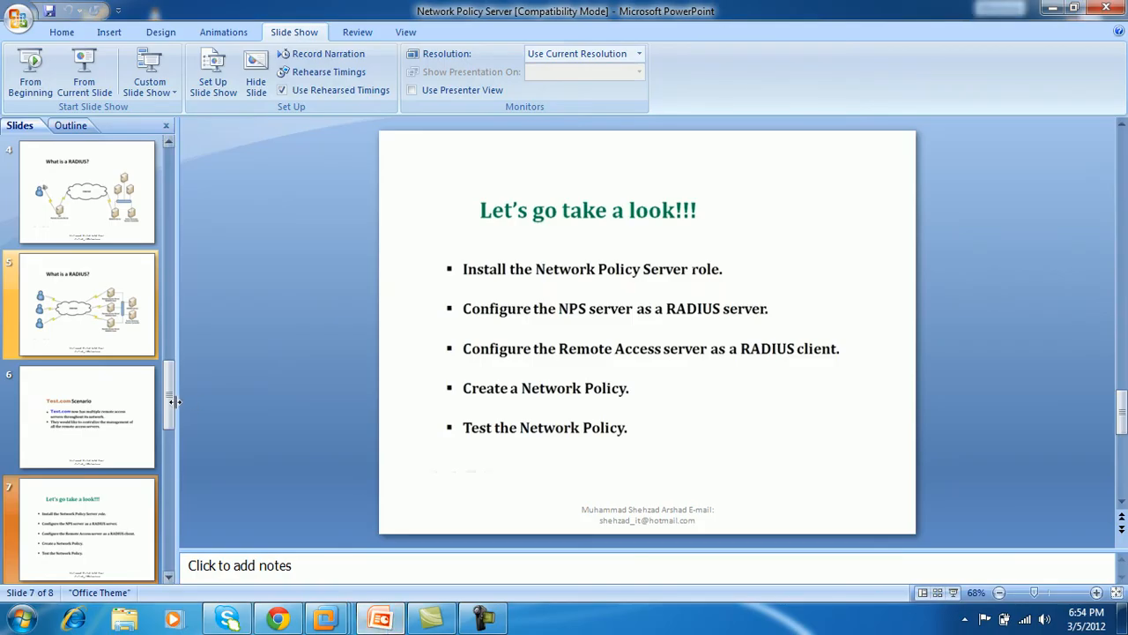
pyautogui.click(121, 346)
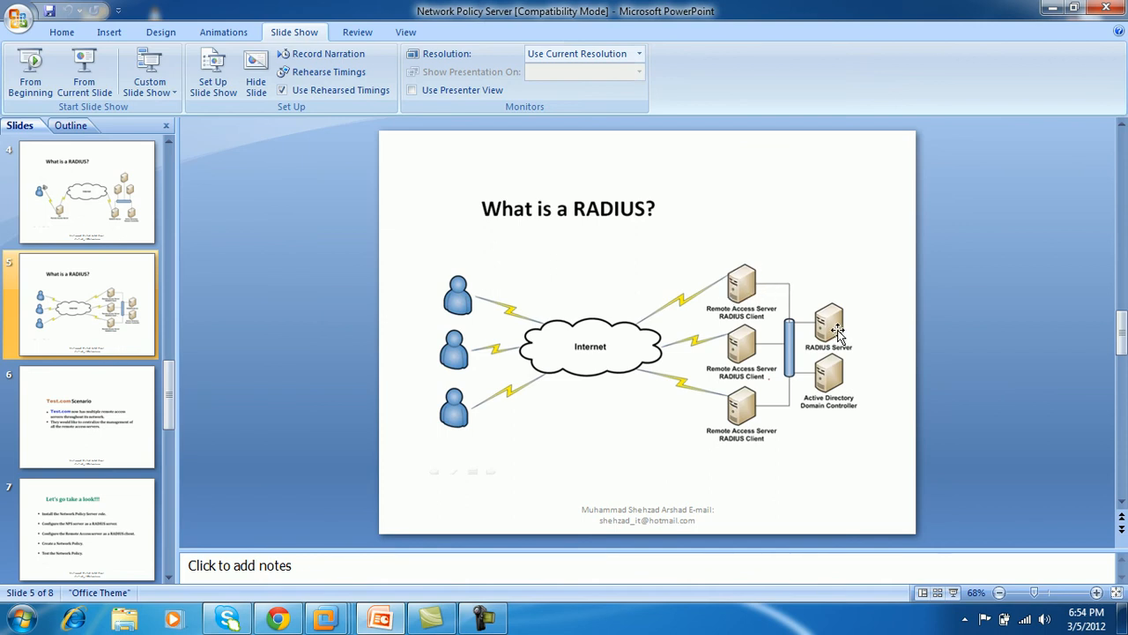
pyautogui.click(1050, 8)
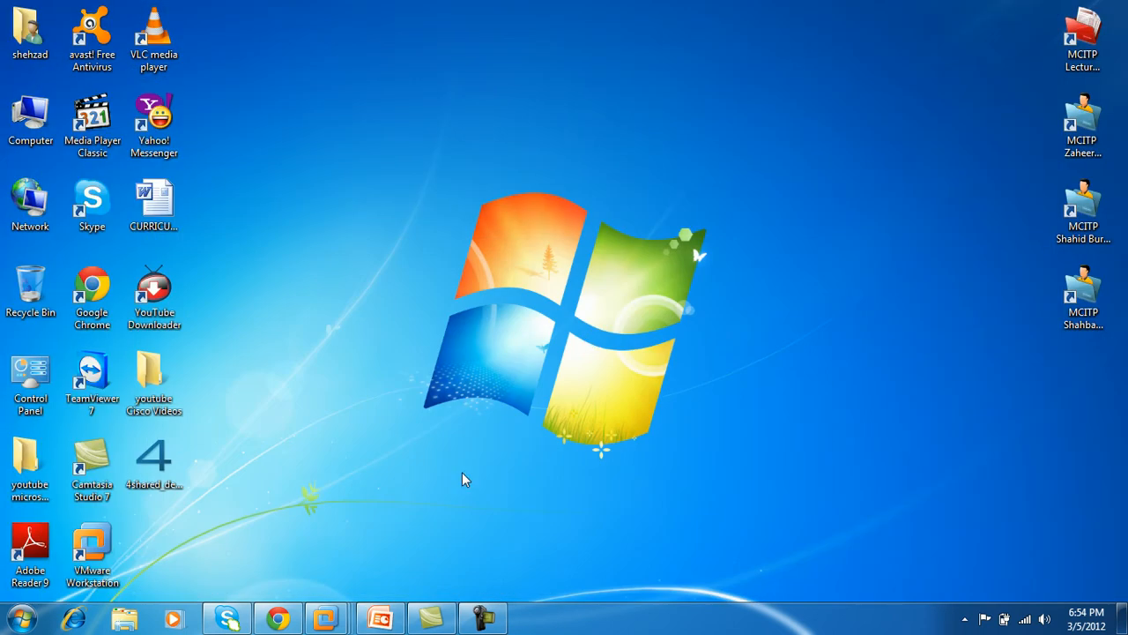
pyautogui.moveTo(325, 619)
pyautogui.click(518, 542)
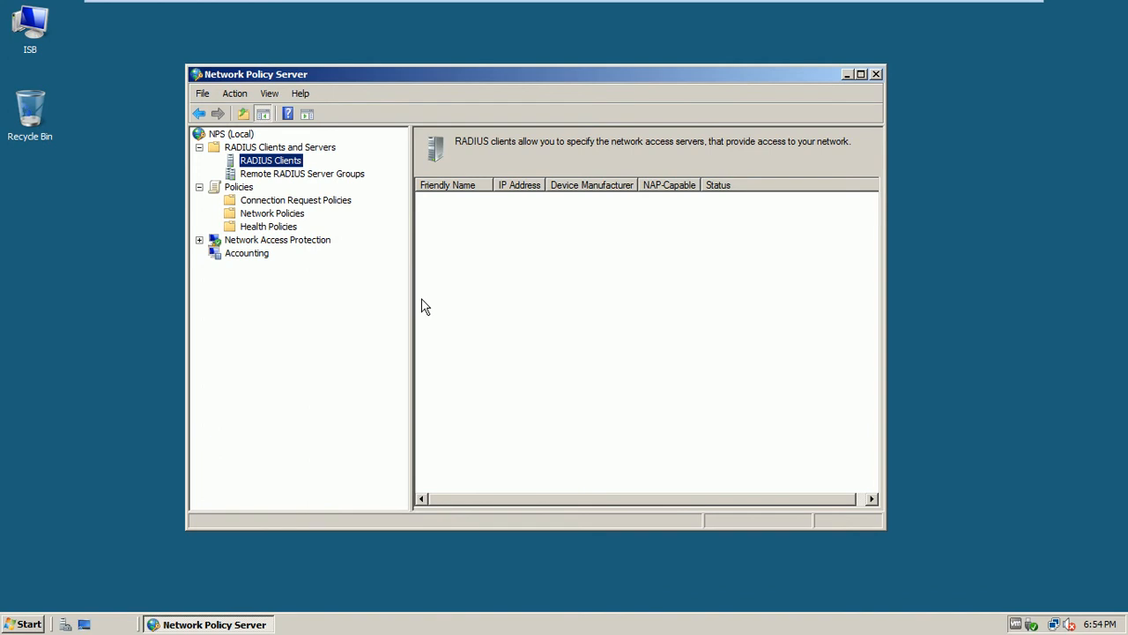
# Create a new RADIUS client and enter the friendly name isb-mem1-srv8
pyautogui.rightClick(296, 166)
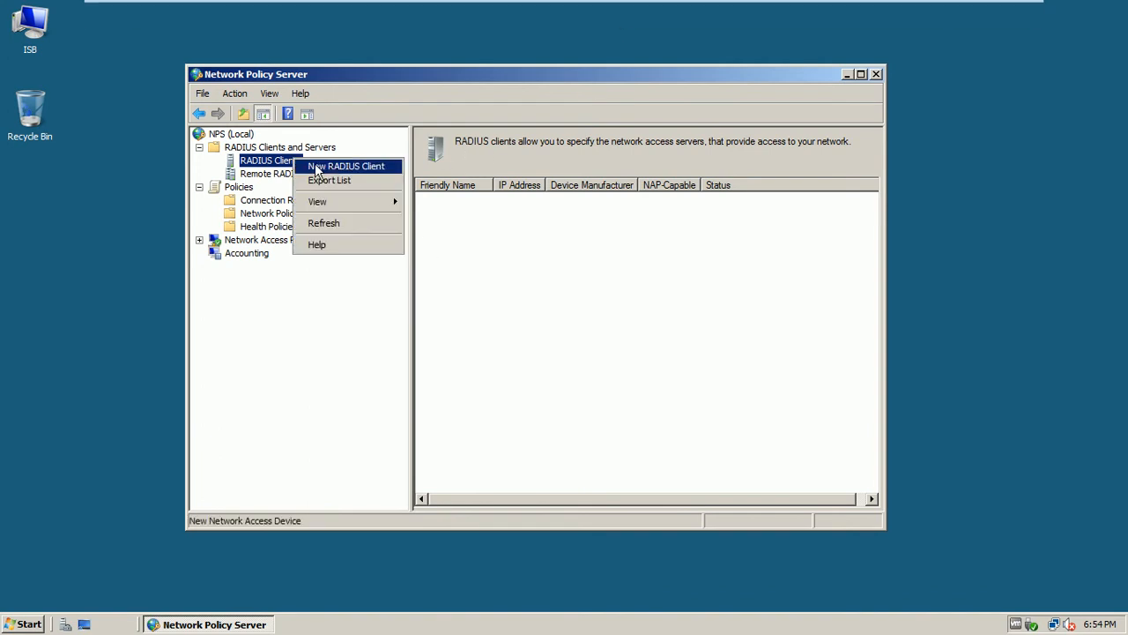
pyautogui.click(334, 166)
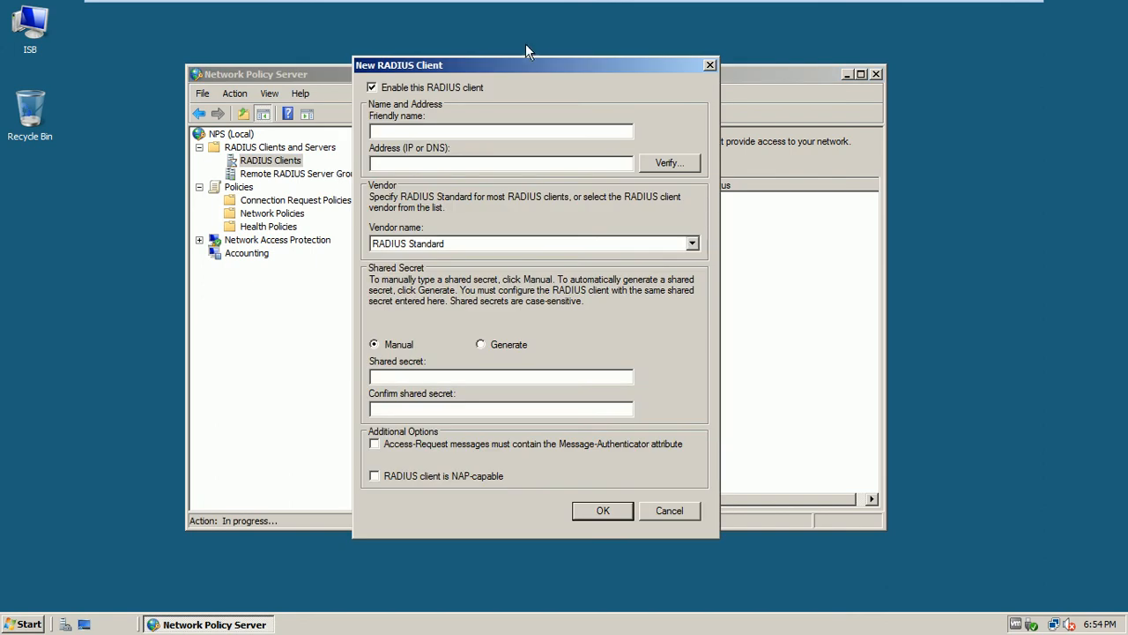
pyautogui.moveTo(526, 65); pyautogui.dragTo(592, 71)
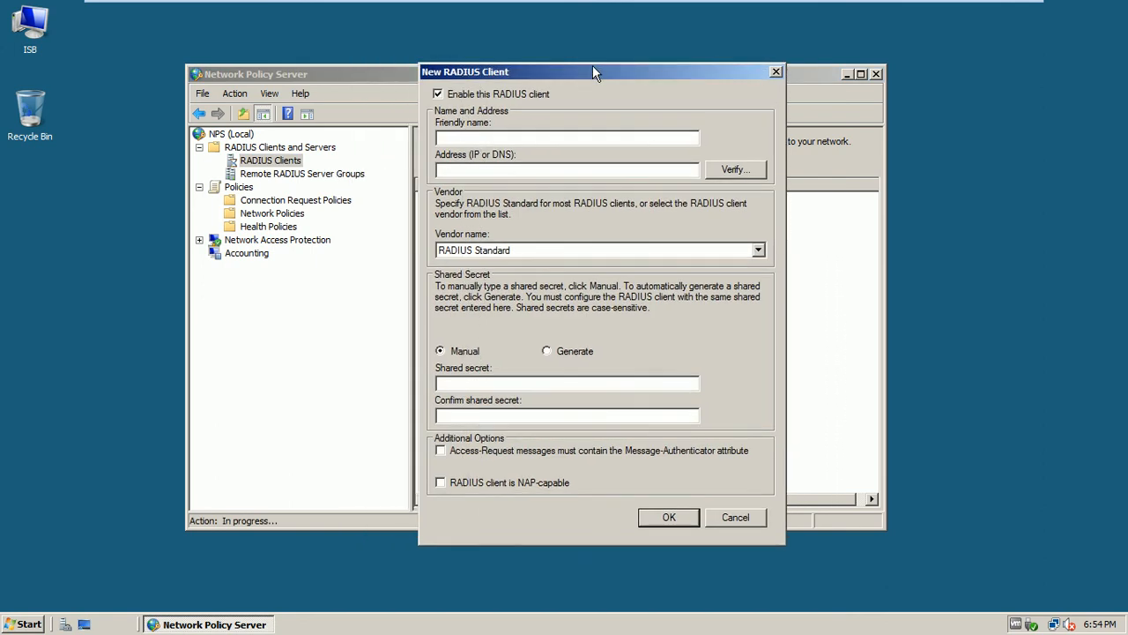
pyautogui.click(576, 140)
pyautogui.write('isb-mem1-srv')
pyautogui.write('8')
# Read ISB-MEM1-SRV8's computer name in System properties, then switch back to ISB-DC1
pyautogui.moveTo(881, 5)
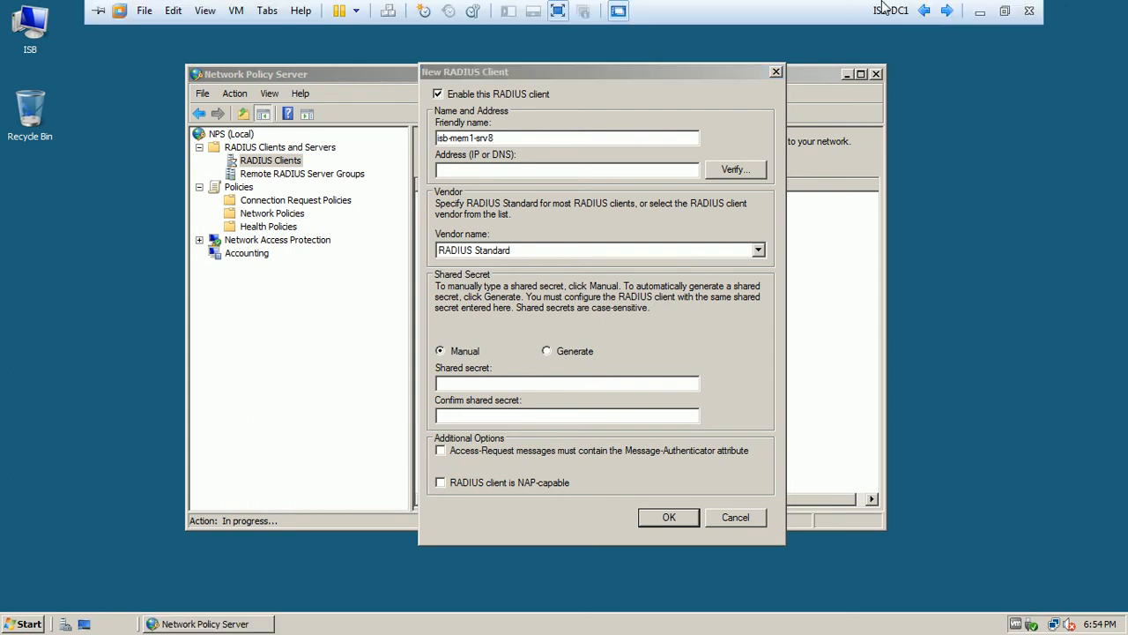
pyautogui.click(946, 9)
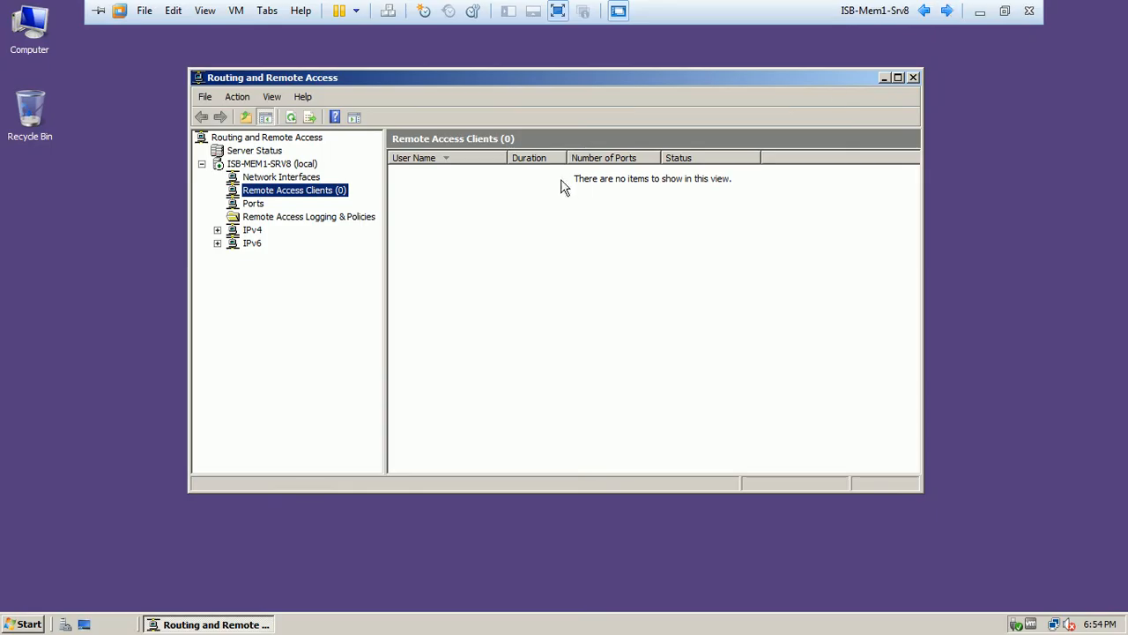
pyautogui.rightClick(29, 40)
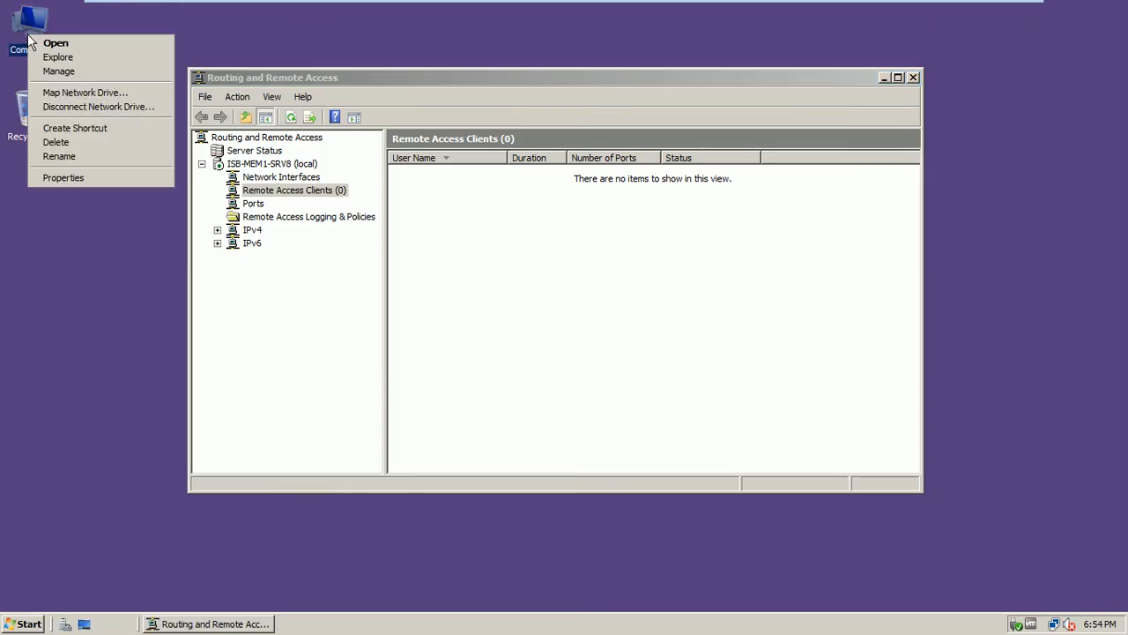
pyautogui.click(83, 178)
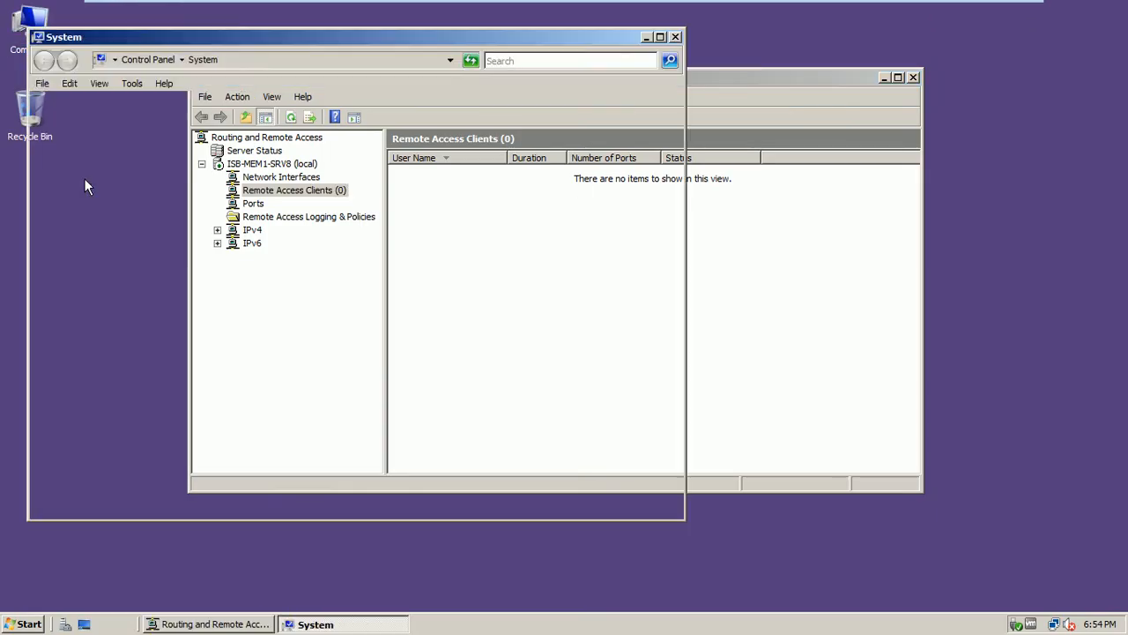
pyautogui.moveTo(266, 15); pyautogui.dragTo(303, 44)
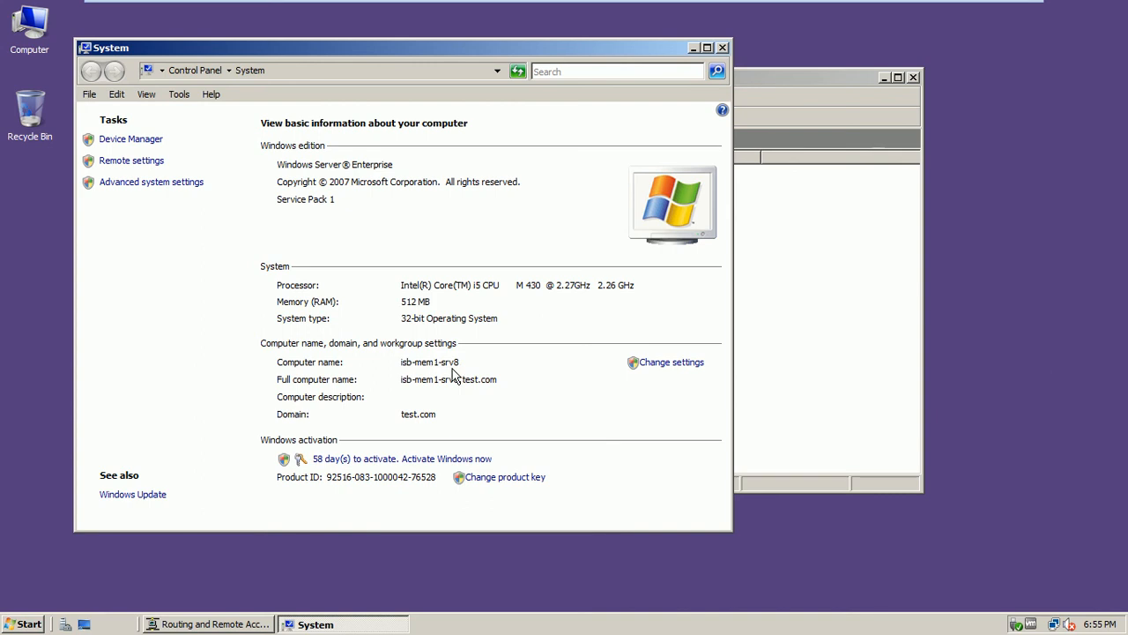
pyautogui.click(722, 49)
pyautogui.moveTo(760, 4)
pyautogui.click(924, 10)
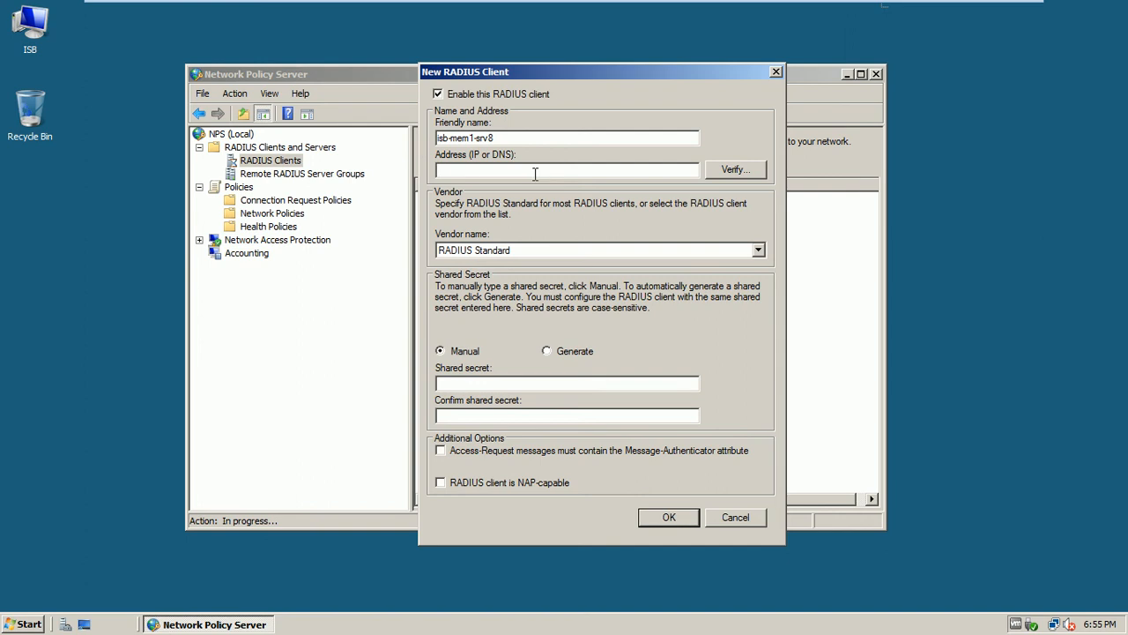
# Verify the client name isb-mem1-srv8 and resolve it to IP address 192.168.10.102
pyautogui.click(440, 174)
pyautogui.click(737, 174)
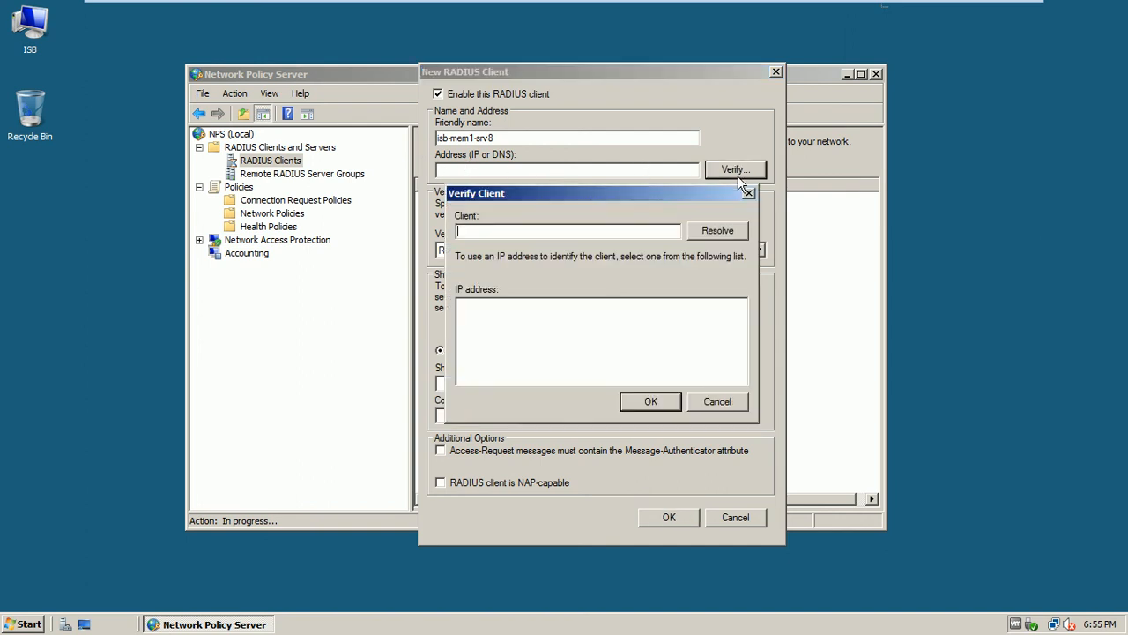
pyautogui.moveTo(653, 191); pyautogui.dragTo(589, 162)
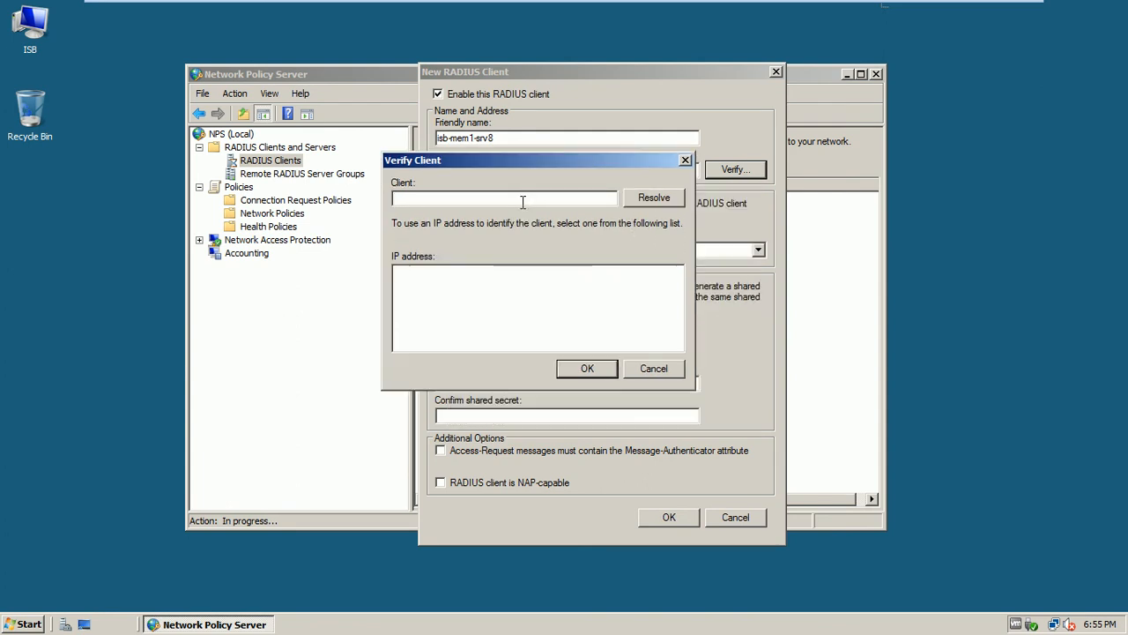
pyautogui.write('isb-mem1-srv8')
pyautogui.click(661, 201)
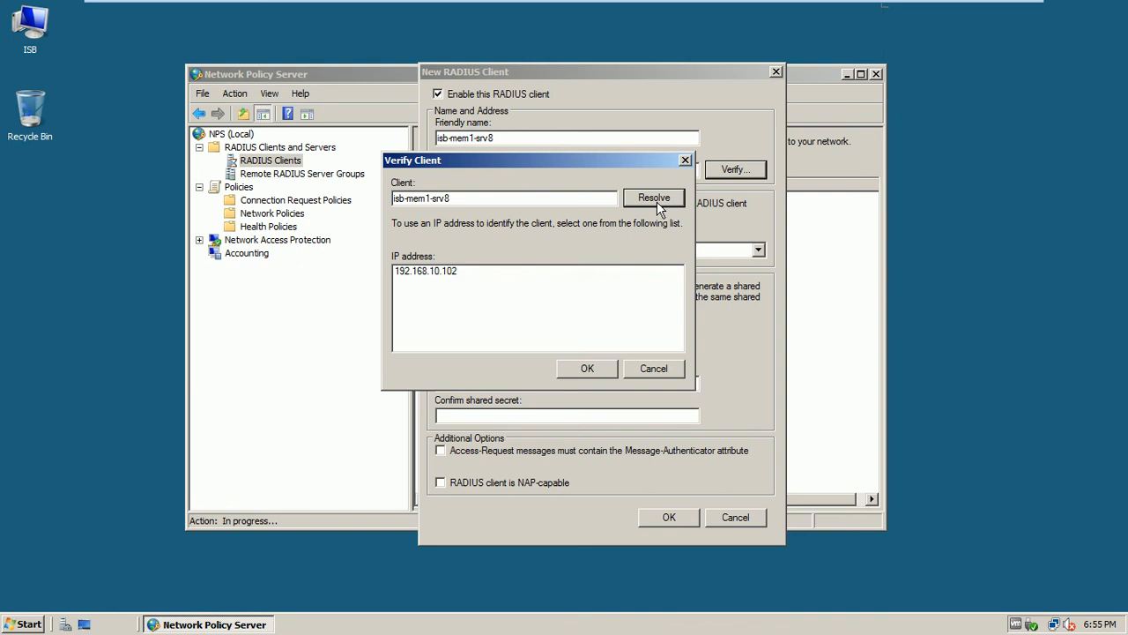
pyautogui.moveTo(575, 162); pyautogui.dragTo(589, 174)
pyautogui.moveTo(844, 6)
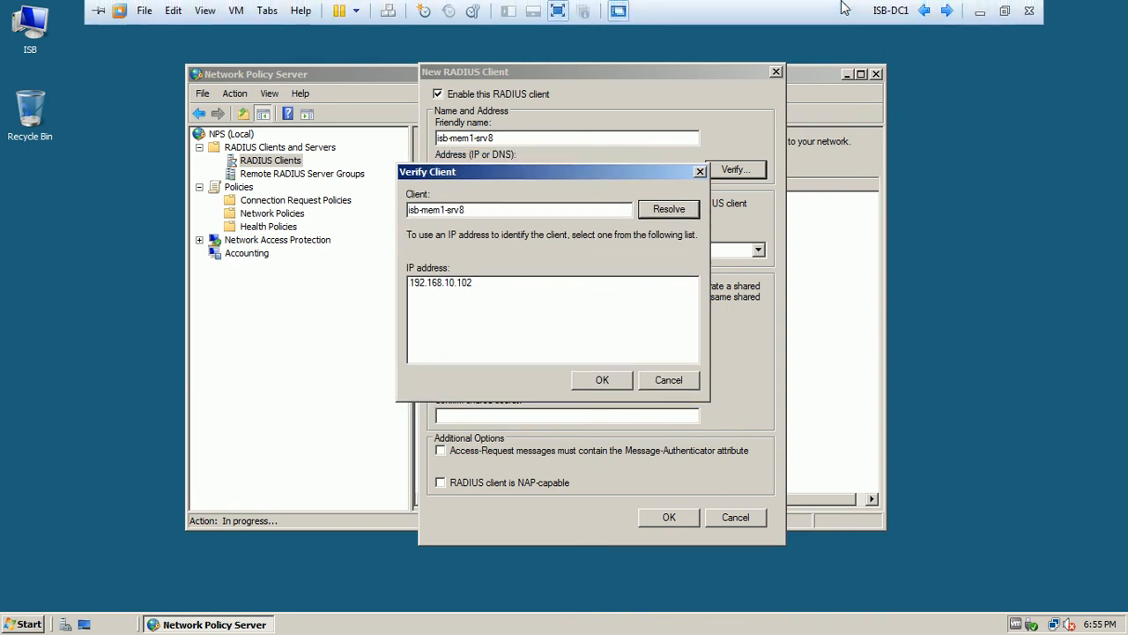
pyautogui.click(947, 10)
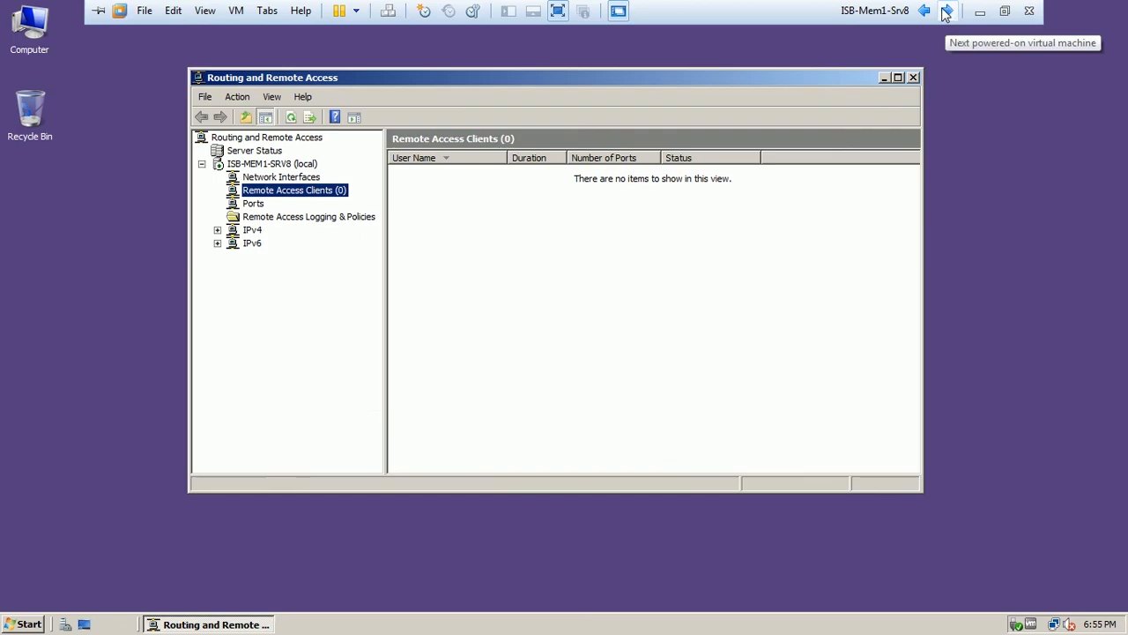
pyautogui.click(925, 10)
pyautogui.click(979, 12)
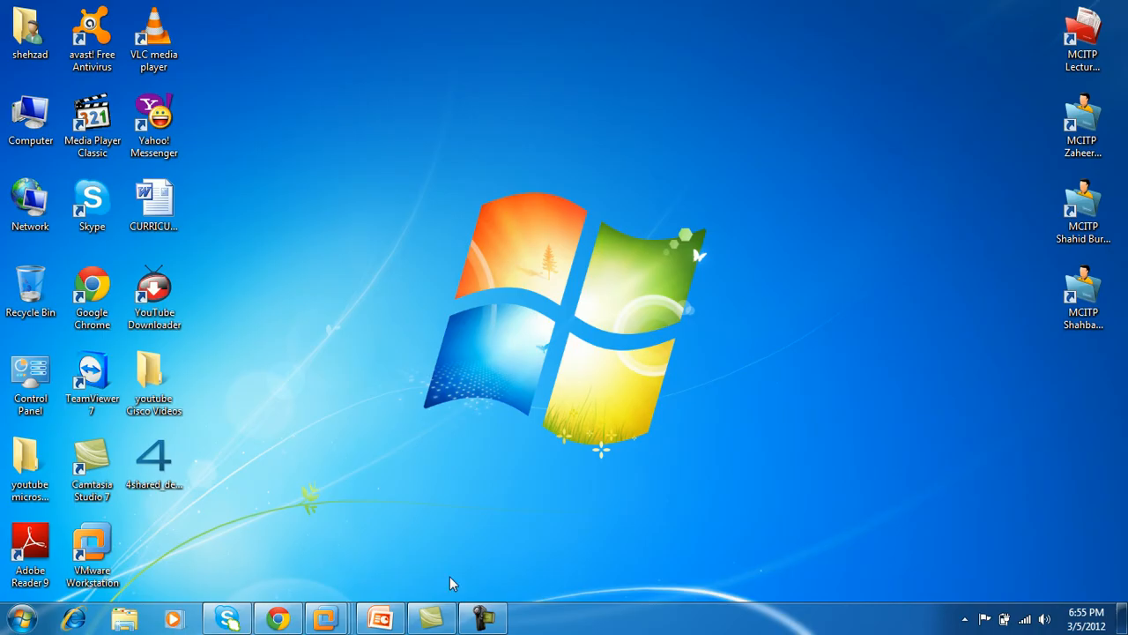
pyautogui.click(382, 620)
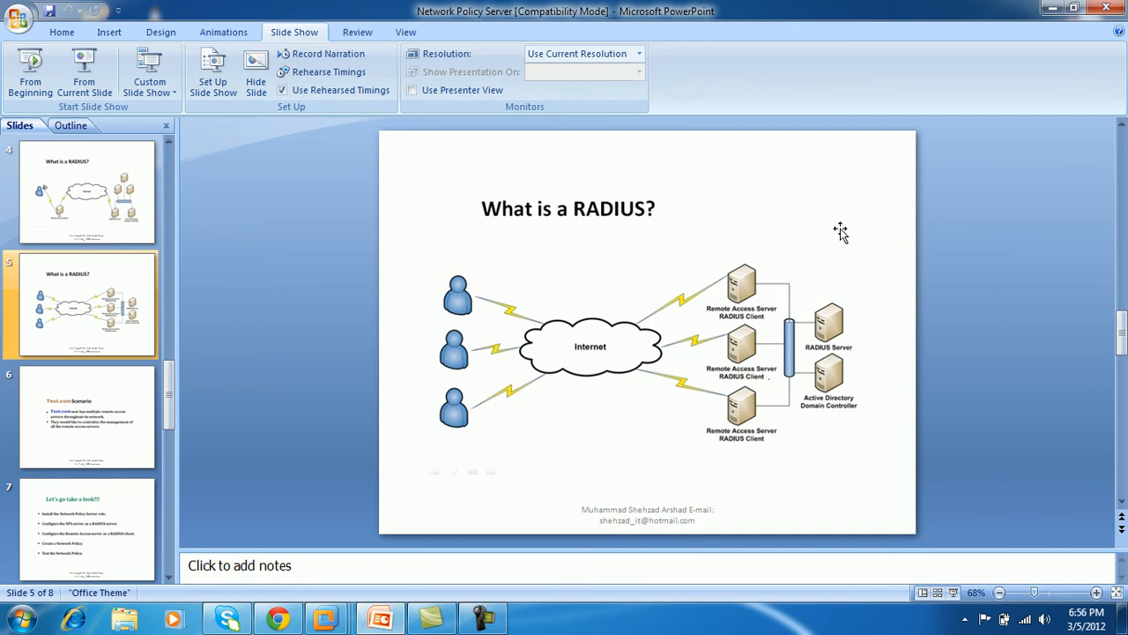
pyautogui.click(1055, 11)
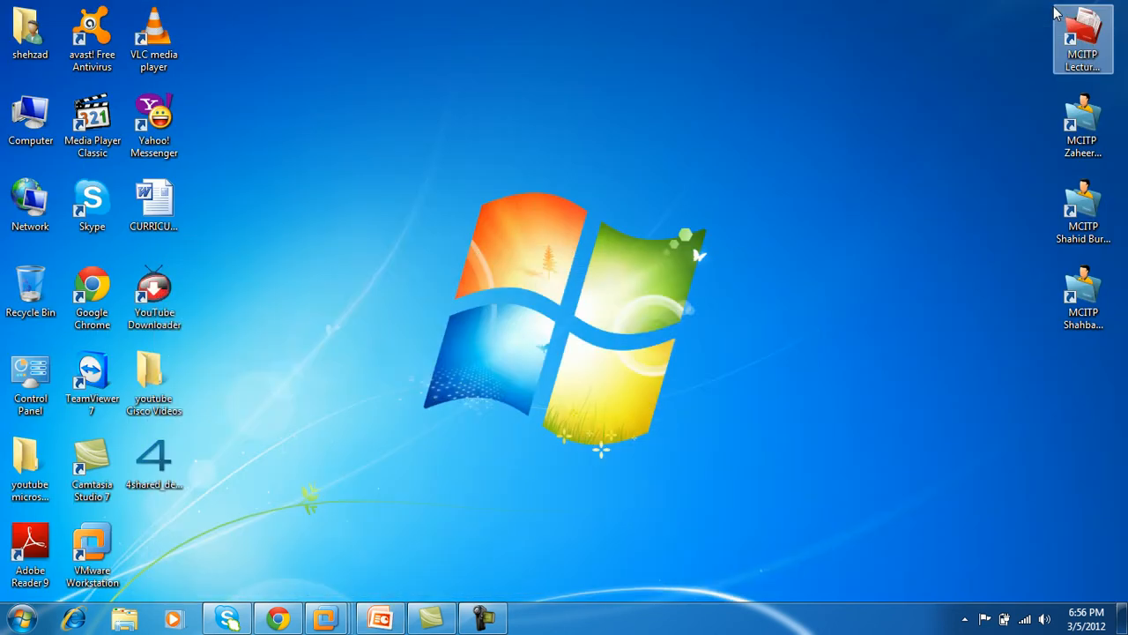
pyautogui.moveTo(339, 626)
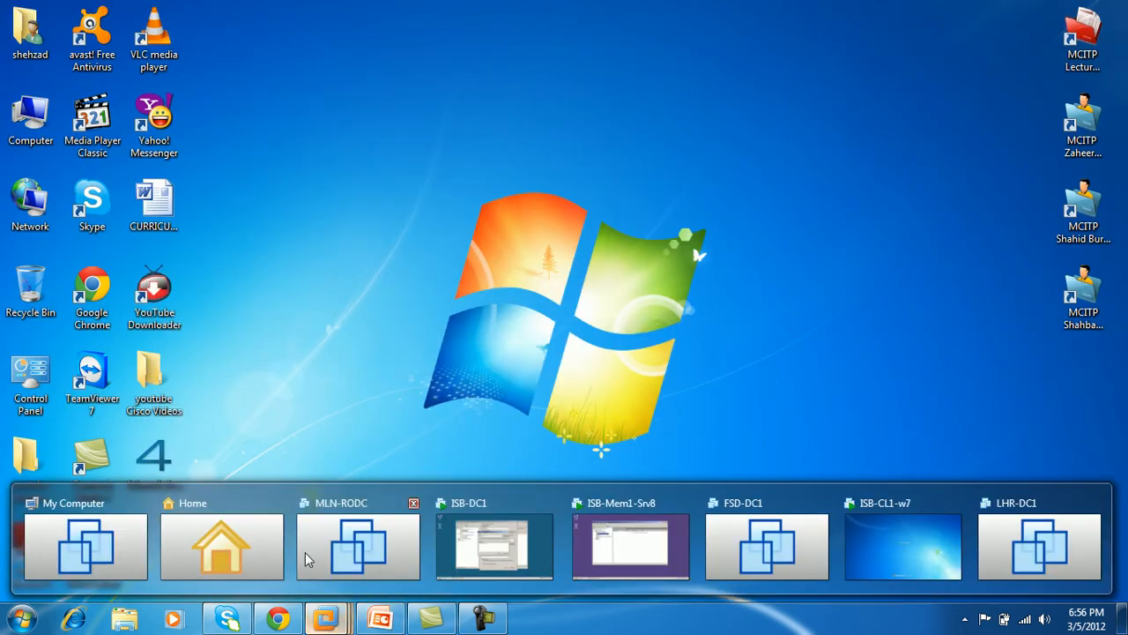
pyautogui.click(483, 539)
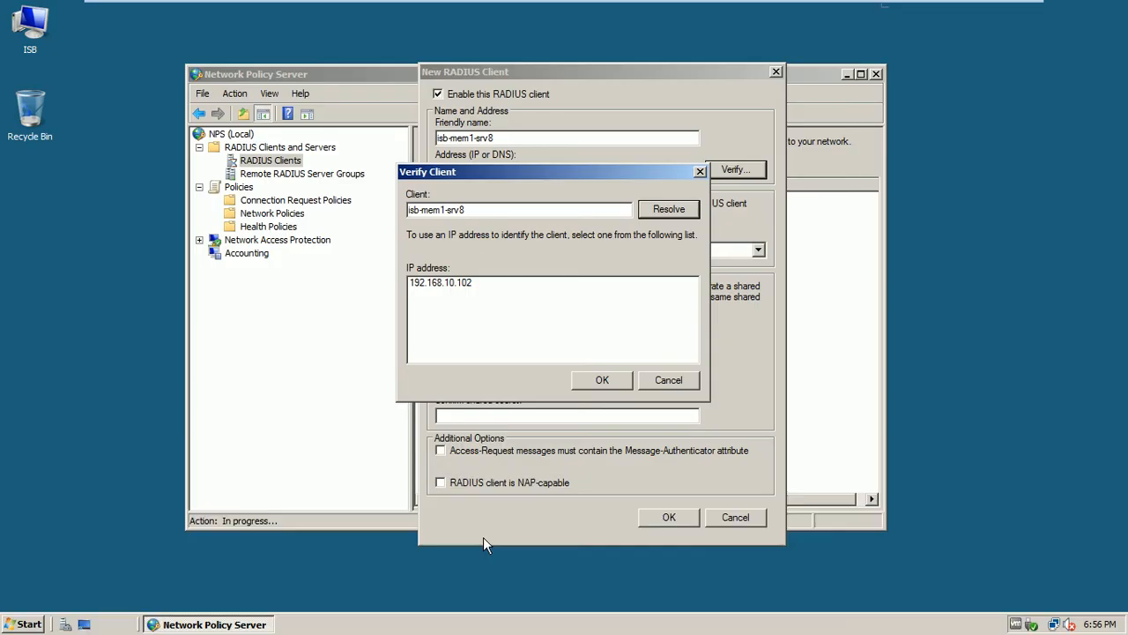
# Use the resolved address 192.168.10.102 for the client and keep RADIUS Standard as vendor
pyautogui.click(465, 284)
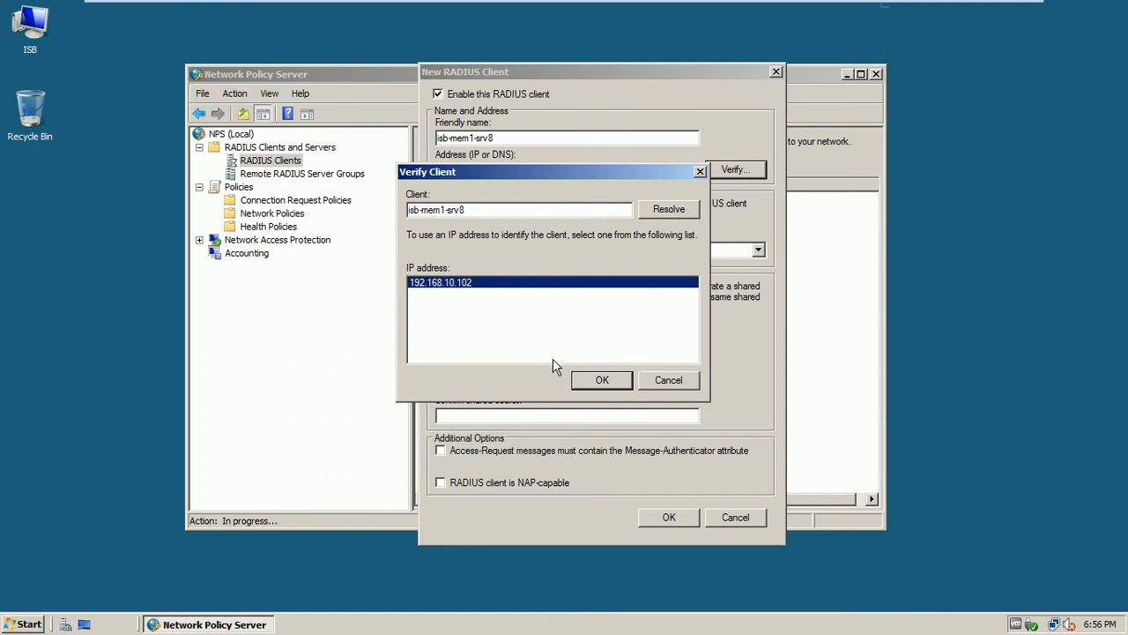
pyautogui.click(600, 379)
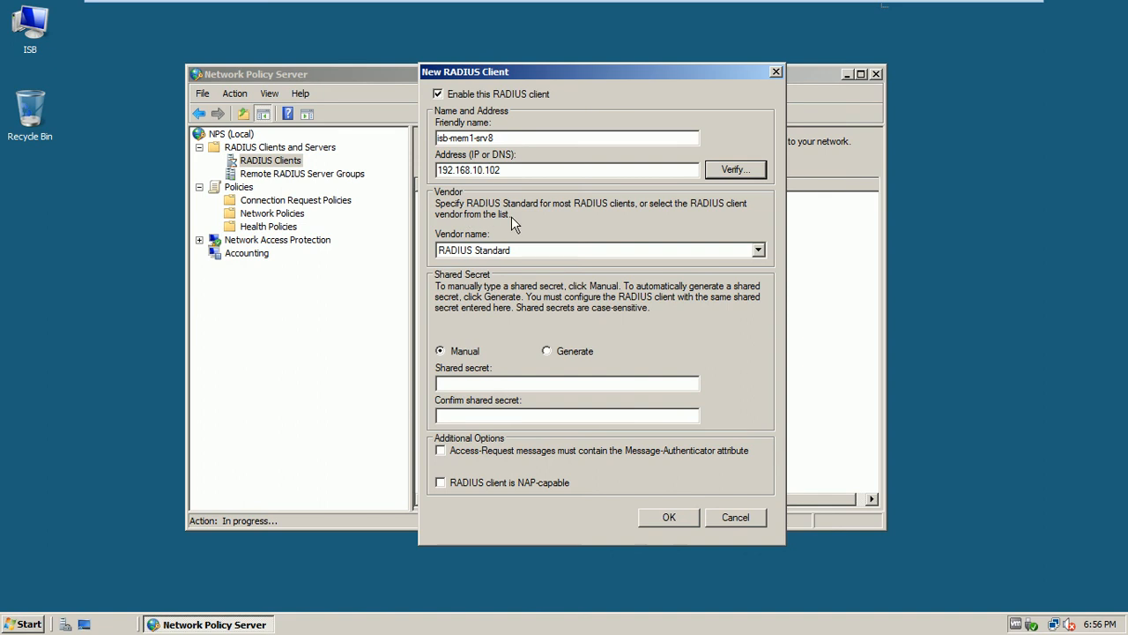
pyautogui.click(582, 251)
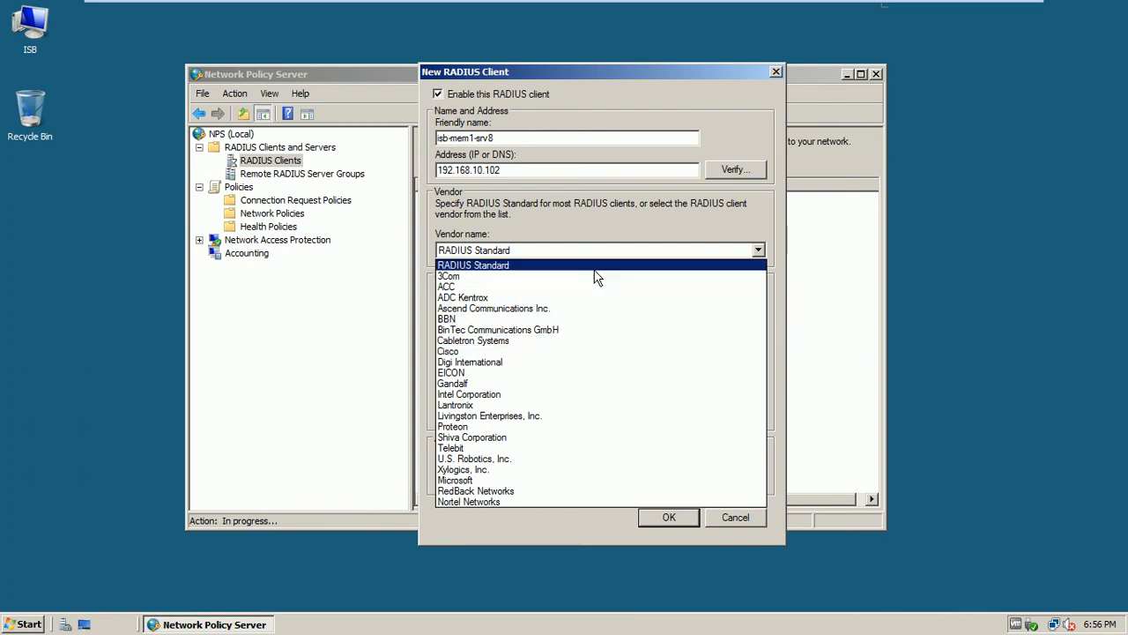
pyautogui.click(497, 266)
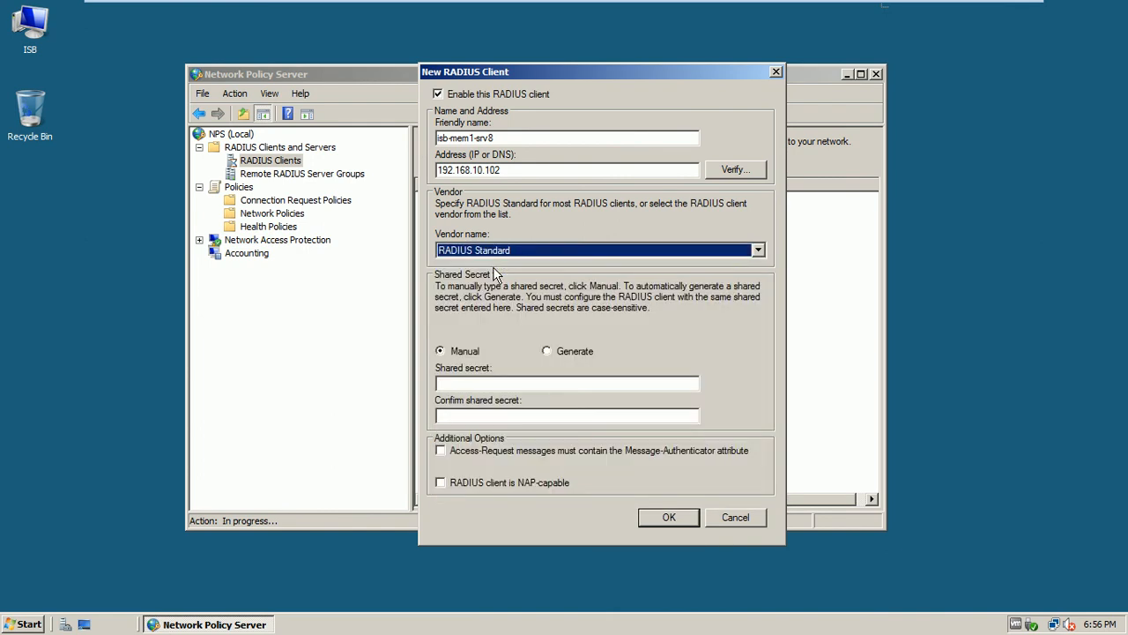
# Enter the shared secret and save the new RADIUS client isb-mem1-srv8
pyautogui.click(483, 384)
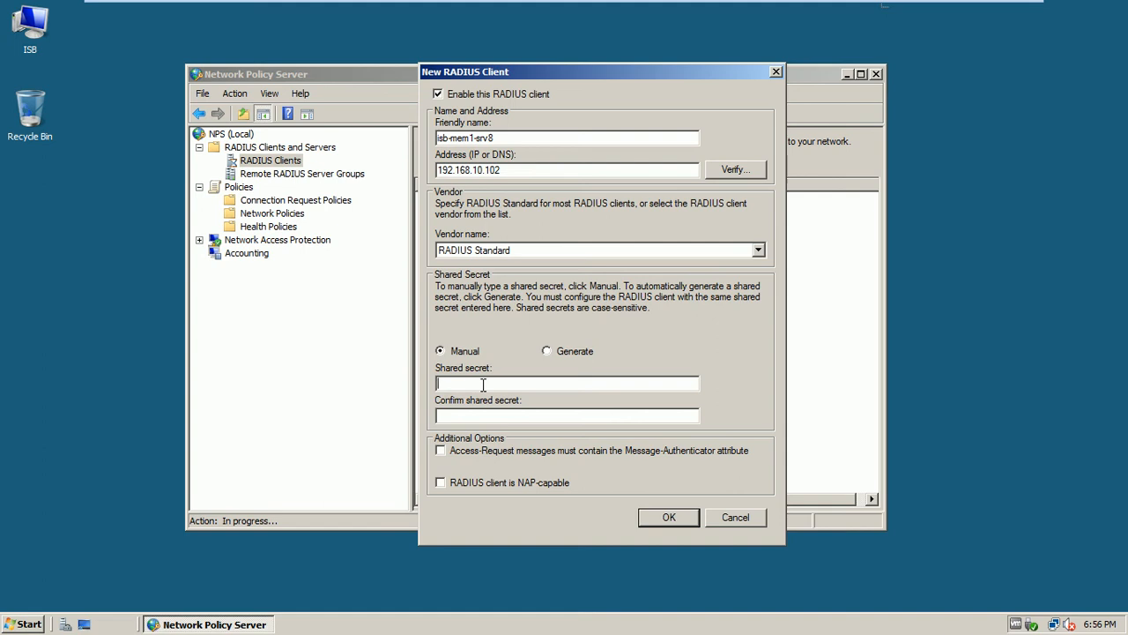
pyautogui.write('********')
pyautogui.click(663, 523)
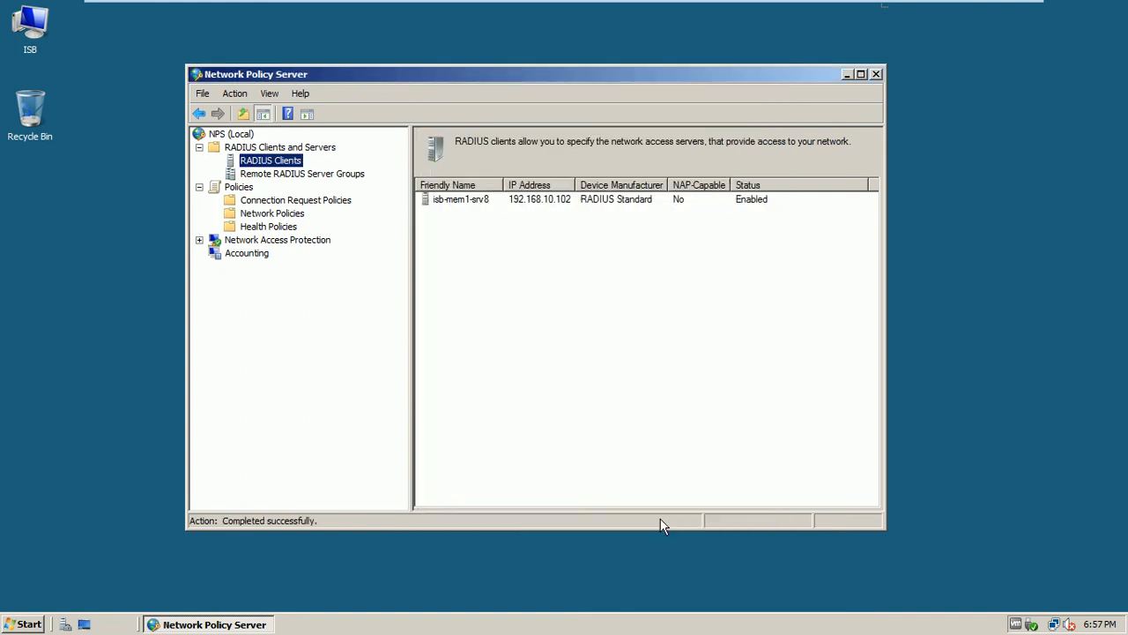
pyautogui.moveTo(503, 184); pyautogui.dragTo(533, 184)
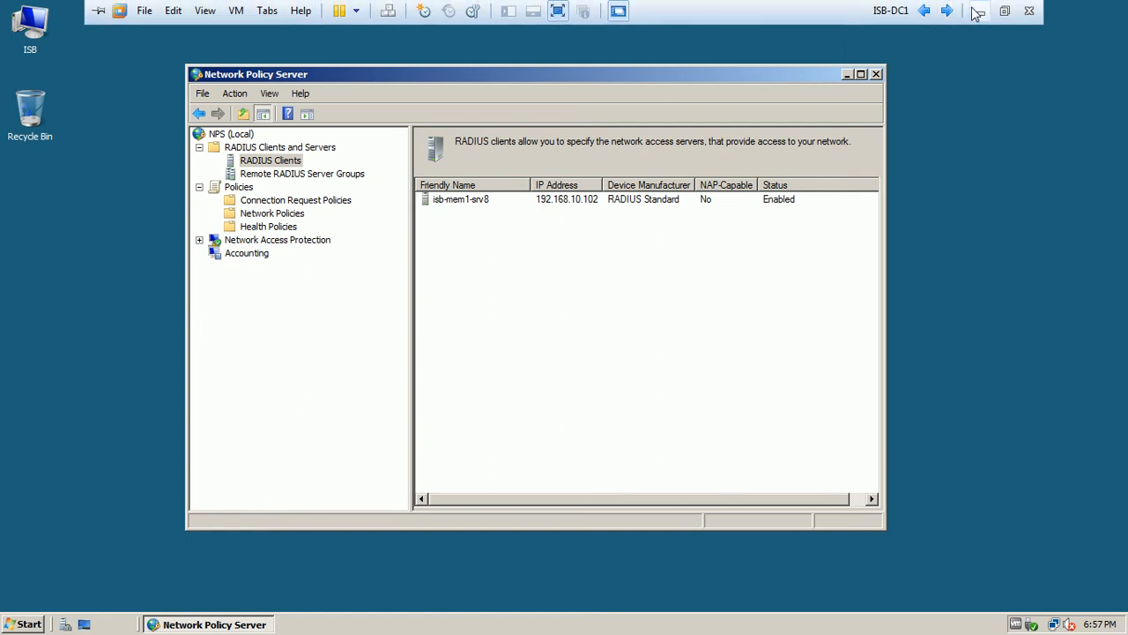
pyautogui.click(976, 13)
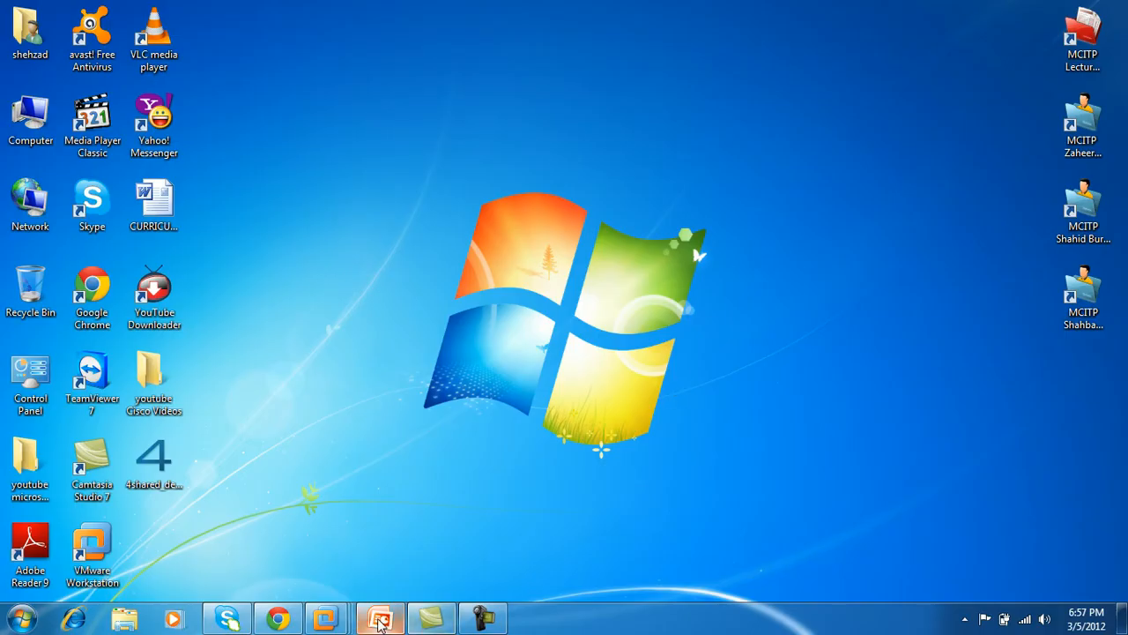
pyautogui.click(381, 621)
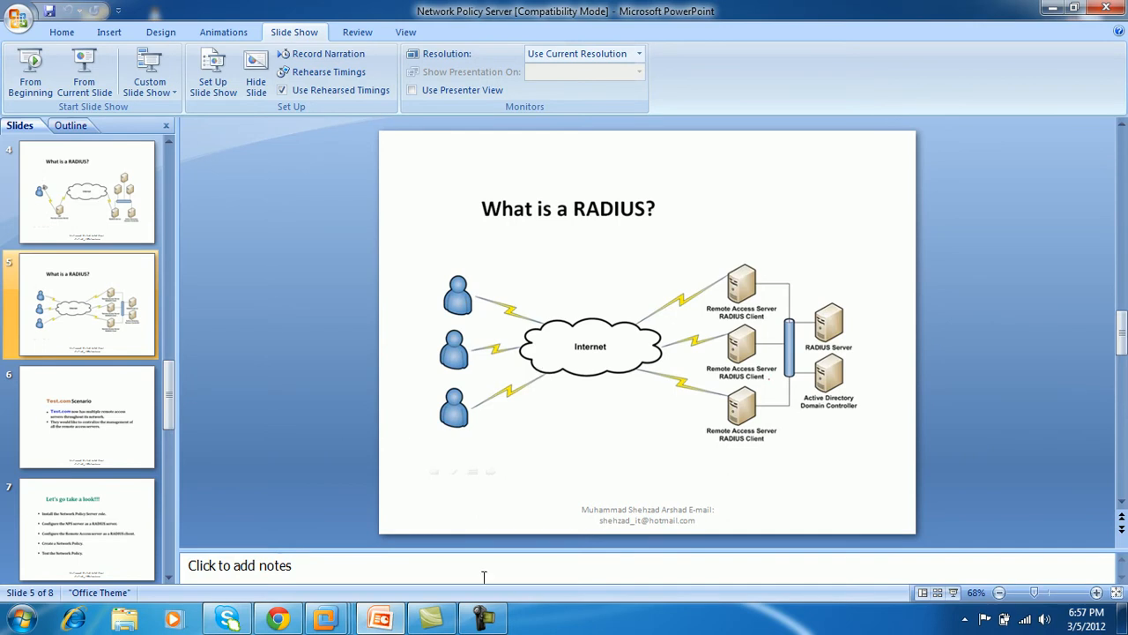
pyautogui.click(483, 618)
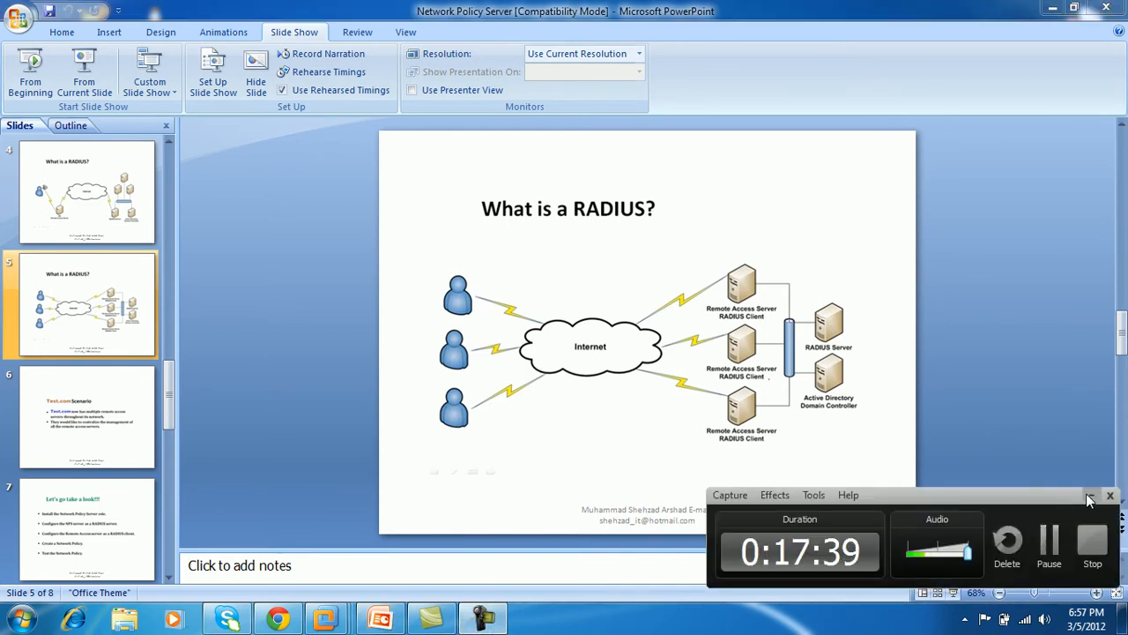
pyautogui.click(1089, 496)
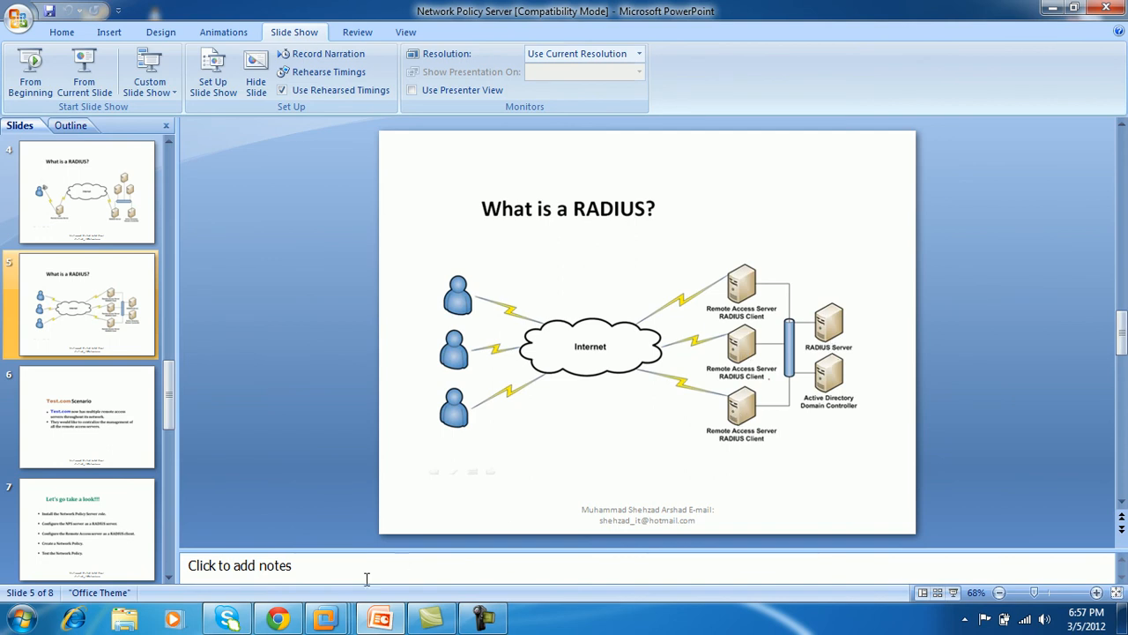
pyautogui.moveTo(326, 617)
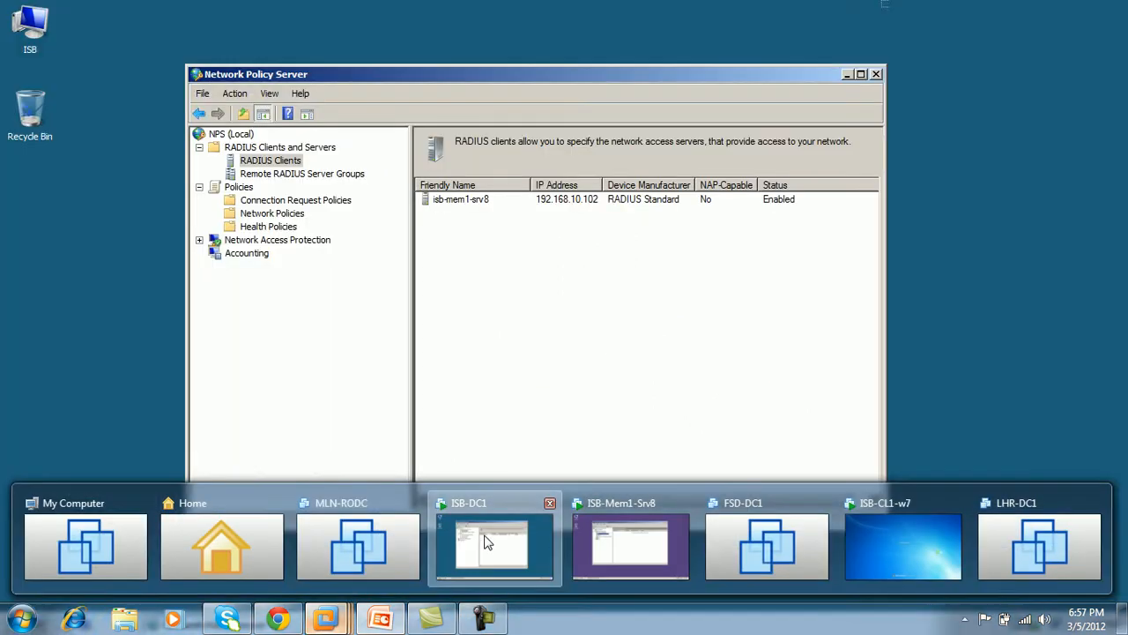
pyautogui.click(486, 541)
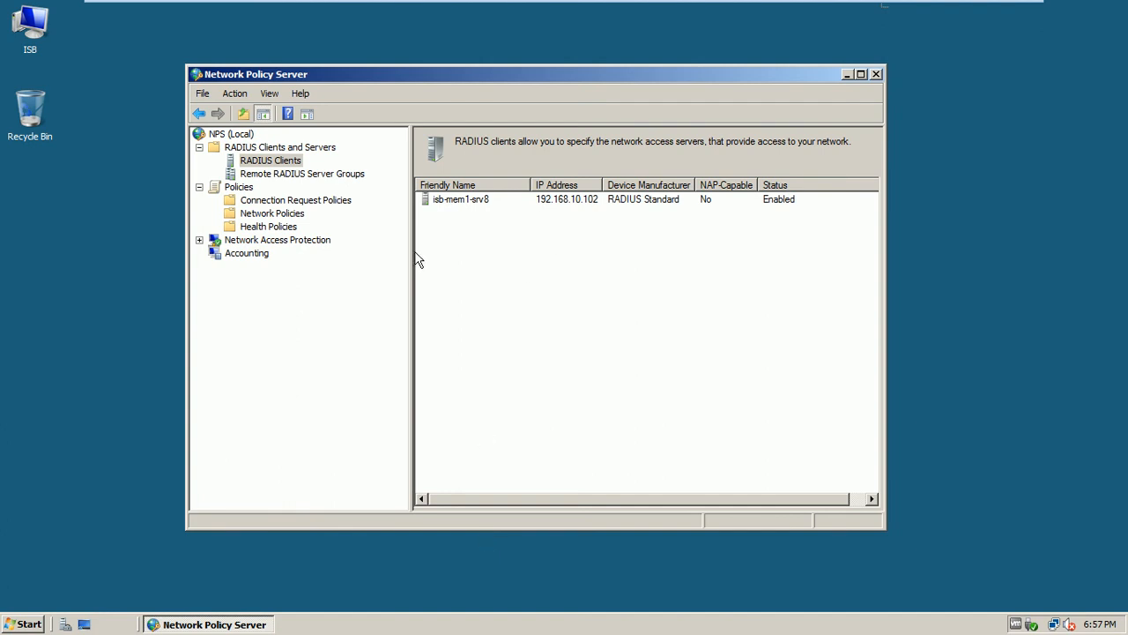
pyautogui.click(478, 202)
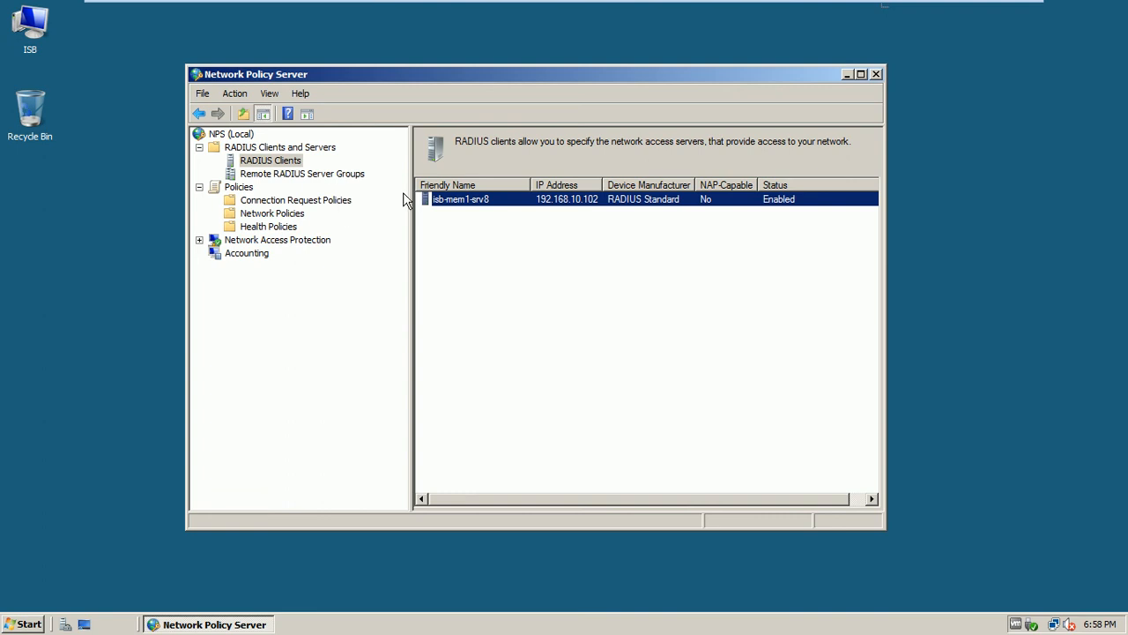
pyautogui.moveTo(783, 7)
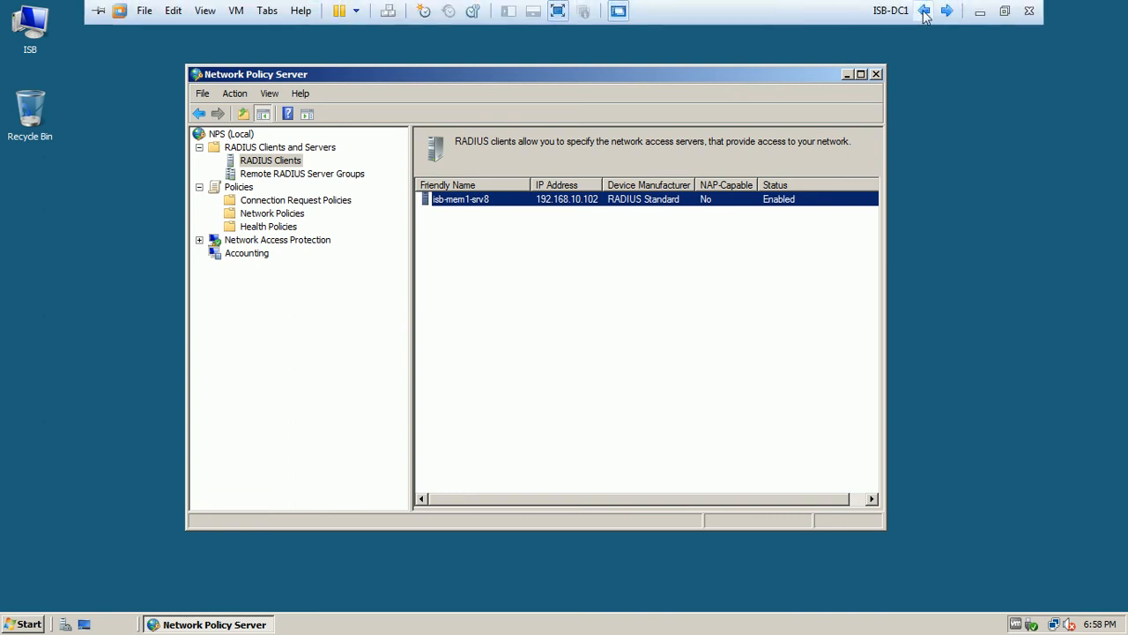
# On ISB-MEM1-SRV8, set the server's Security authentication provider to RADIUS Authentication
pyautogui.click(946, 12)
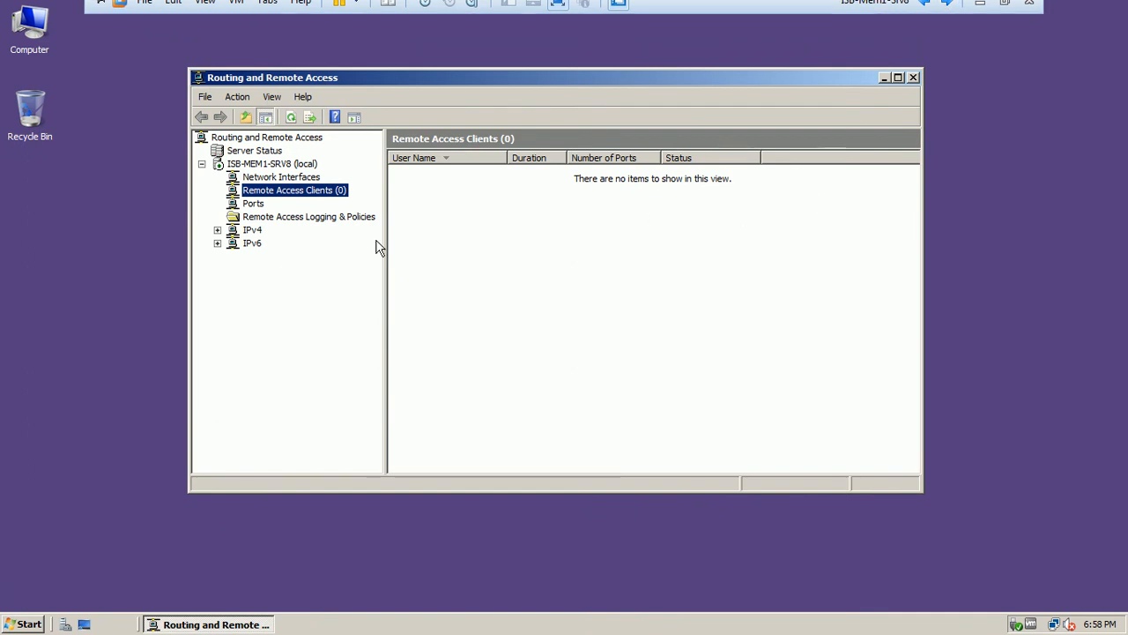
pyautogui.click(275, 164)
pyautogui.rightClick(276, 163)
pyautogui.click(315, 288)
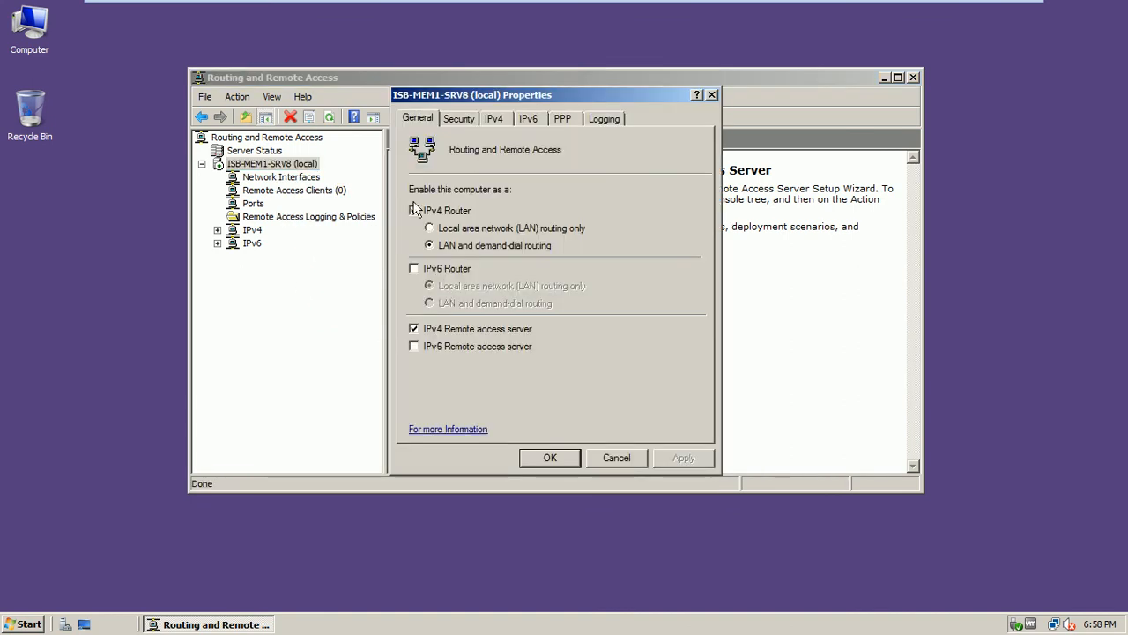
pyautogui.click(459, 119)
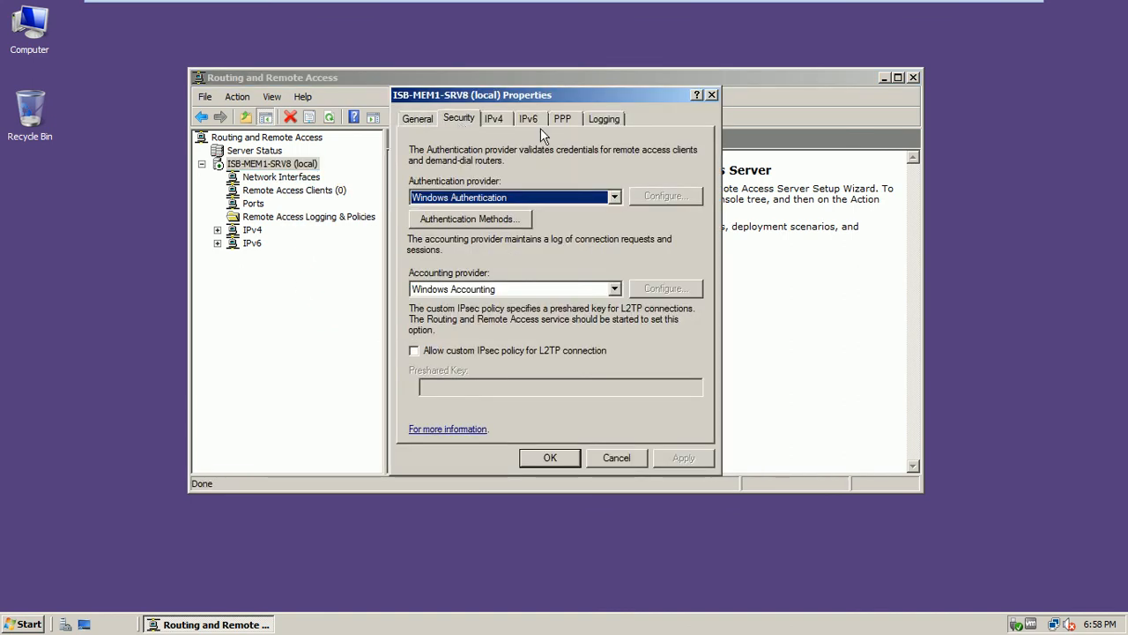
pyautogui.moveTo(572, 92); pyautogui.dragTo(654, 51)
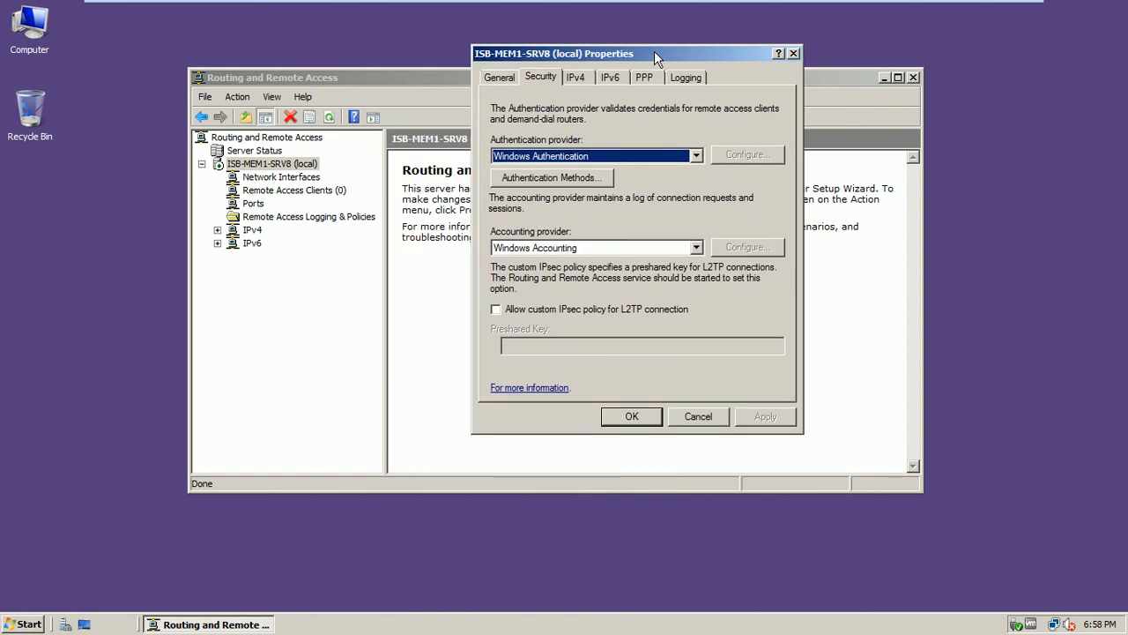
pyautogui.click(575, 156)
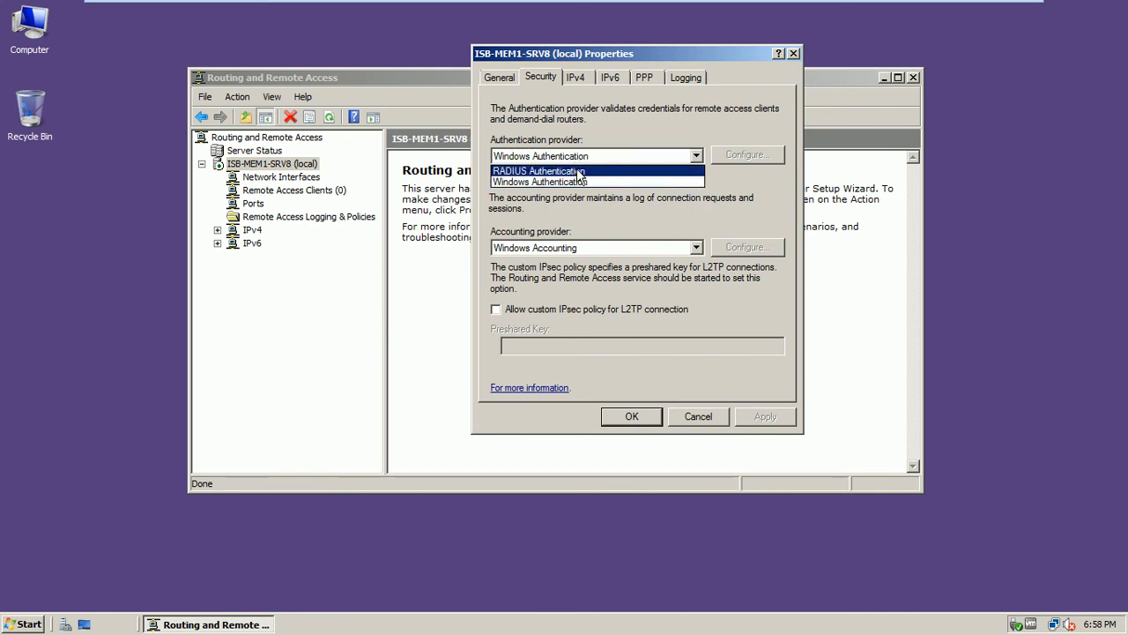
pyautogui.click(579, 171)
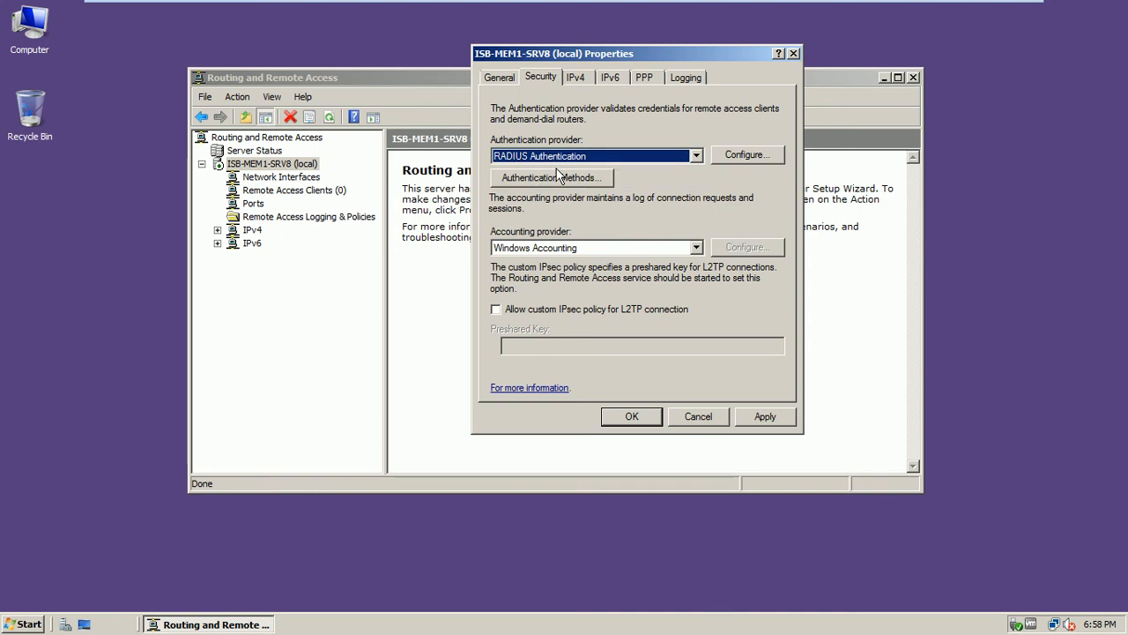
# Add a RADIUS authentication server with the server name isb-dc1
pyautogui.click(747, 155)
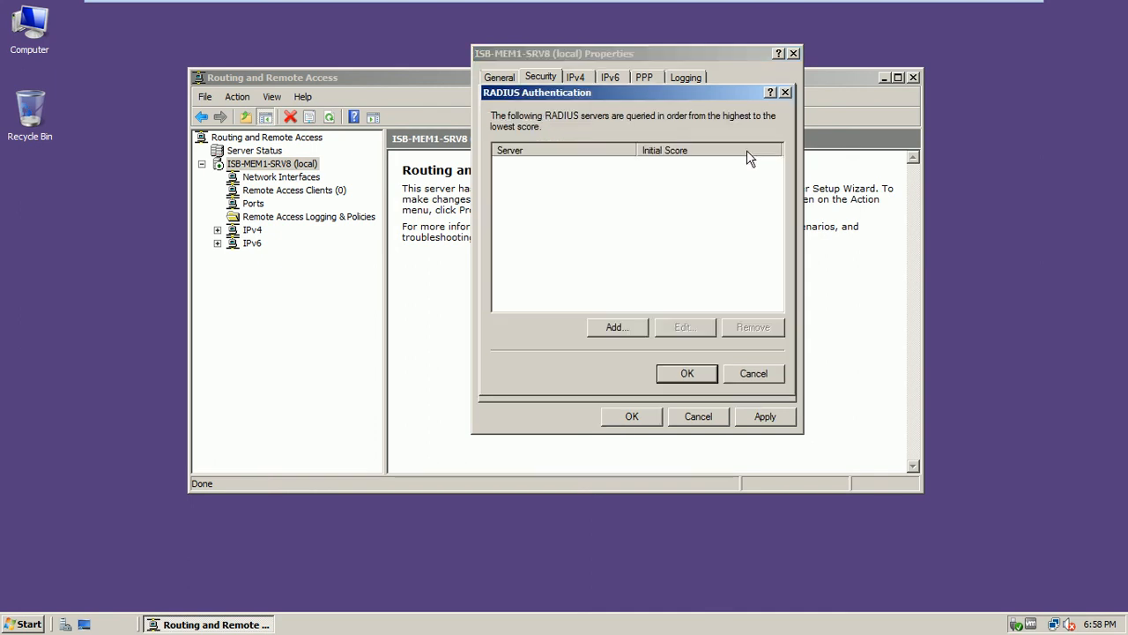
pyautogui.moveTo(692, 89); pyautogui.dragTo(763, 109)
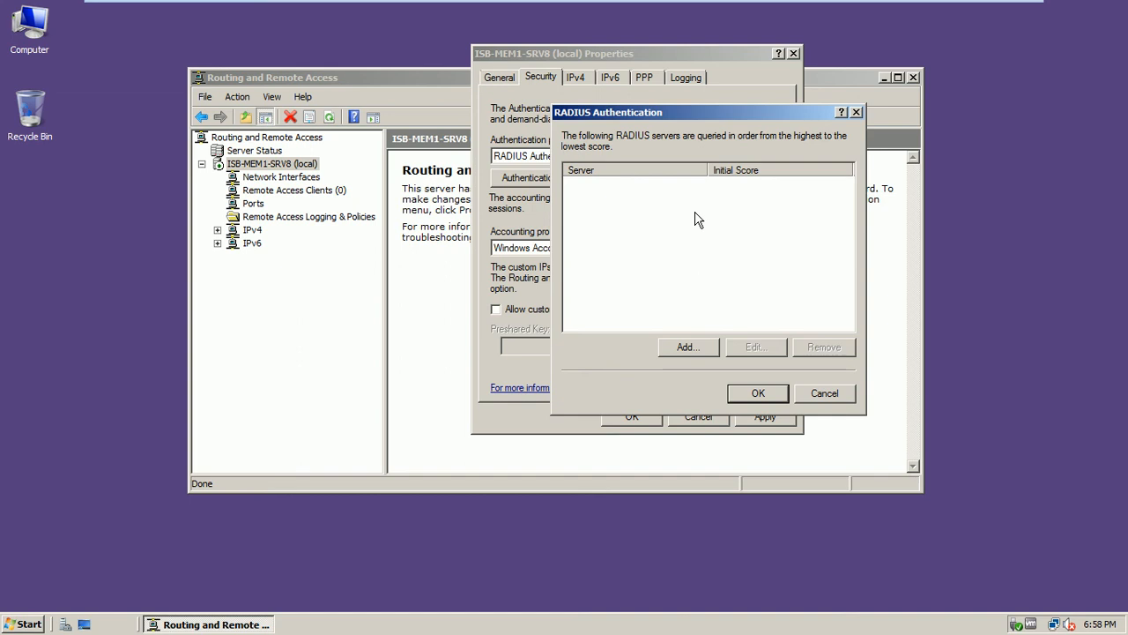
pyautogui.click(688, 346)
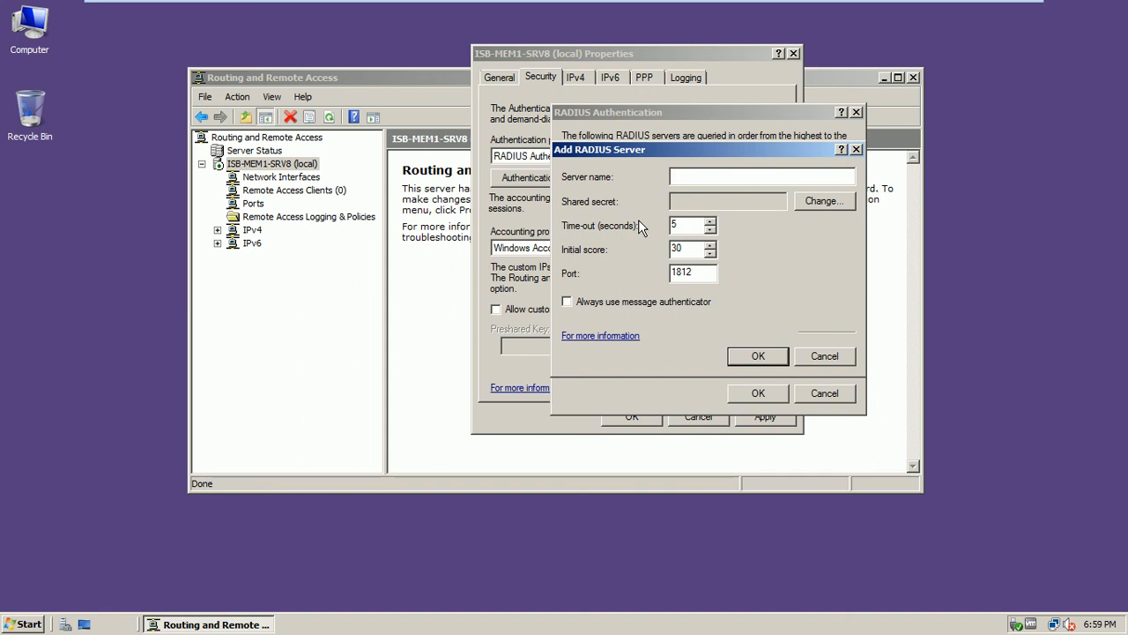
pyautogui.write('isb')
pyautogui.write('-')
pyautogui.write('dv1')
pyautogui.press('BackSpace')
pyautogui.press('BackSpace')
pyautogui.write('v')
pyautogui.press('BackSpace')
pyautogui.write('v1')
pyautogui.press('BackSpace')
pyautogui.press('BackSpace')
pyautogui.write('c1')
# Set and confirm isb-dc1's shared secret, save it with score 30, and close the server list
pyautogui.click(821, 201)
pyautogui.write('****')
pyautogui.click(737, 258)
pyautogui.write('****')
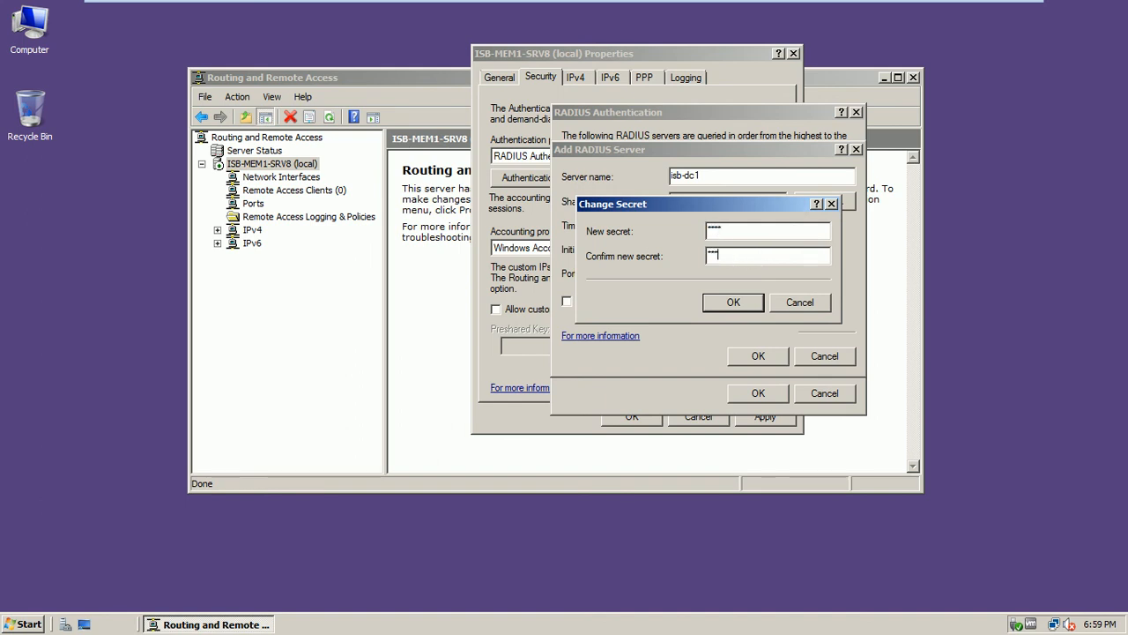
pyautogui.click(736, 302)
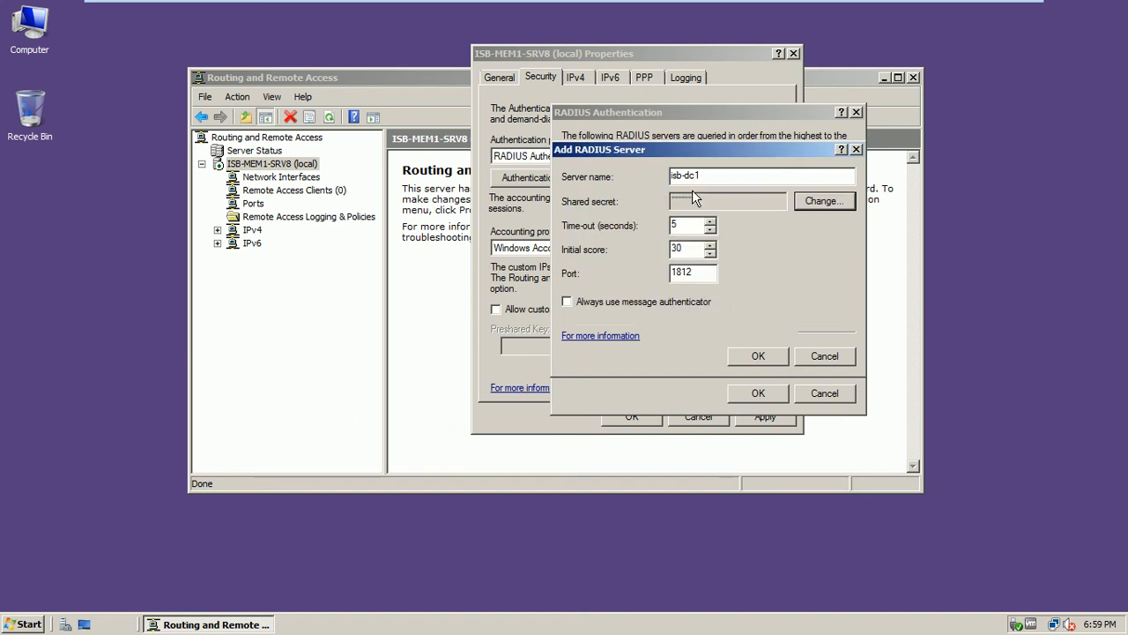
pyautogui.click(743, 362)
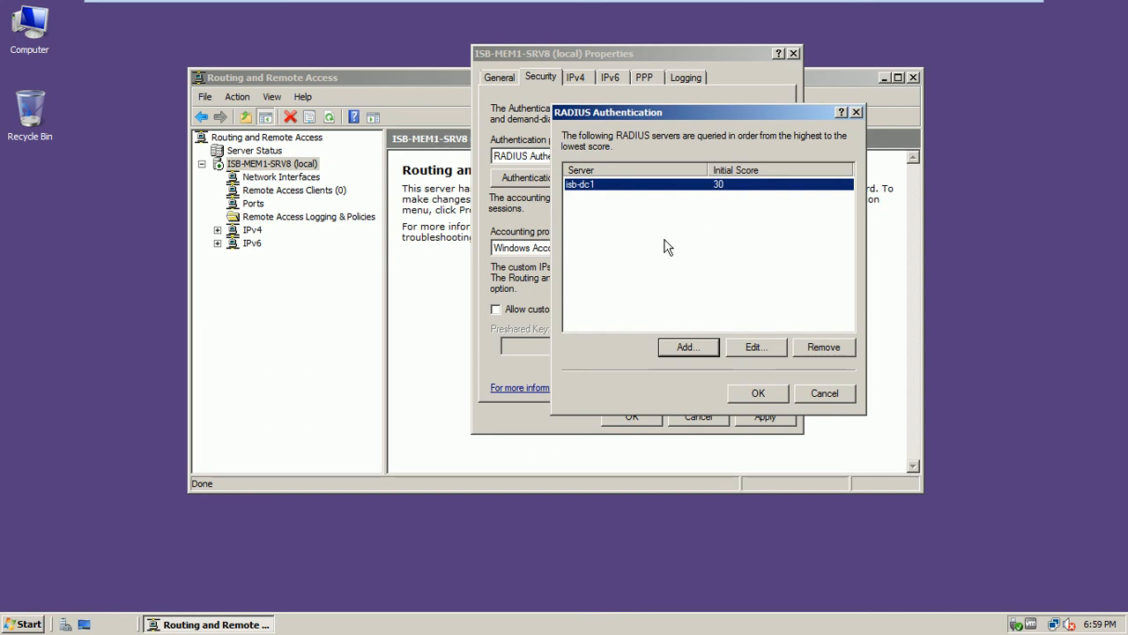
pyautogui.moveTo(662, 4)
pyautogui.click(946, 11)
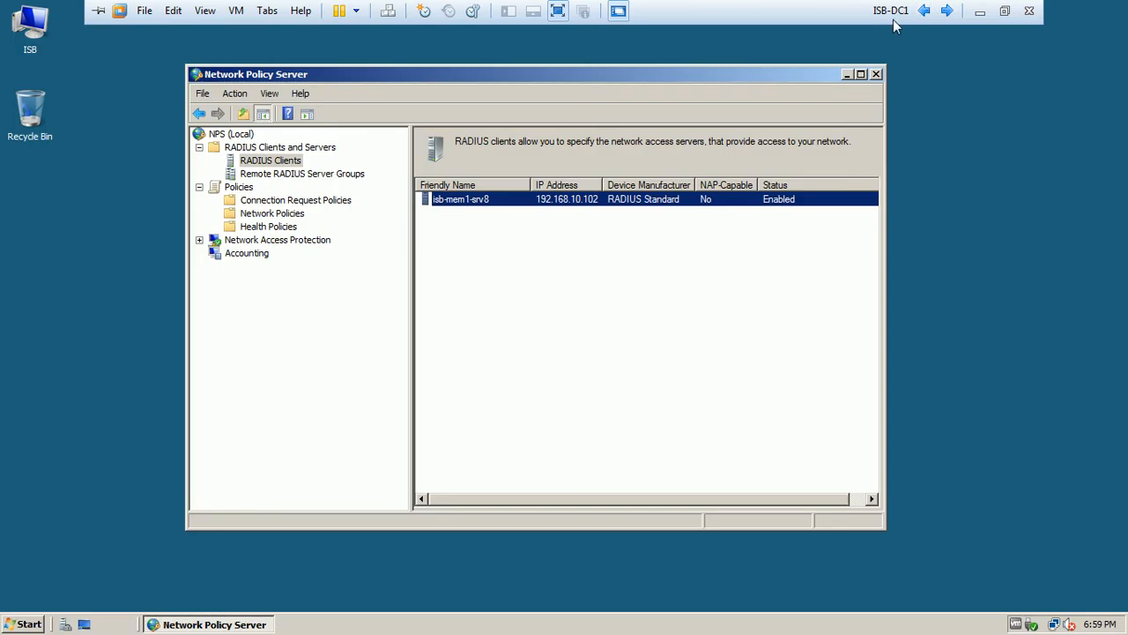
pyautogui.click(945, 11)
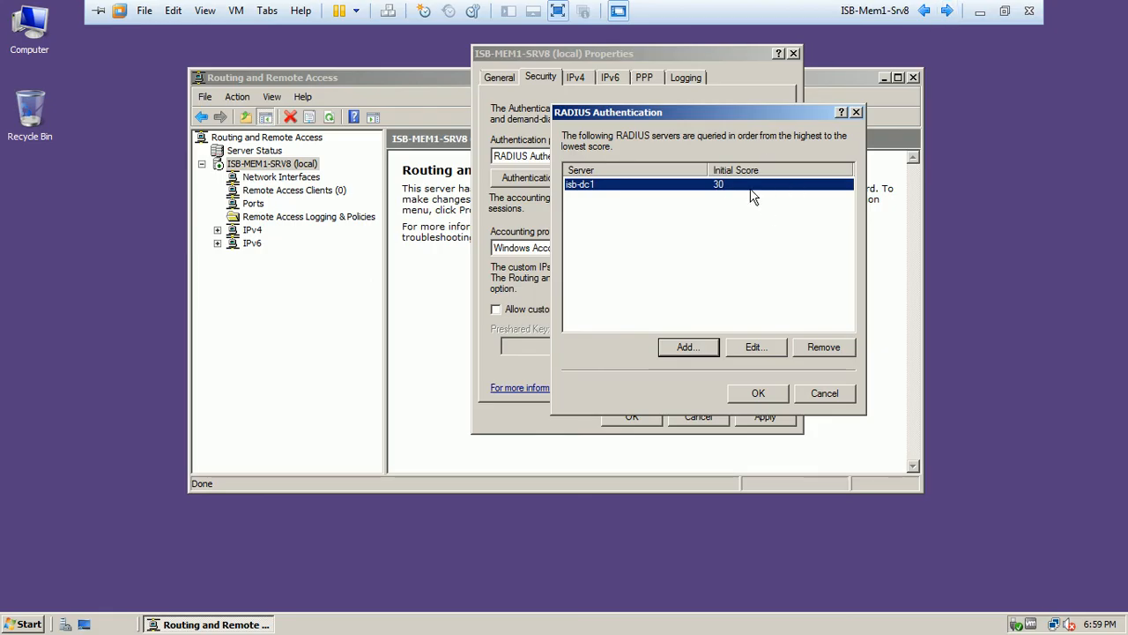
pyautogui.click(750, 393)
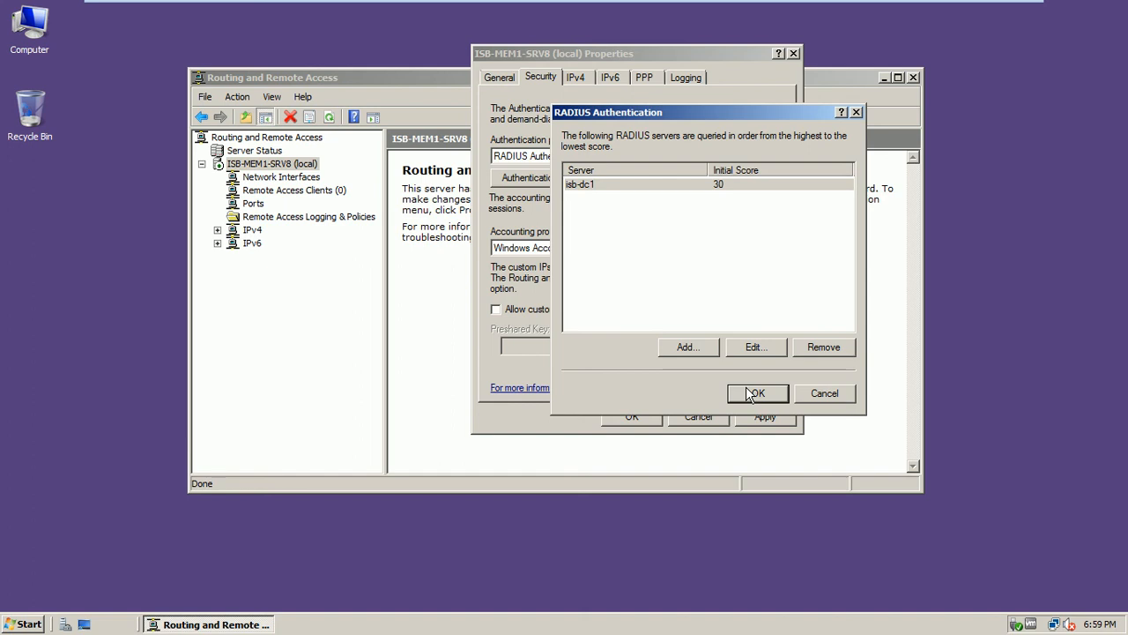
pyautogui.click(747, 393)
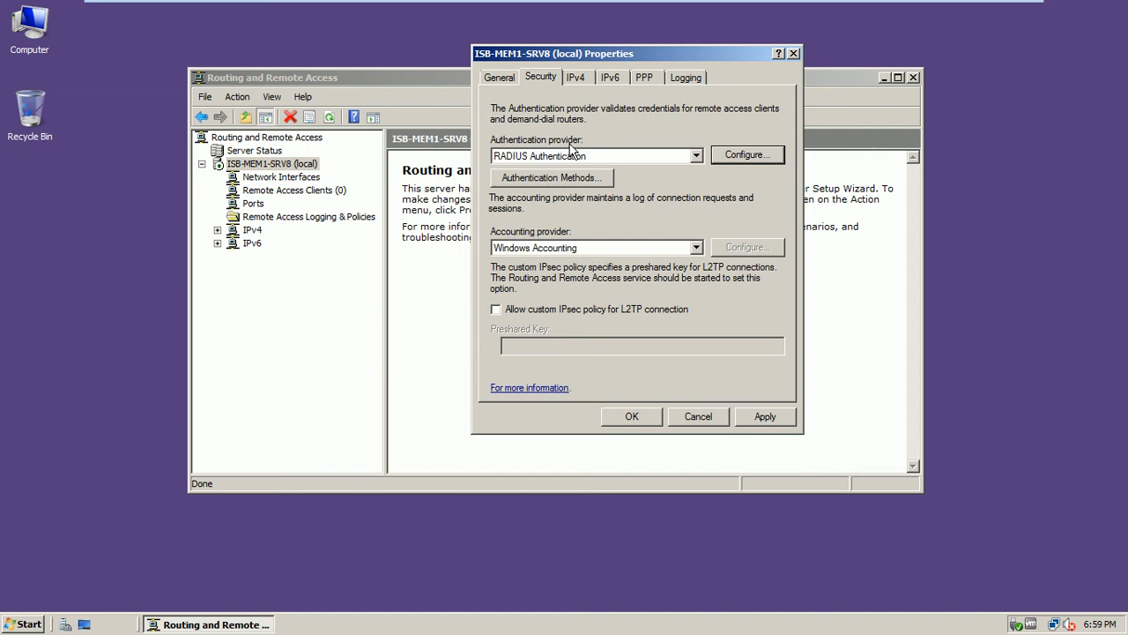
# Switch the accounting provider to RADIUS Accounting
pyautogui.click(579, 250)
pyautogui.click(571, 272)
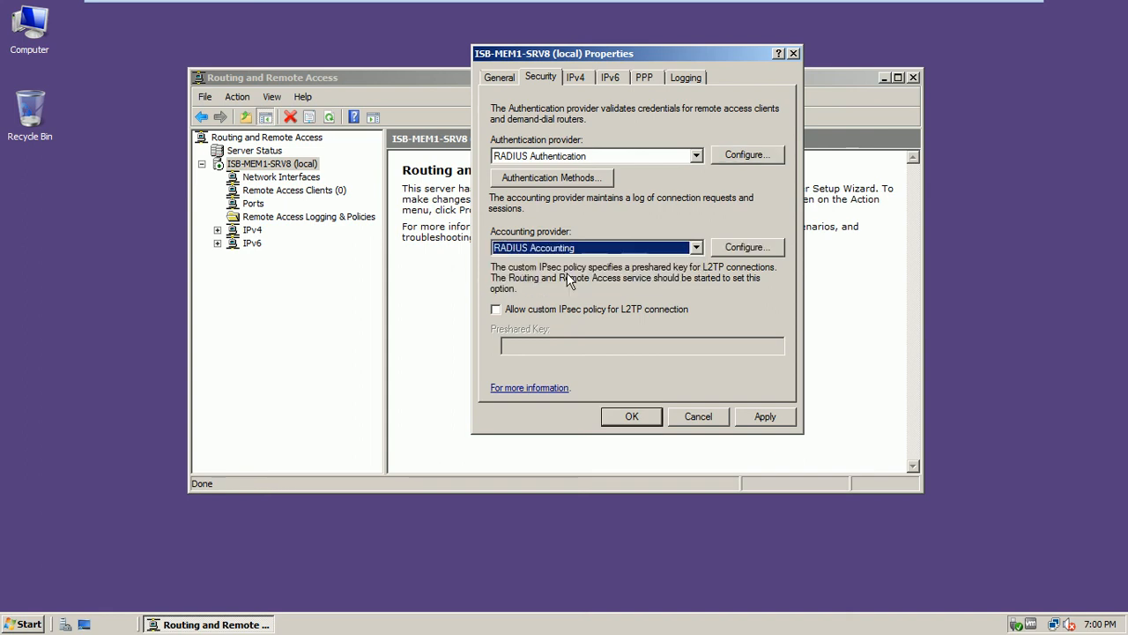
pyautogui.click(572, 248)
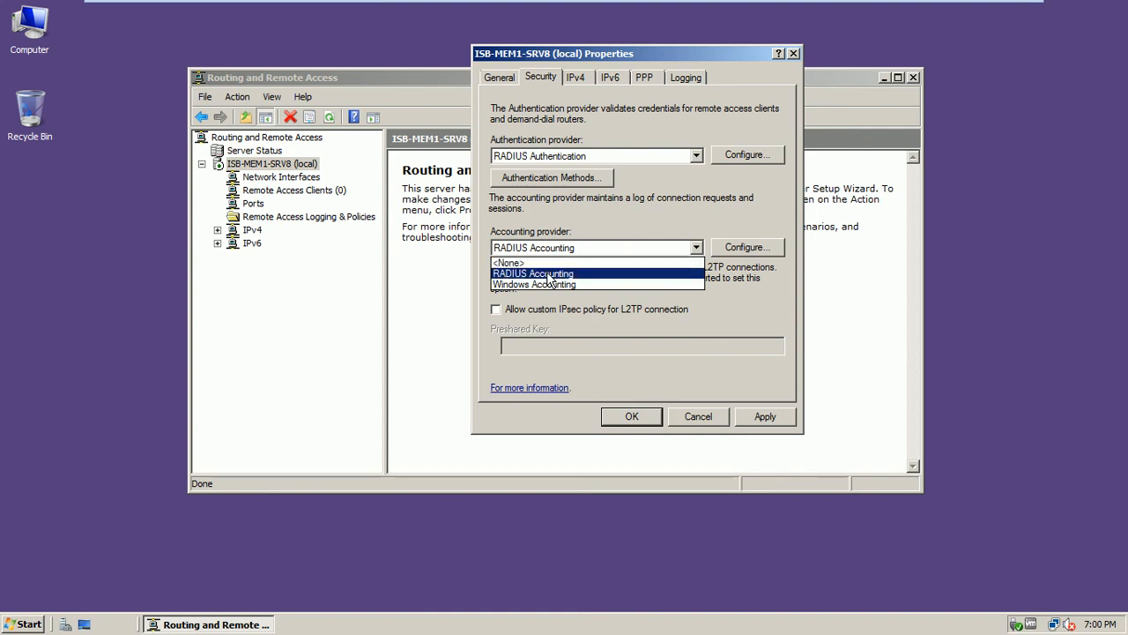
pyautogui.click(546, 272)
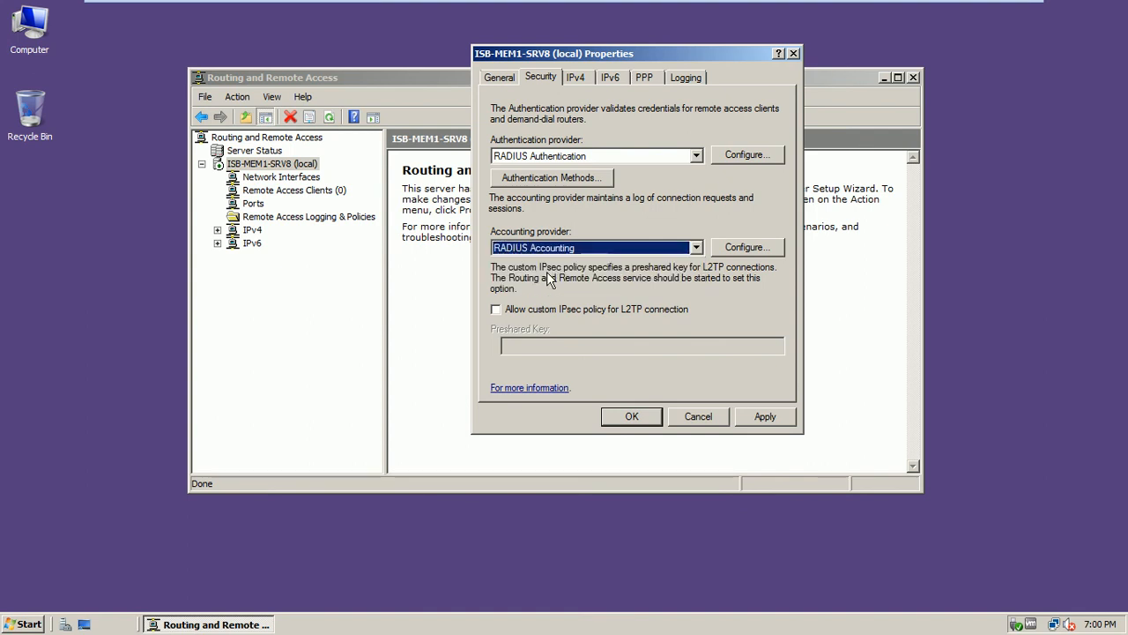
# Add isb-dc1 as a RADIUS accounting server
pyautogui.click(739, 247)
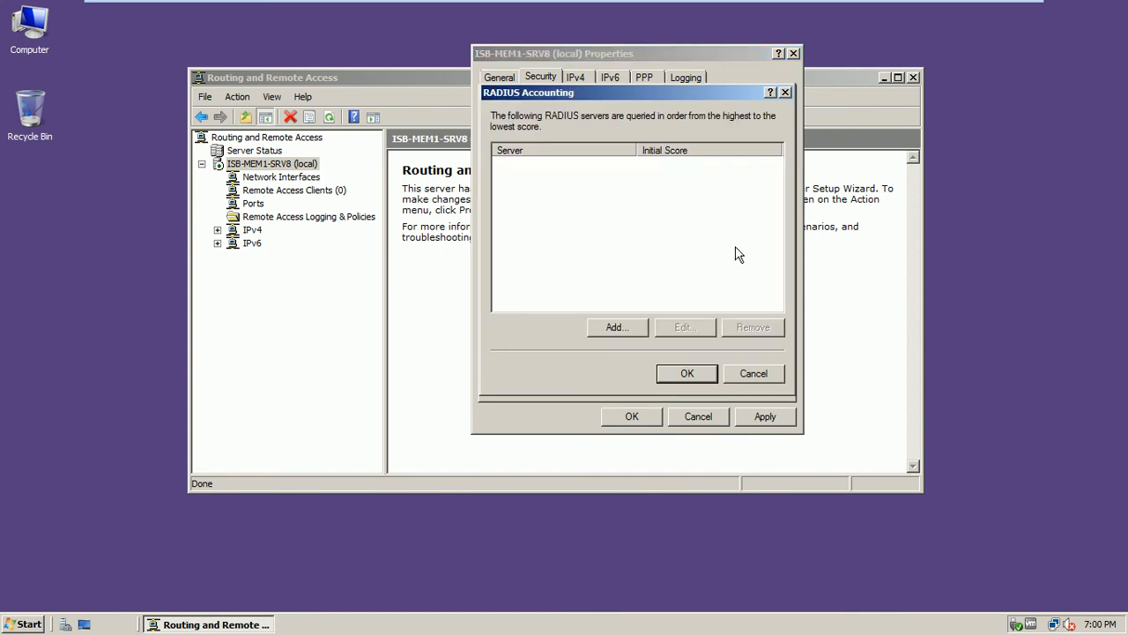
pyautogui.moveTo(629, 88); pyautogui.dragTo(718, 182)
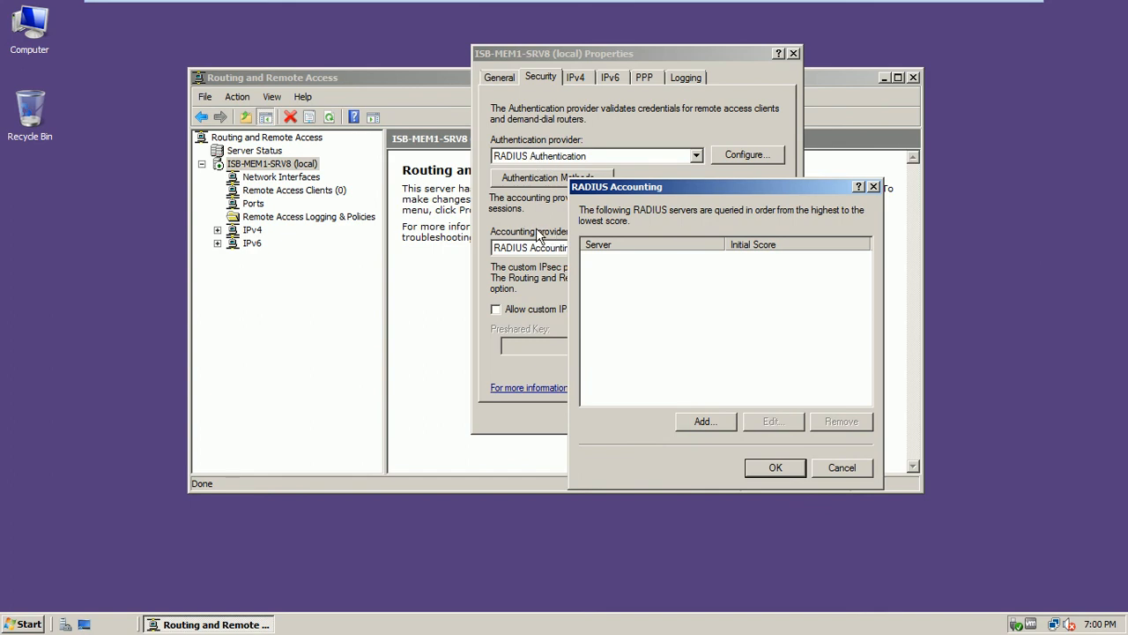
pyautogui.moveTo(619, 190); pyautogui.dragTo(635, 179)
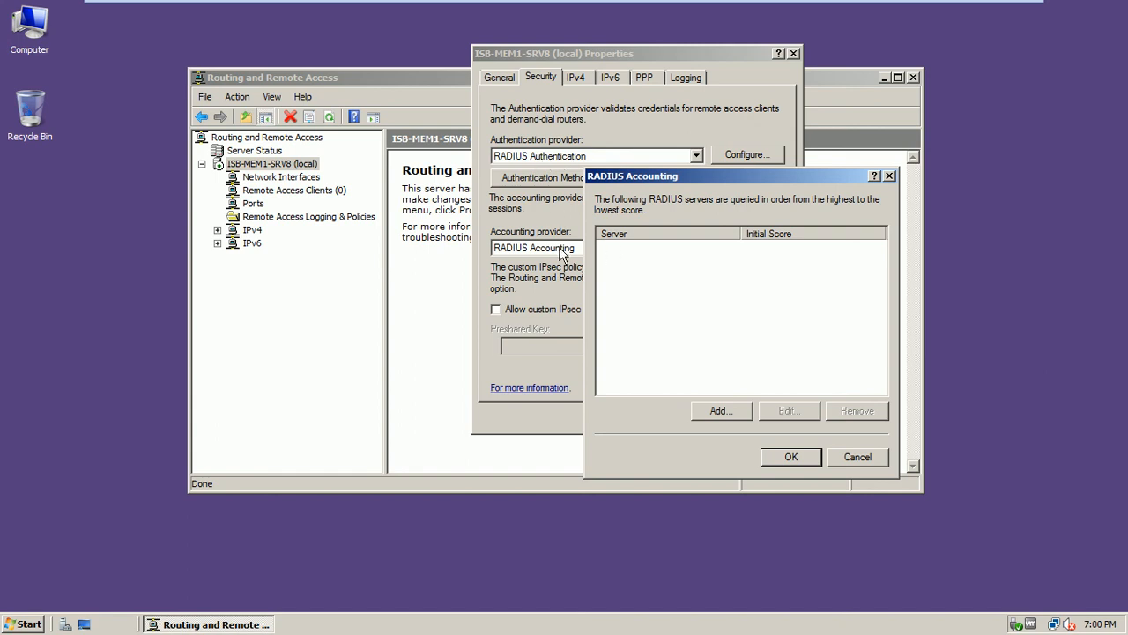
pyautogui.click(712, 410)
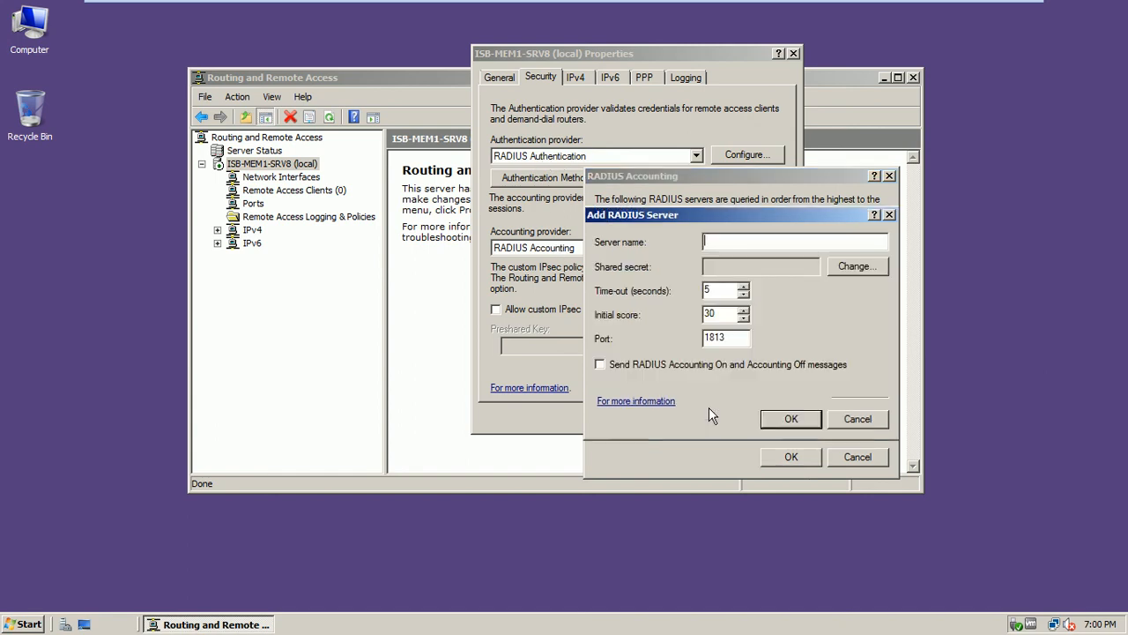
pyautogui.write('isb-dc1')
# Set and confirm isb-dc1's accounting shared secret, save it on port 1813, and close the list
pyautogui.click(857, 266)
pyautogui.write('****')
pyautogui.click(767, 320)
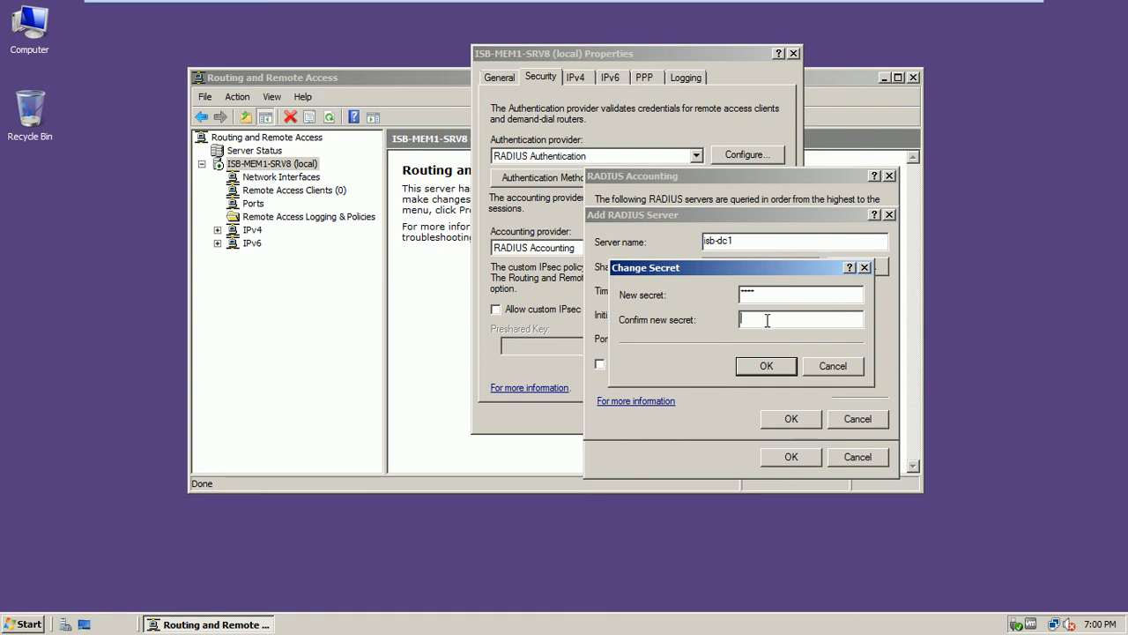
pyautogui.write('****')
pyautogui.click(763, 366)
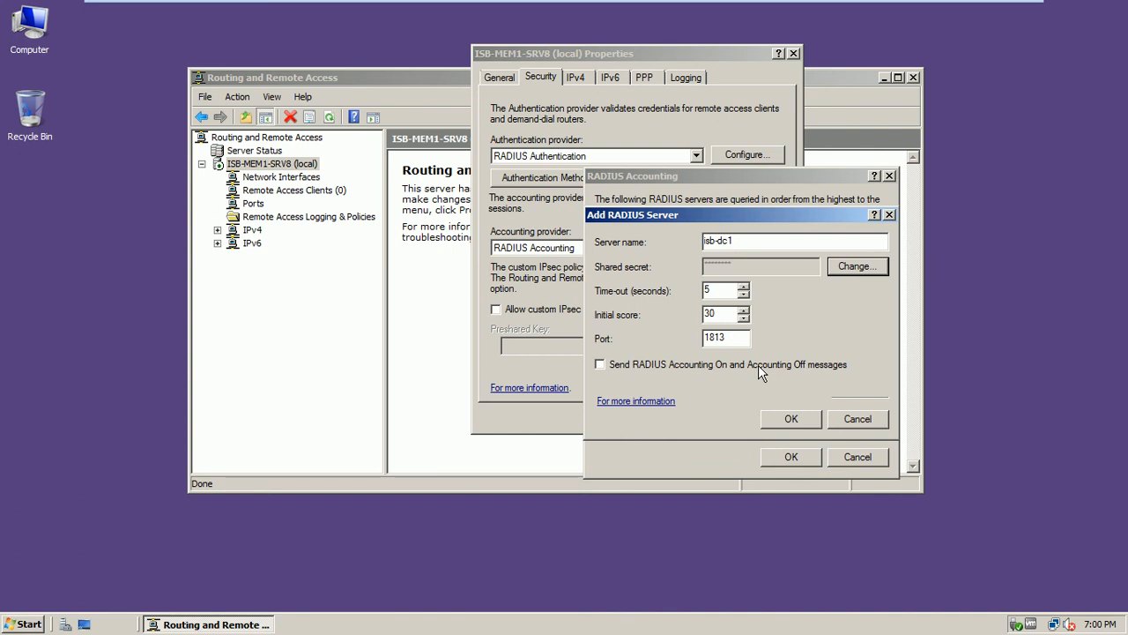
pyautogui.click(782, 421)
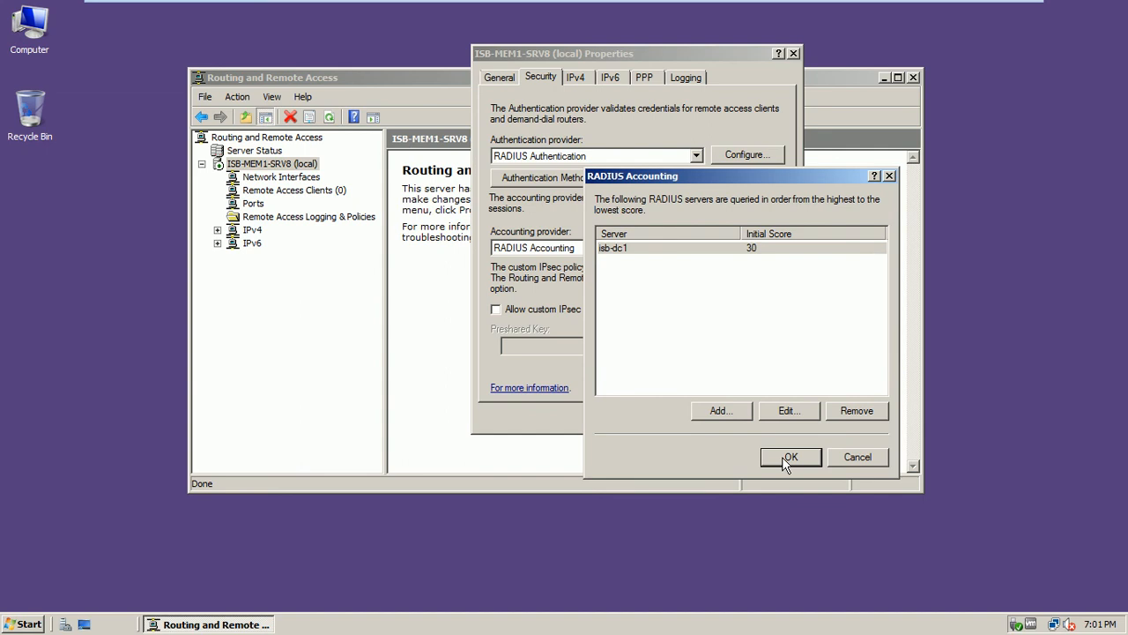
pyautogui.click(786, 457)
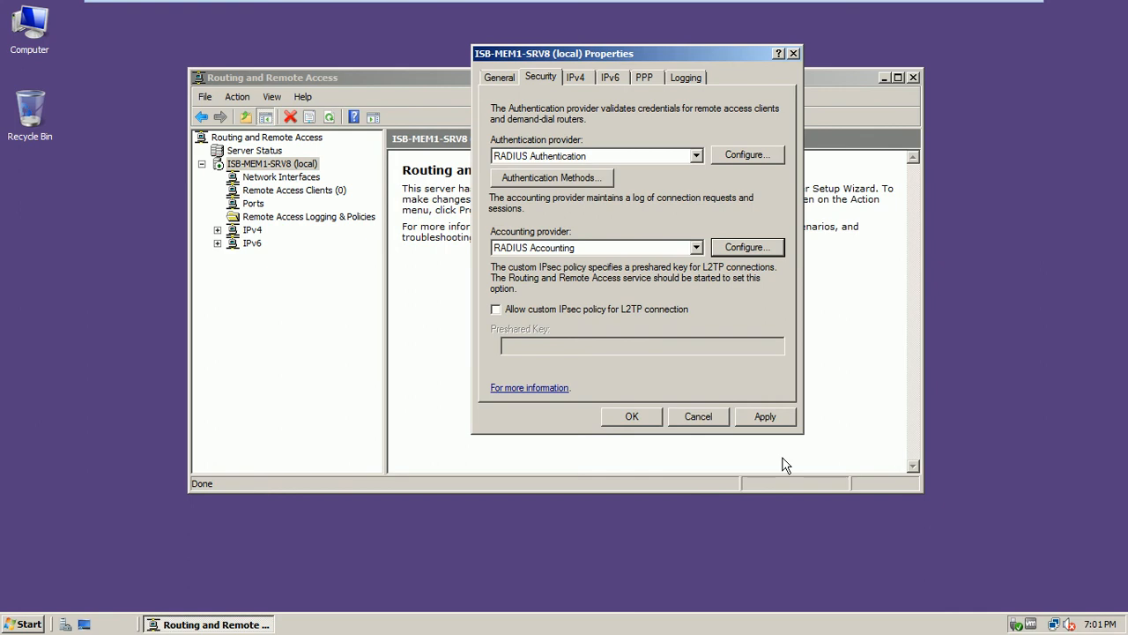
# Apply the RADIUS provider settings, acknowledge both restart warnings, and close the server properties
pyautogui.click(765, 421)
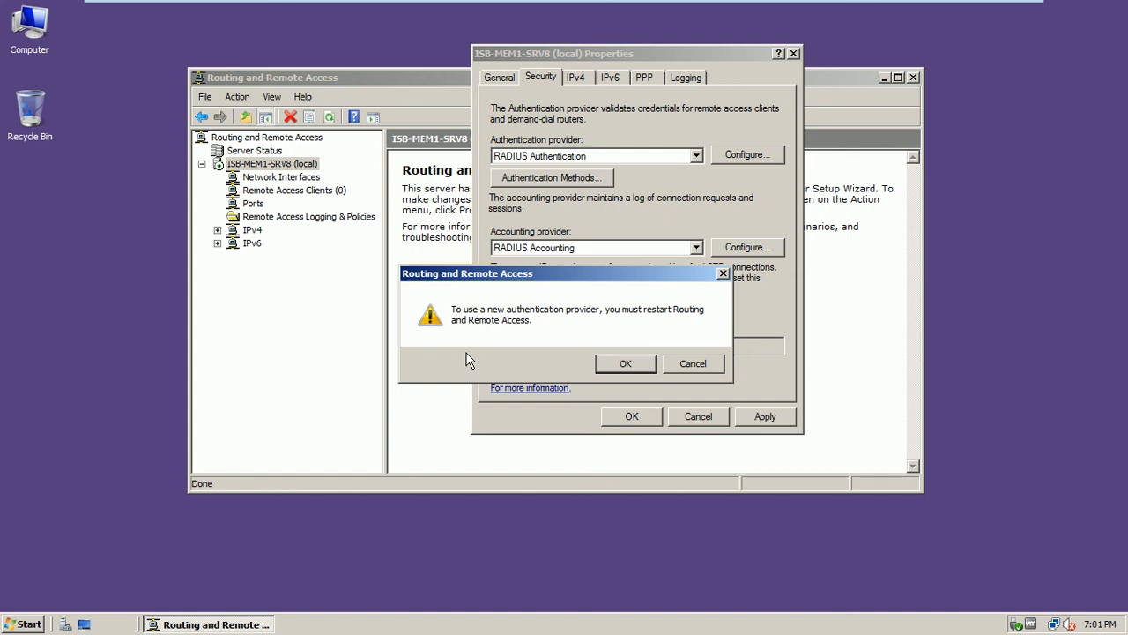
pyautogui.click(611, 366)
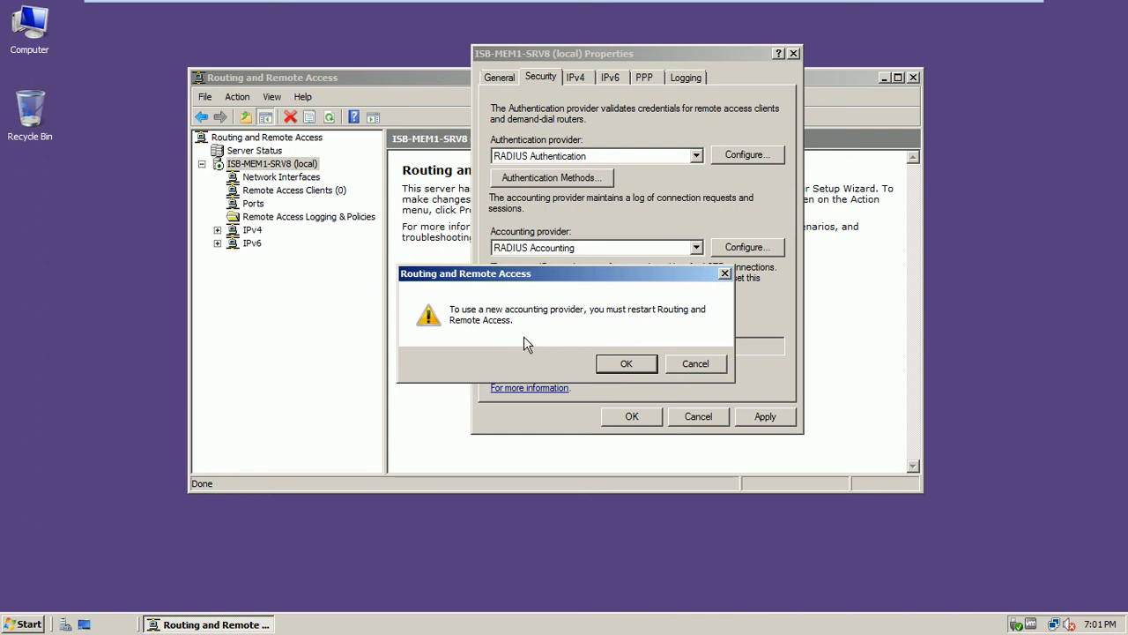
pyautogui.click(620, 364)
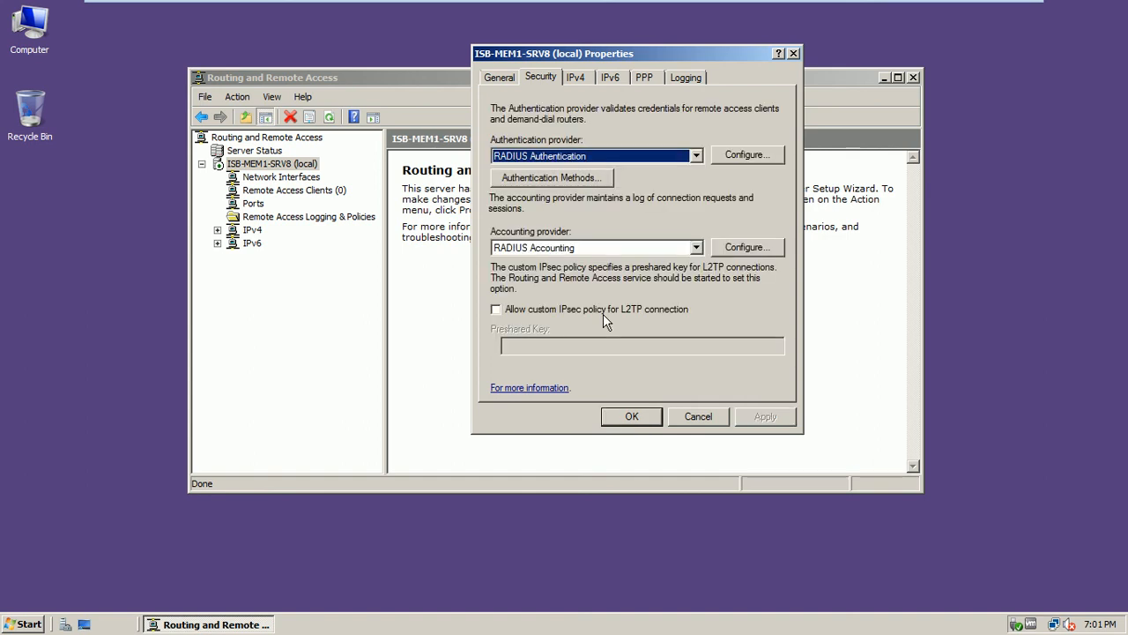
pyautogui.click(626, 414)
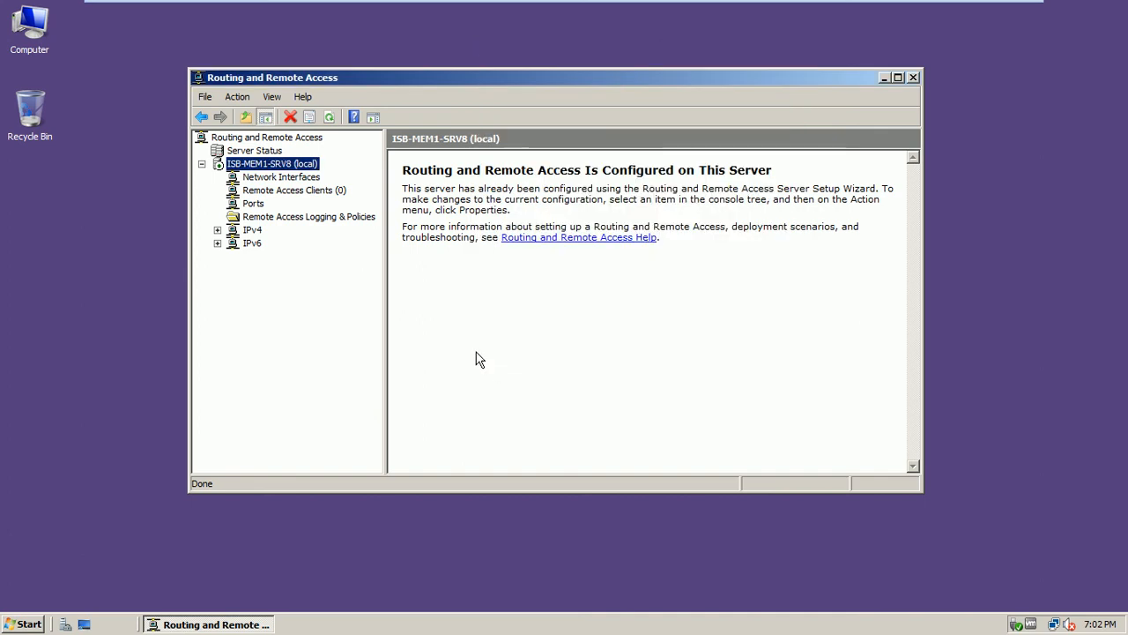
# Restart the Routing and Remote Access service on ISB-MEM1-SRV8
pyautogui.rightClick(274, 165)
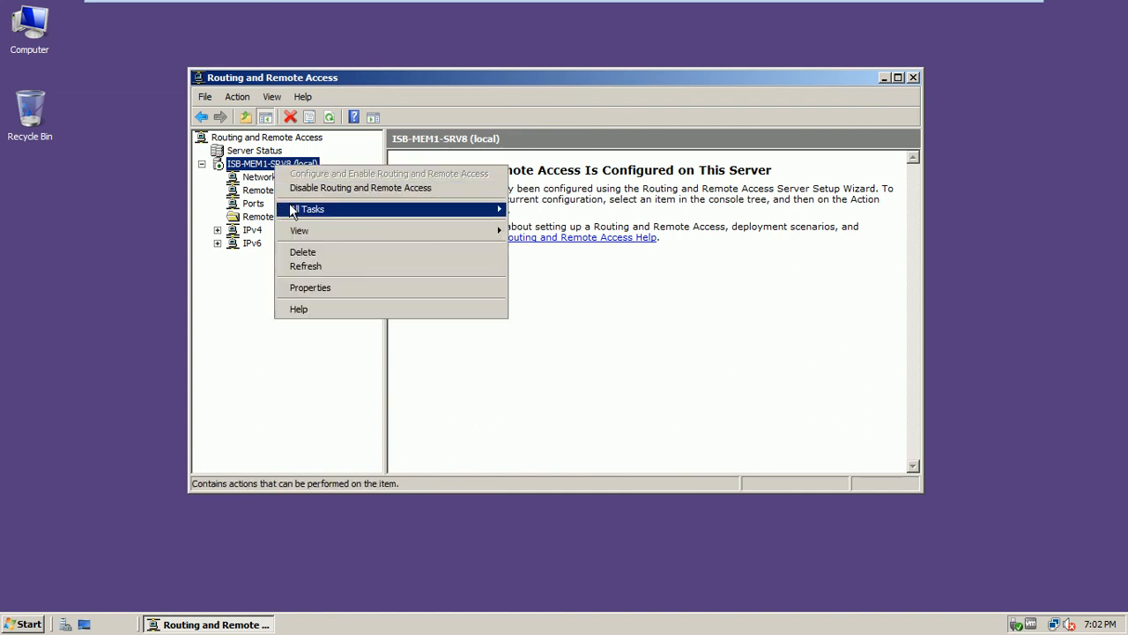
pyautogui.moveTo(293, 210)
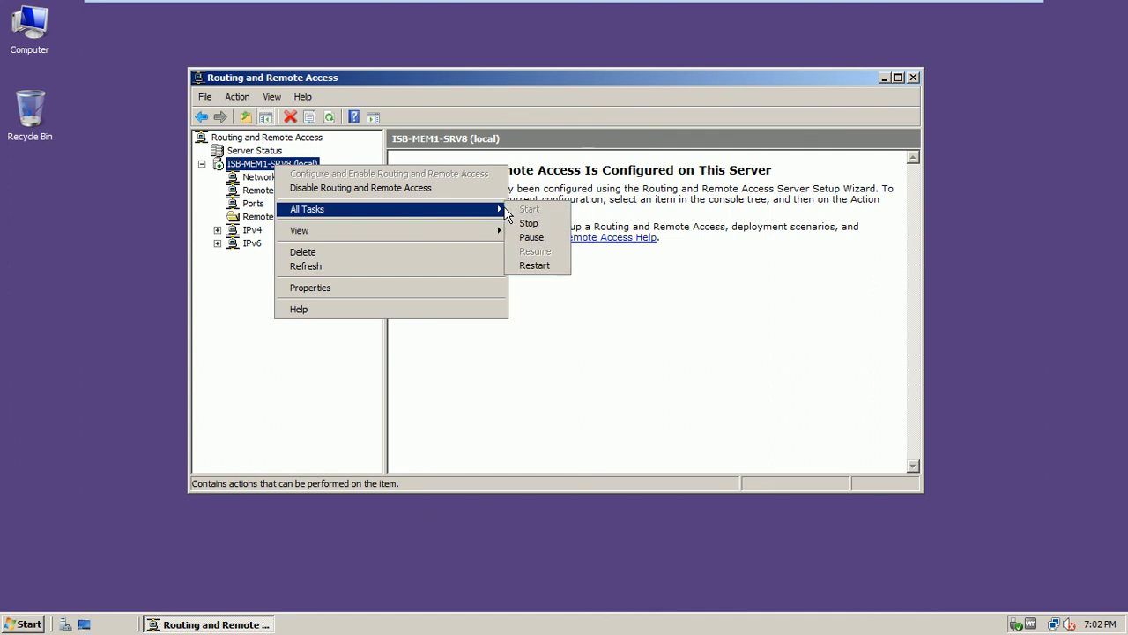
pyautogui.click(531, 267)
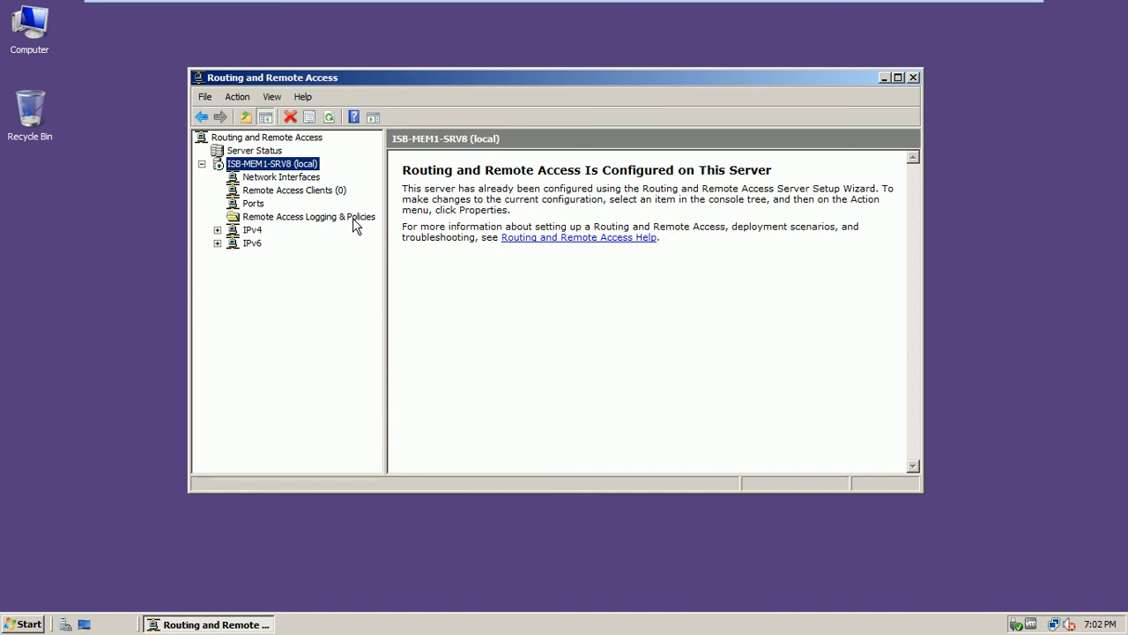
# Browse the server's nodes, ending on Remote Access Logging & Policies
pyautogui.click(354, 216)
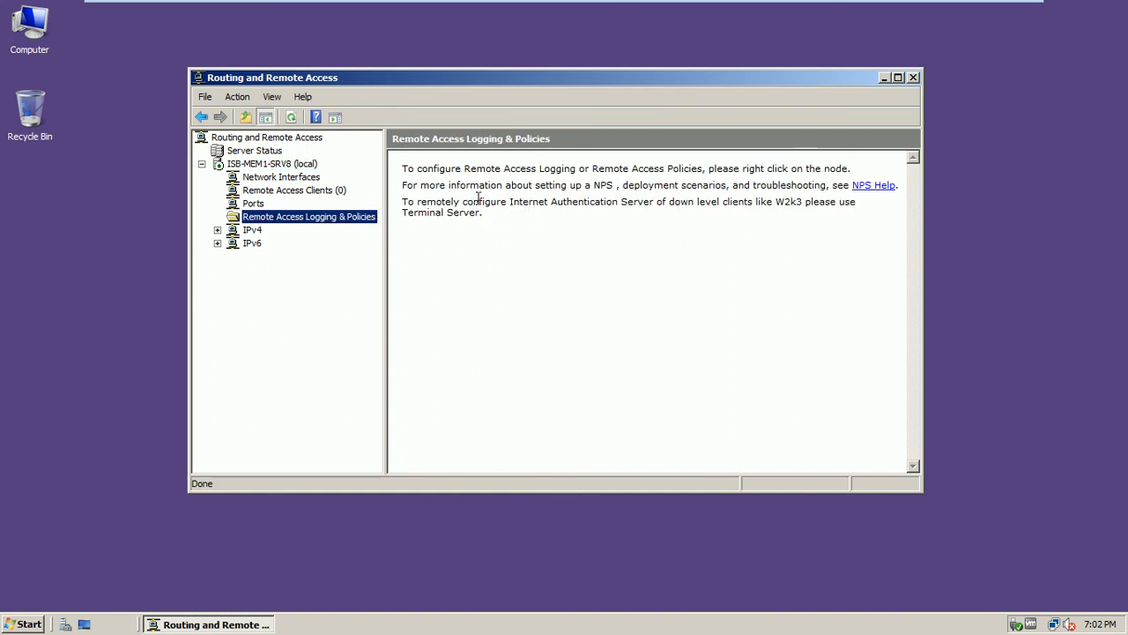
pyautogui.click(298, 181)
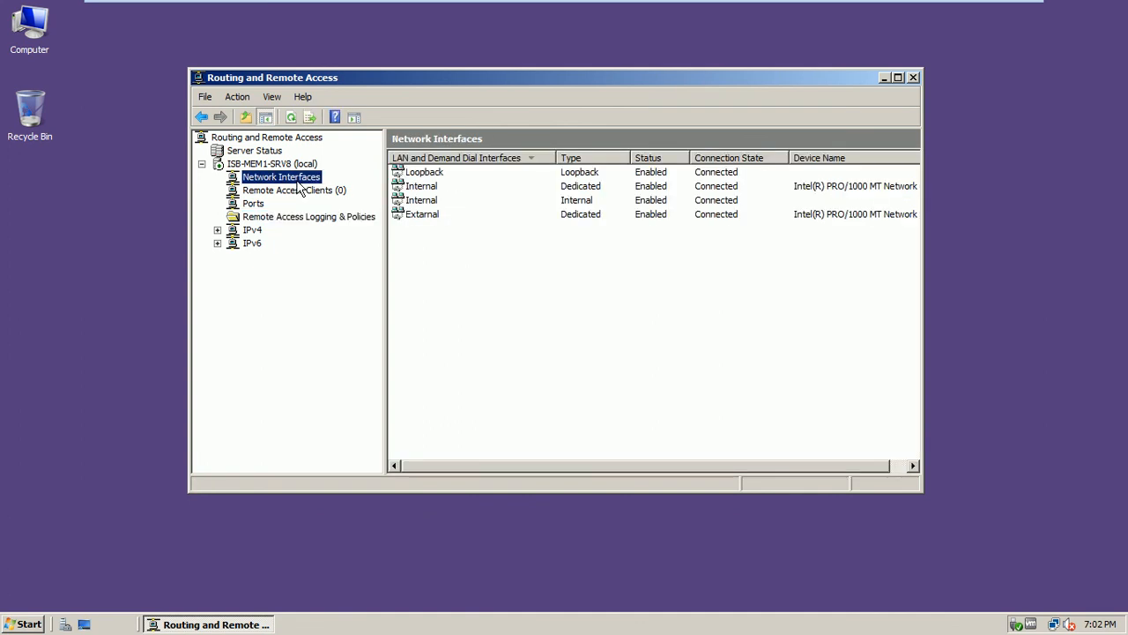
pyautogui.click(290, 191)
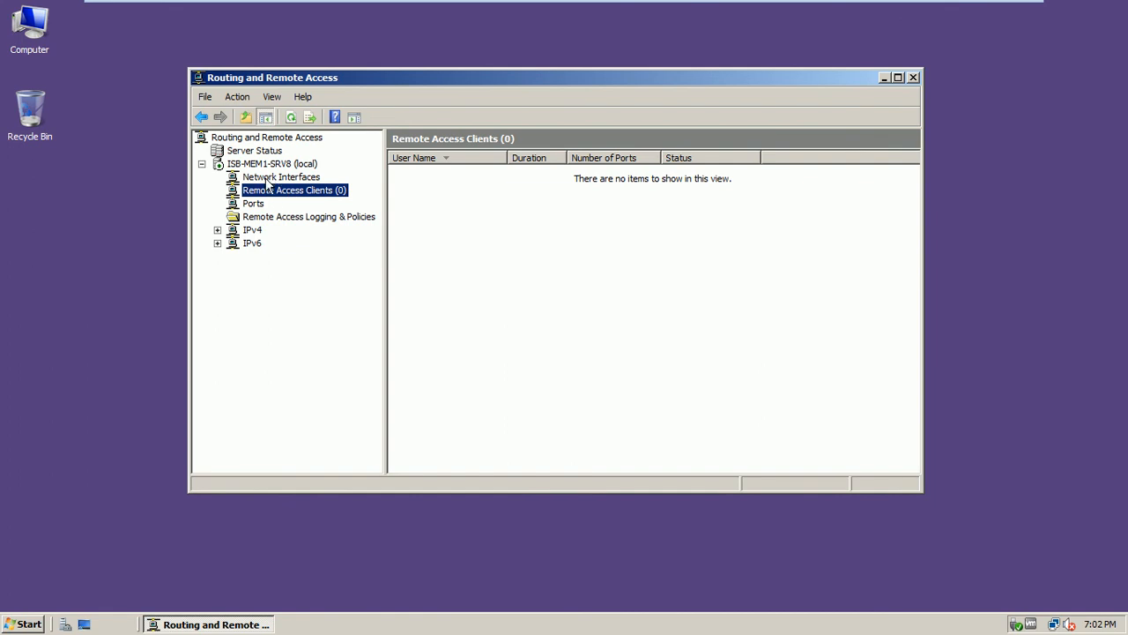
pyautogui.click(277, 167)
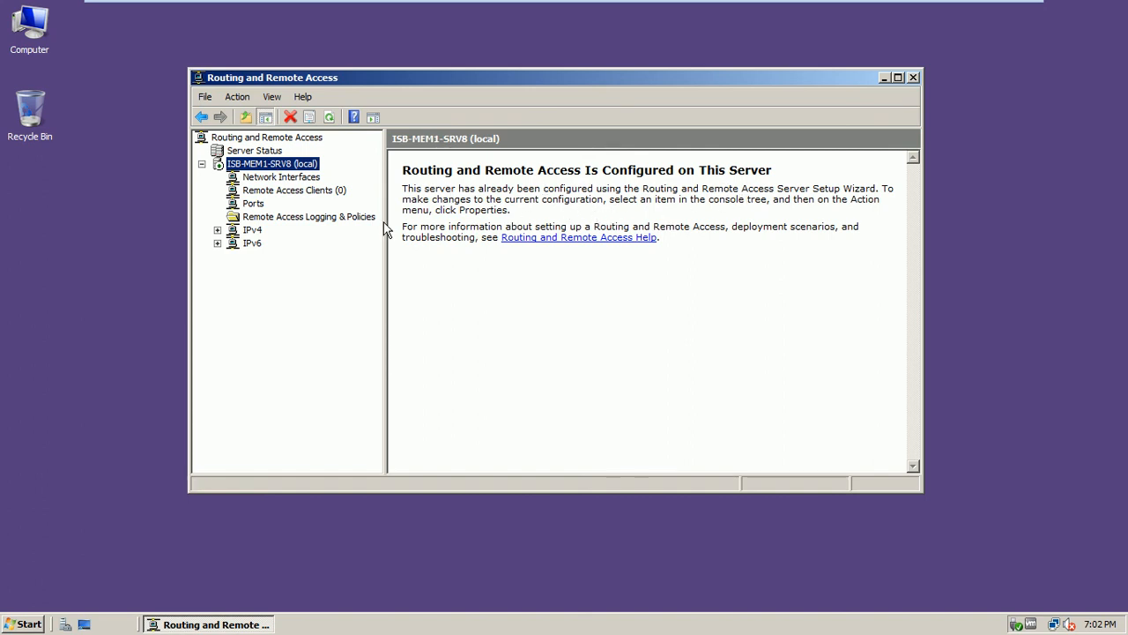
pyautogui.click(354, 218)
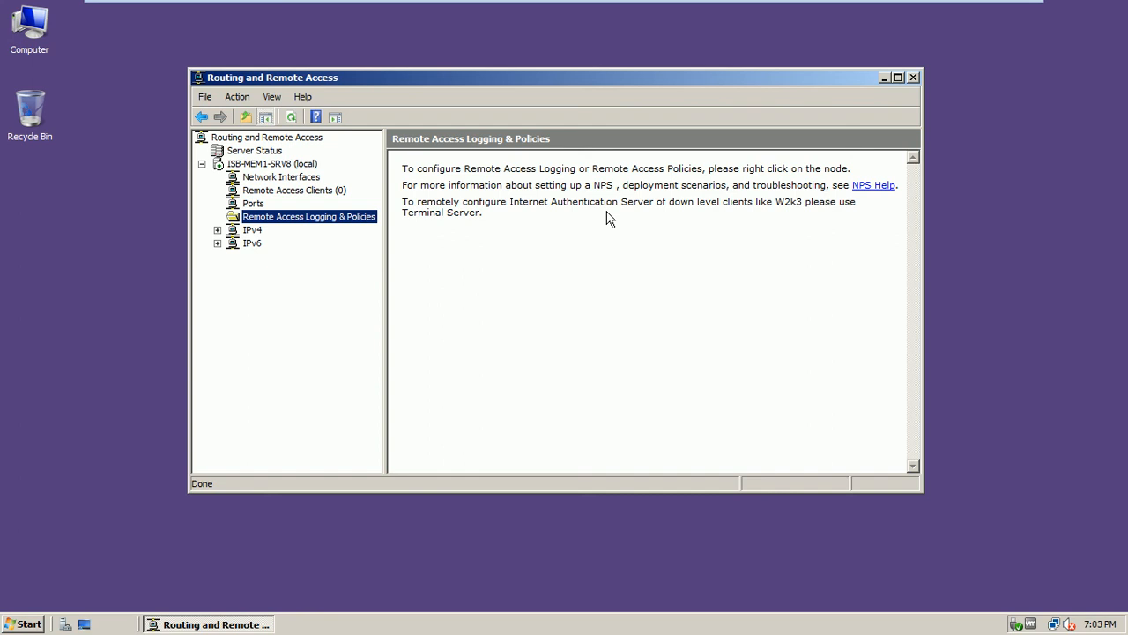
pyautogui.moveTo(853, 7)
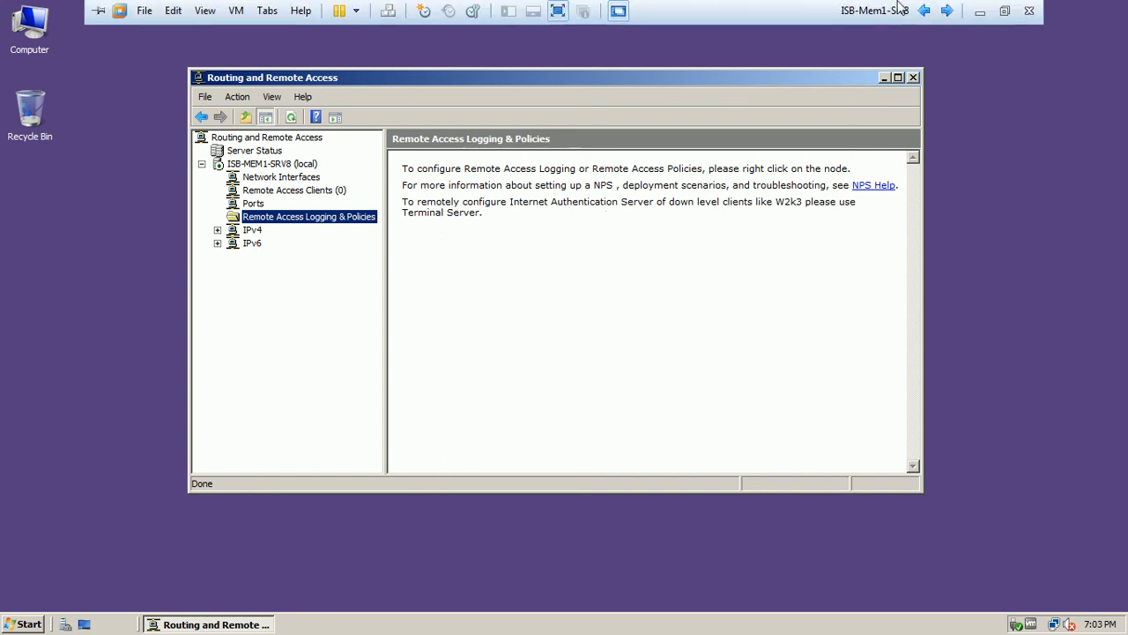
pyautogui.click(923, 11)
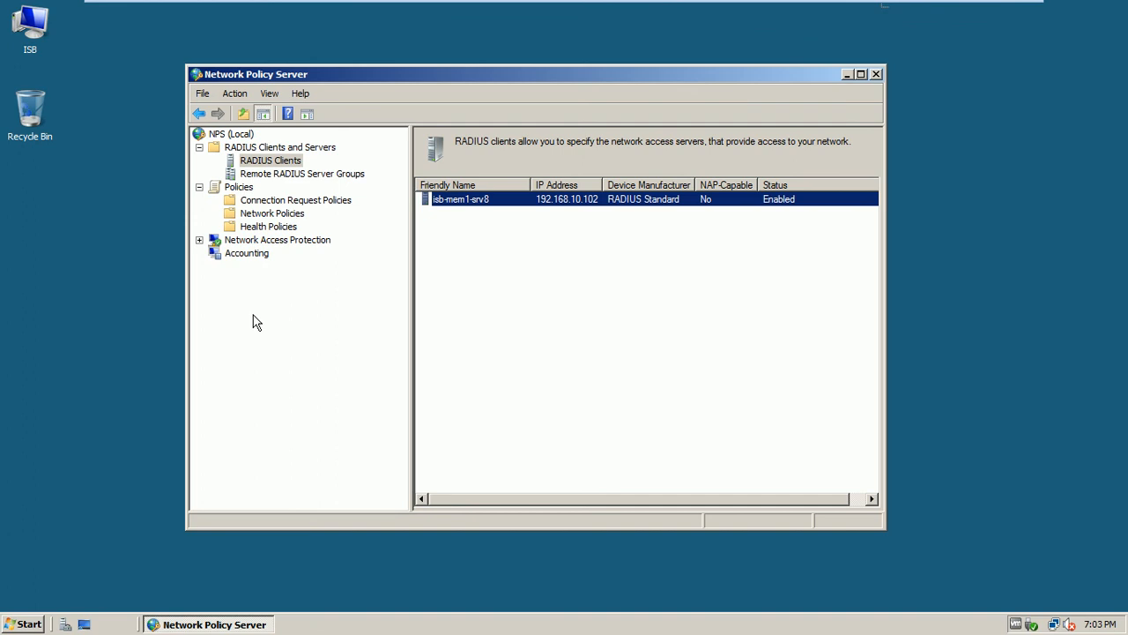
# Show the NPS Network Policies list, then launch Active Directory Users and Computers from Administrative Tools
pyautogui.click(304, 214)
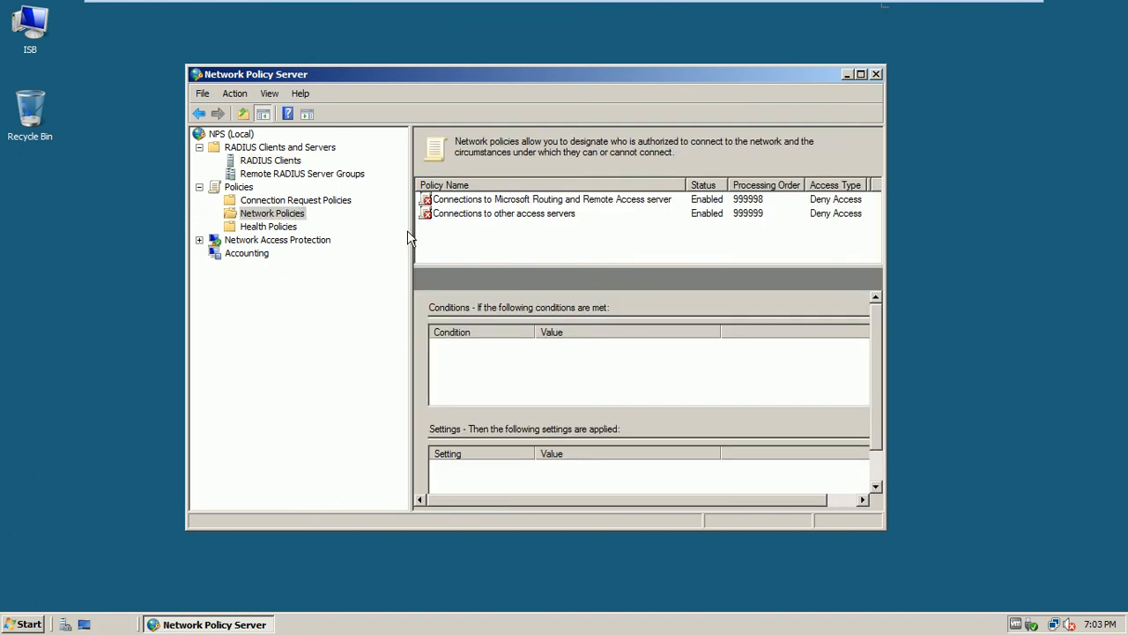
pyautogui.click(21, 628)
pyautogui.moveTo(232, 427)
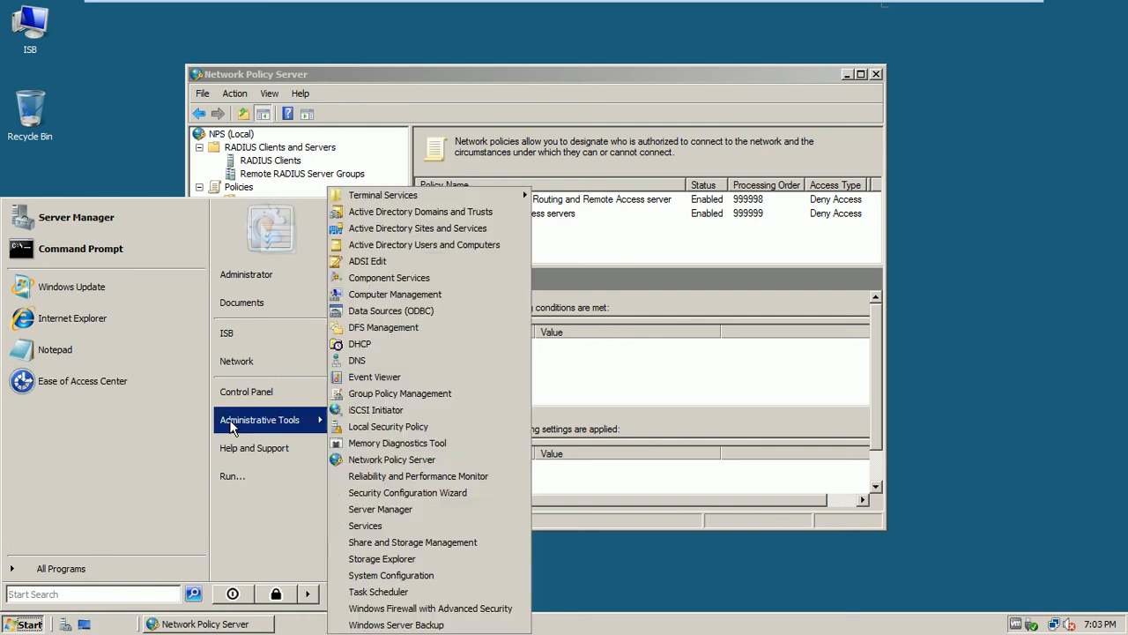
pyautogui.click(456, 251)
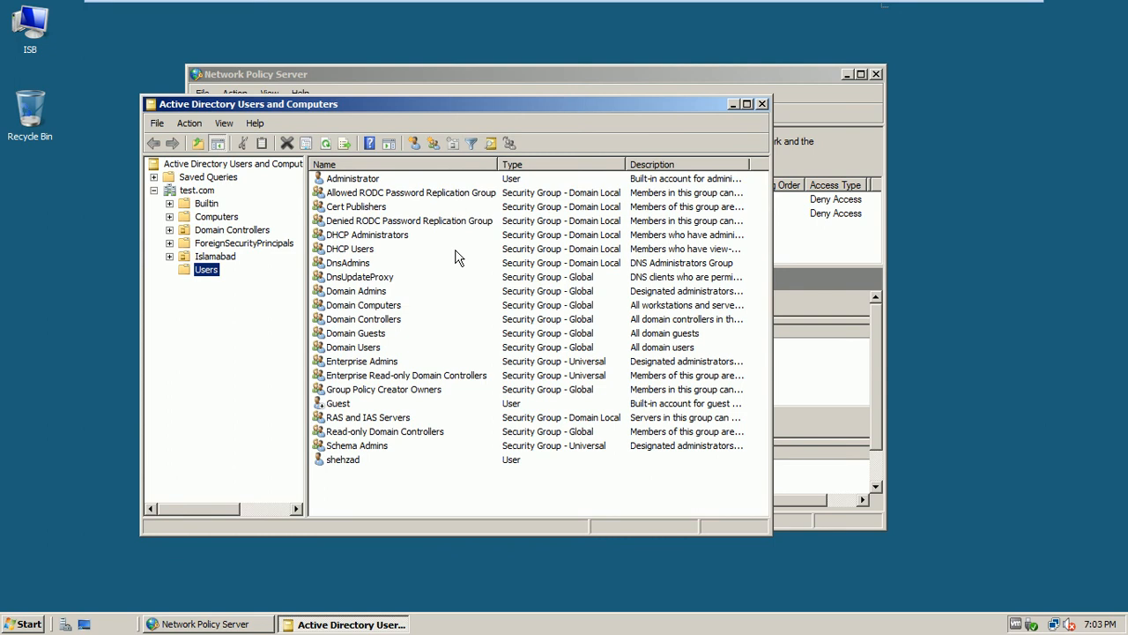
# Set the Administrator account's dial-in permission to Control access through NPS Network Policy and apply it
pyautogui.click(368, 179)
pyautogui.rightClick(374, 178)
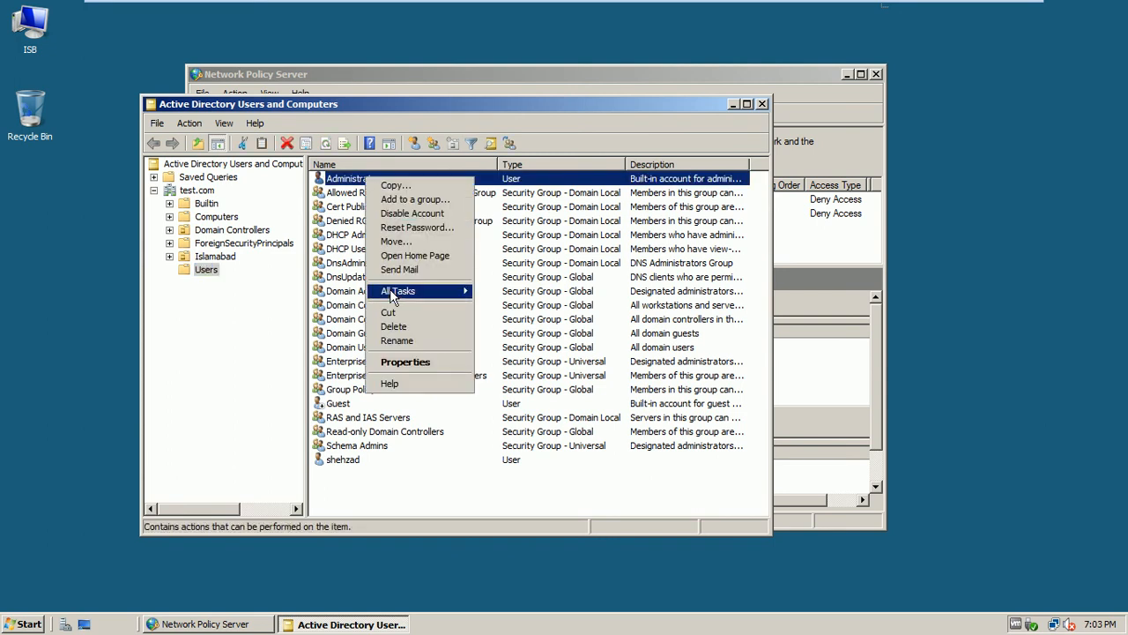
pyautogui.click(415, 362)
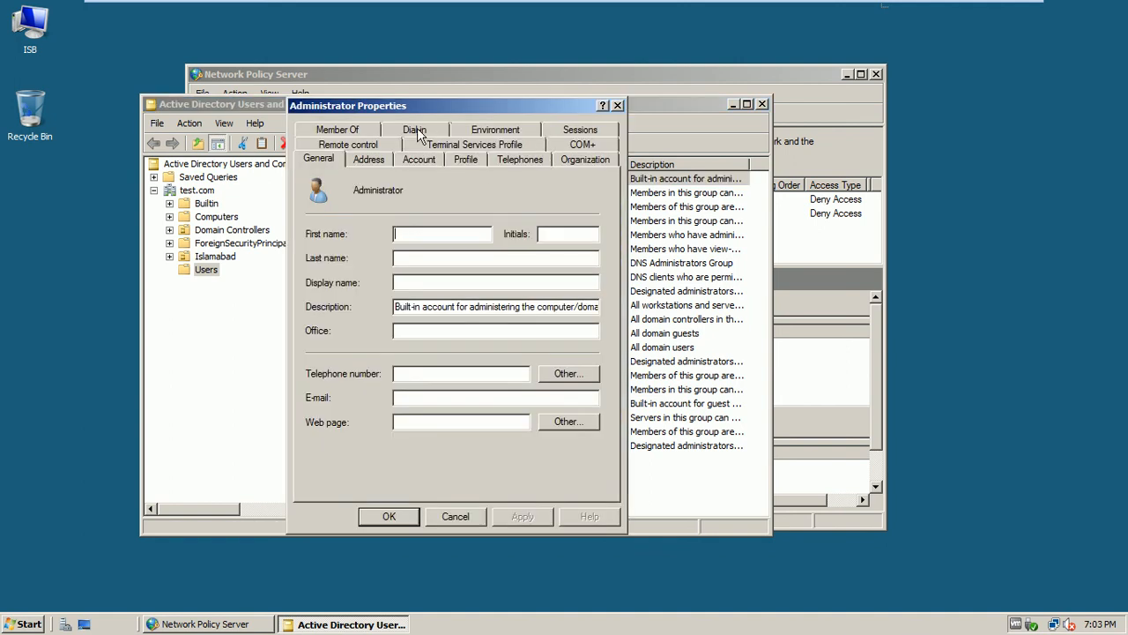
pyautogui.click(415, 129)
pyautogui.moveTo(452, 114); pyautogui.dragTo(568, 49)
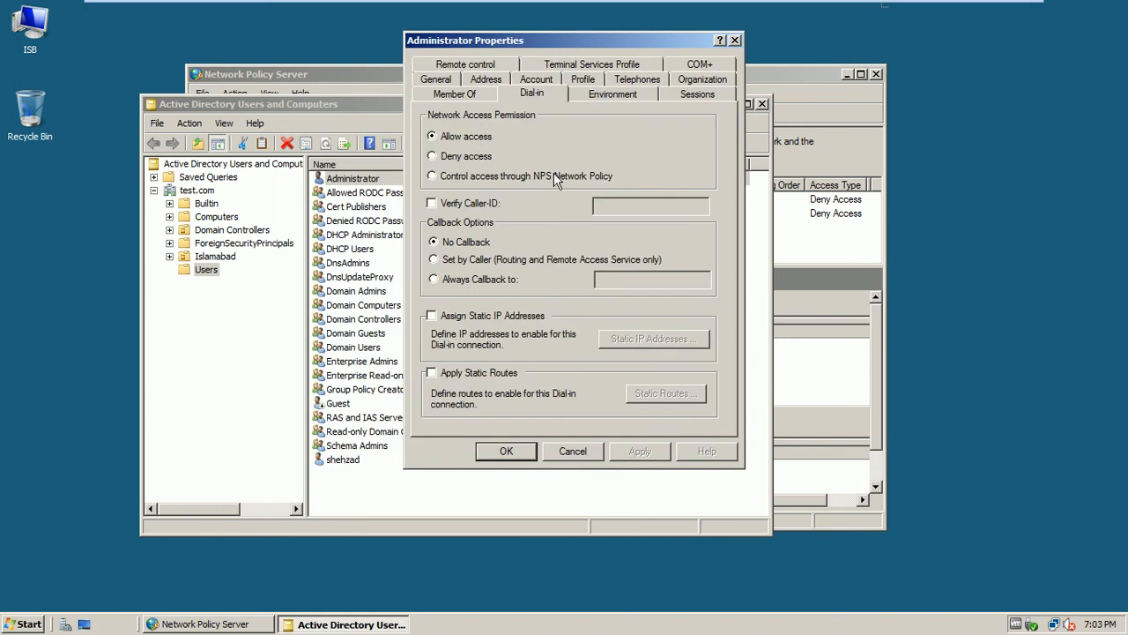
pyautogui.click(436, 178)
pyautogui.click(638, 451)
pyautogui.click(506, 450)
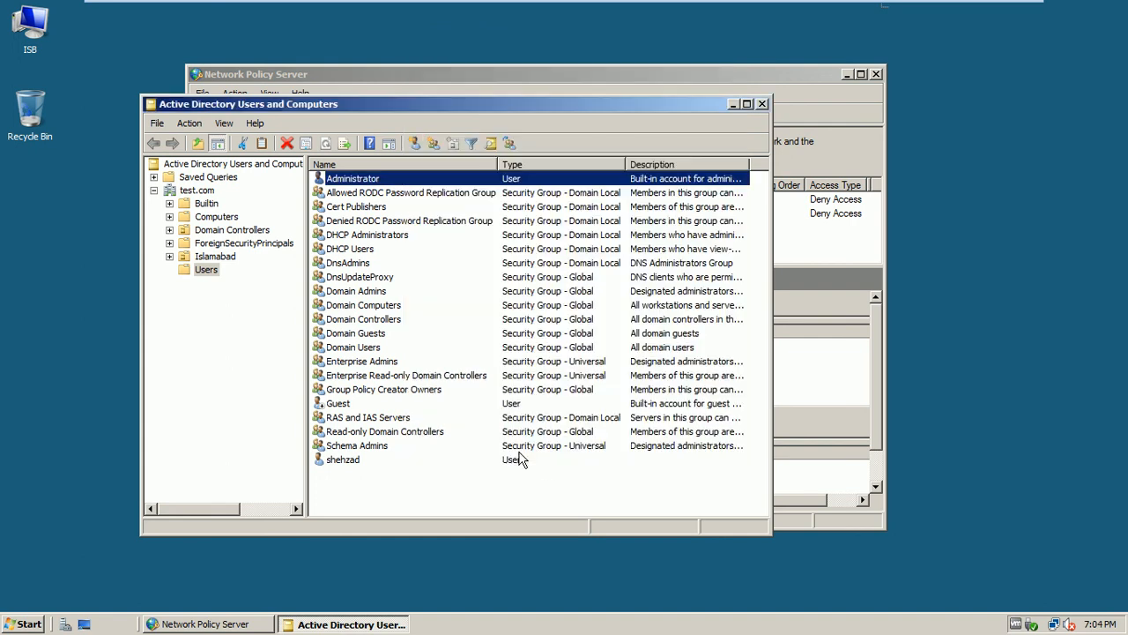
# Close Active Directory Users and Computers and switch to the Windows 7 client VM
pyautogui.click(763, 104)
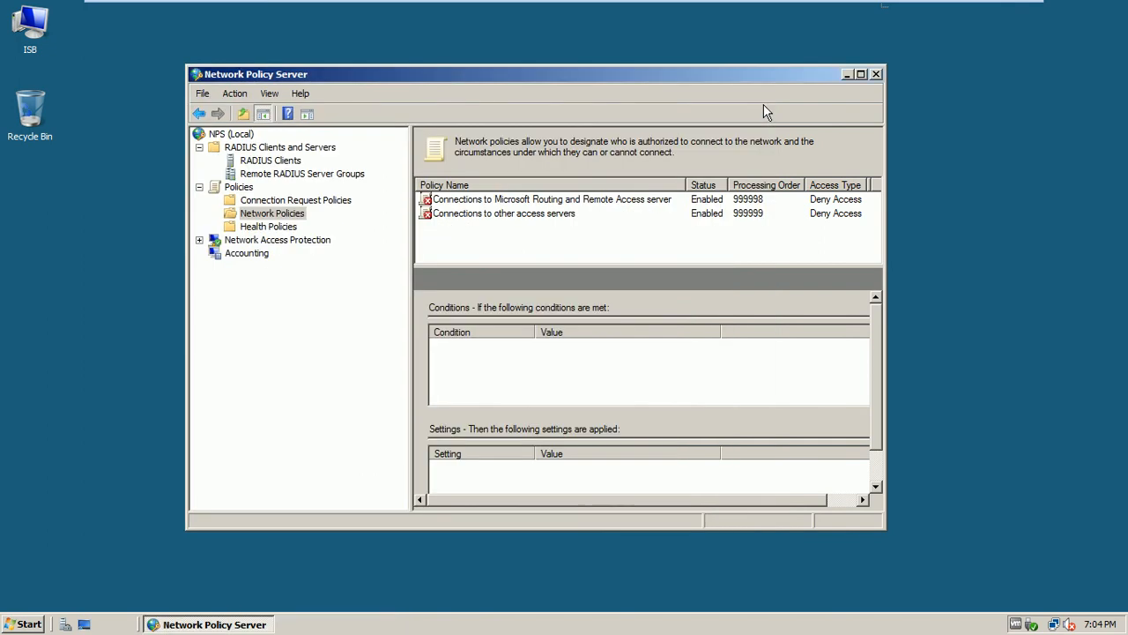
pyautogui.moveTo(820, 4)
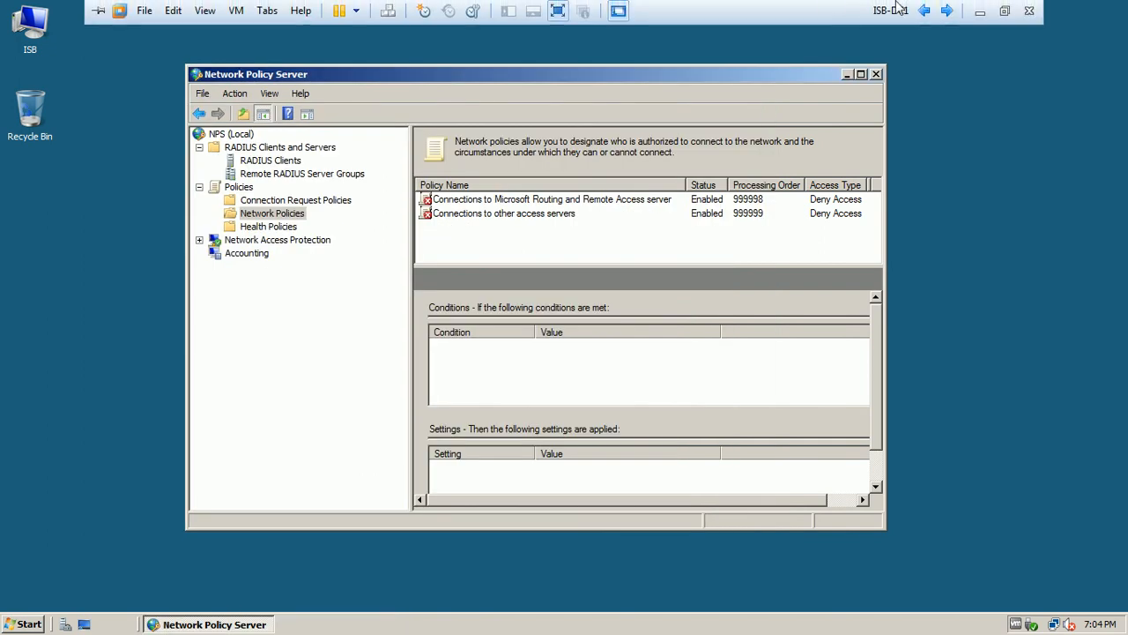
pyautogui.click(947, 11)
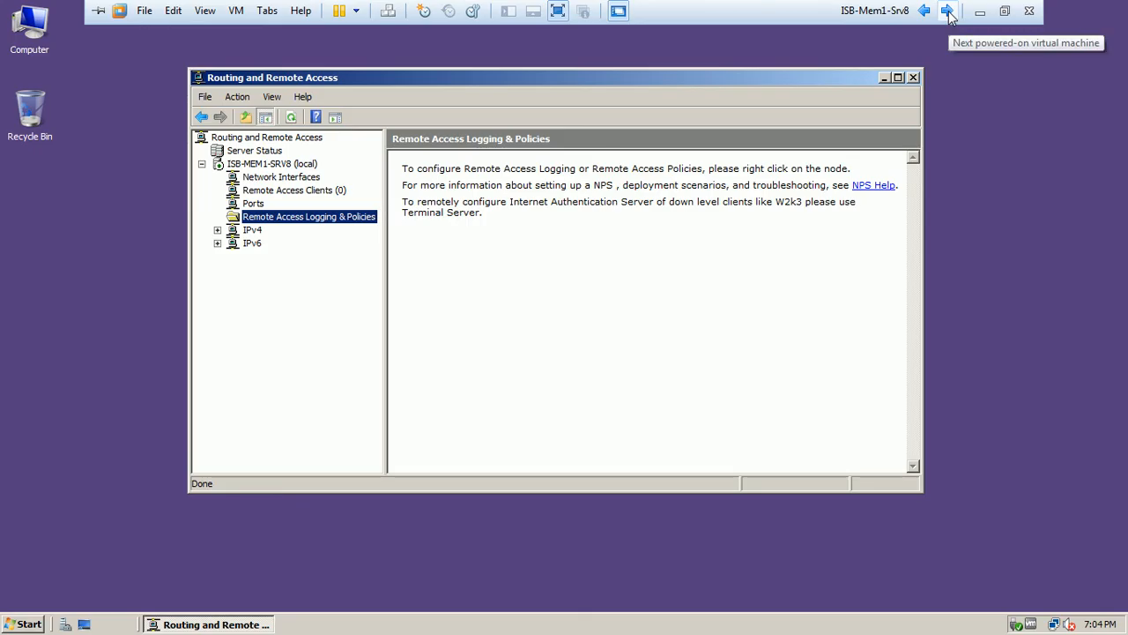
pyautogui.click(948, 12)
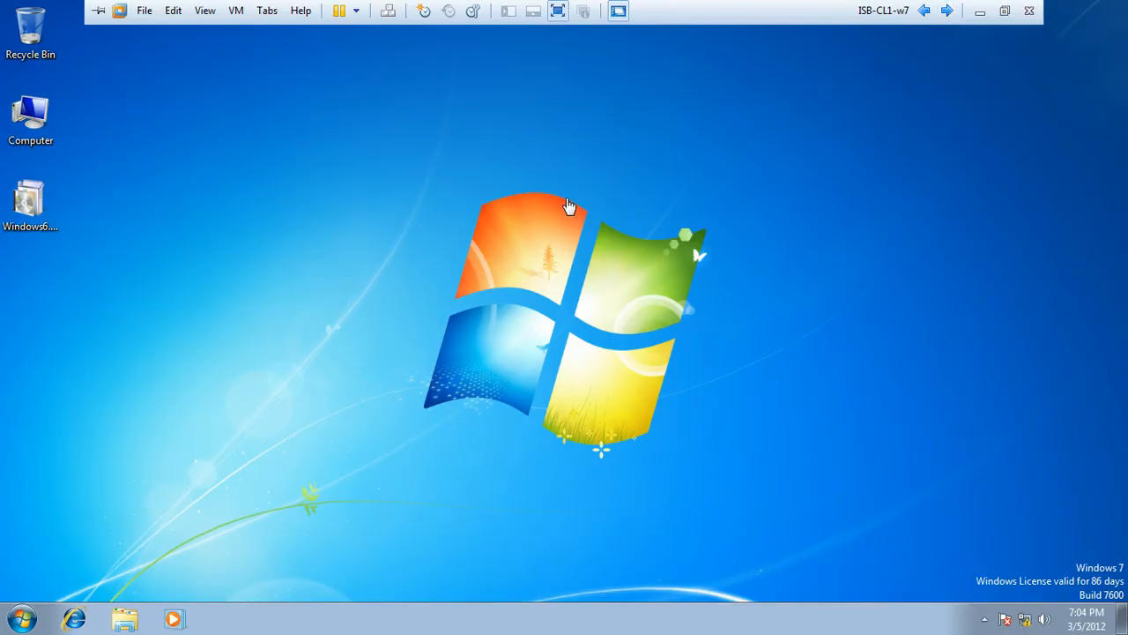
pyautogui.rightClick(519, 201)
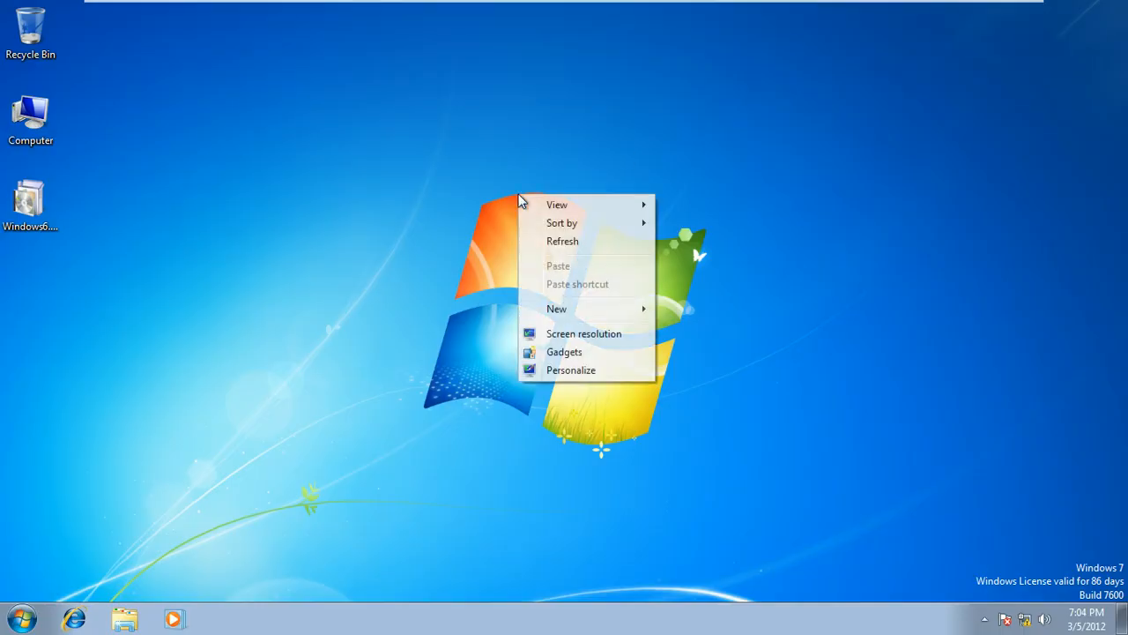
pyautogui.click(552, 241)
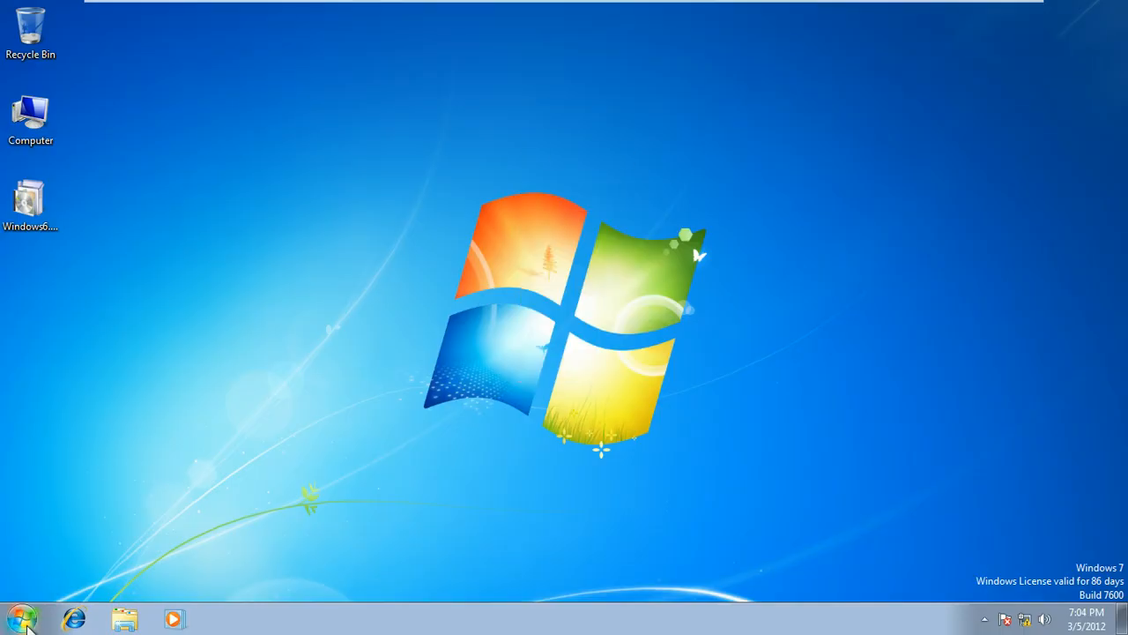
# Open the Network Connections list from the Network and Sharing Center
pyautogui.click(23, 619)
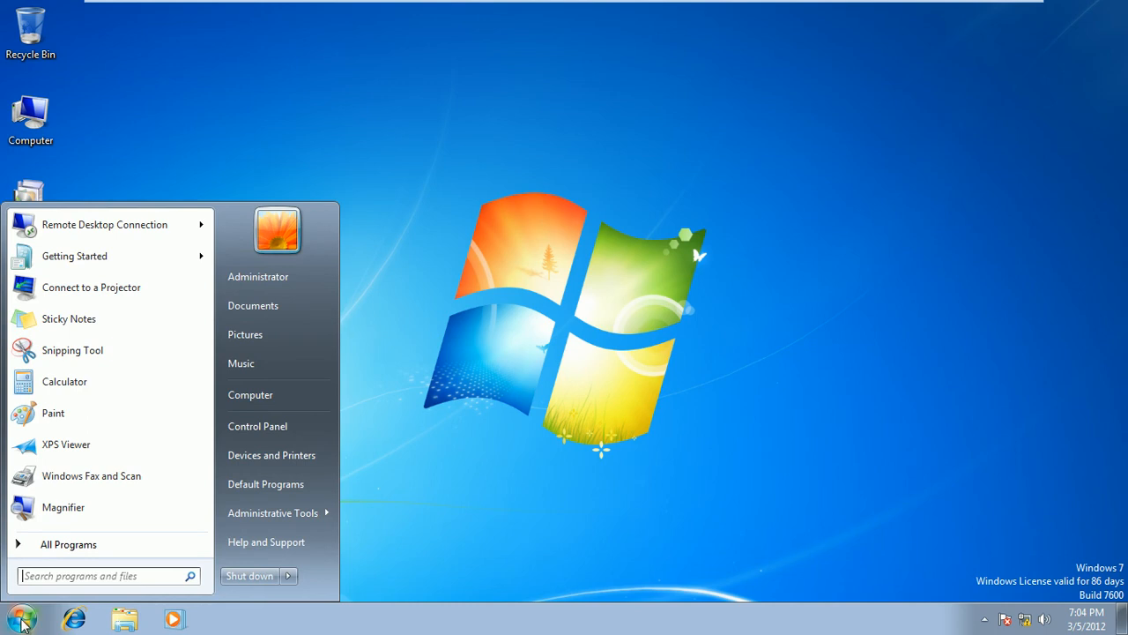
pyautogui.rightClick(246, 429)
pyautogui.click(455, 349)
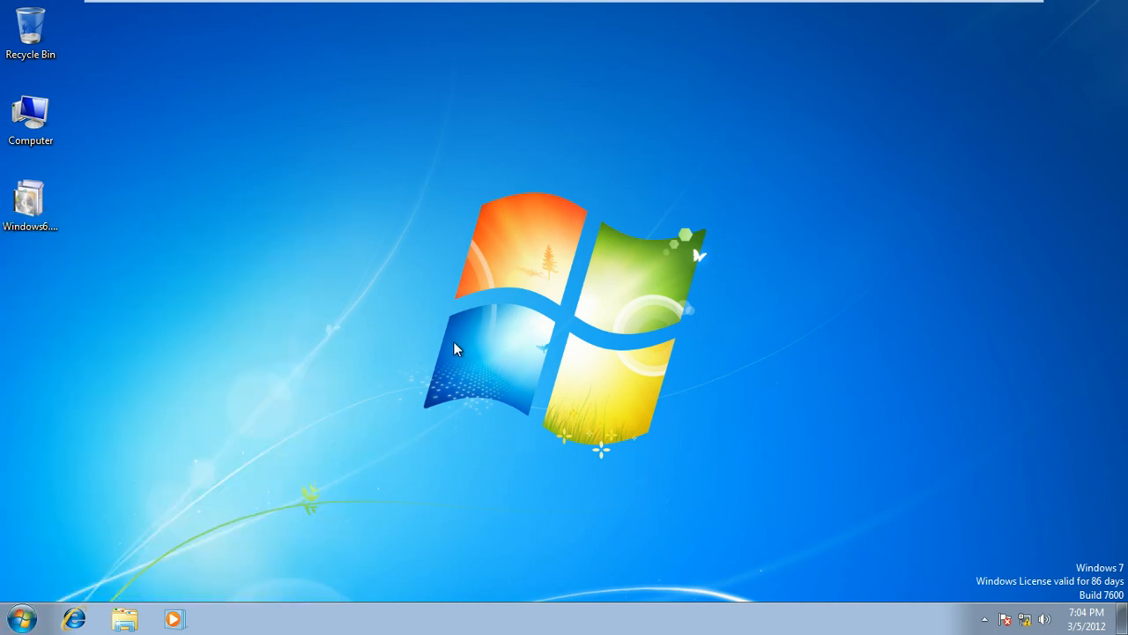
pyautogui.click(1027, 620)
pyautogui.click(1020, 588)
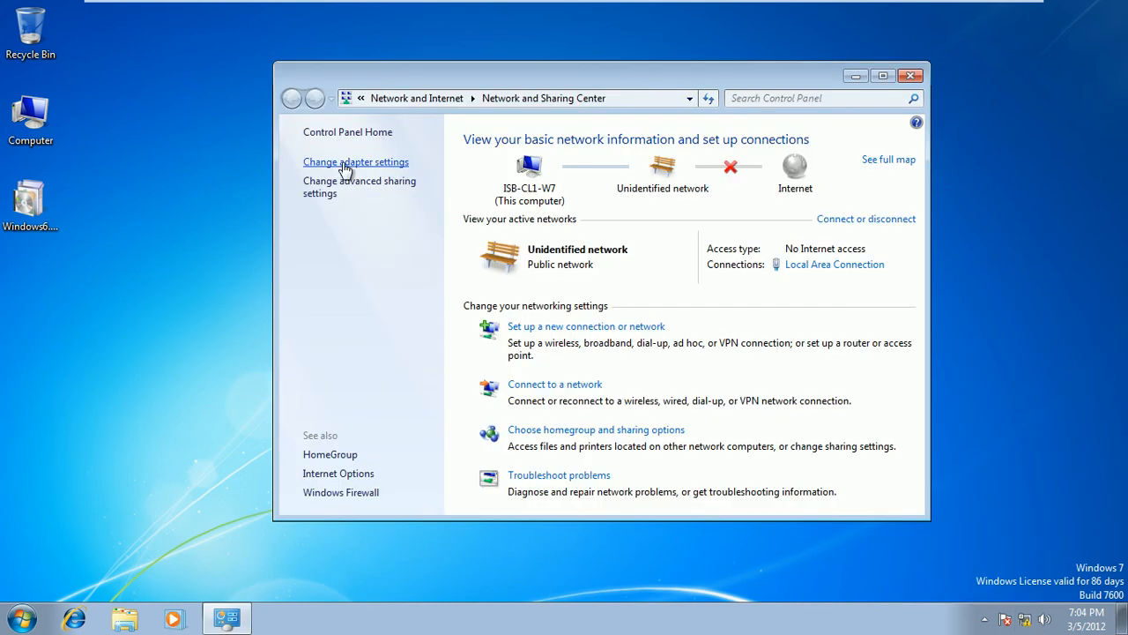
pyautogui.click(344, 164)
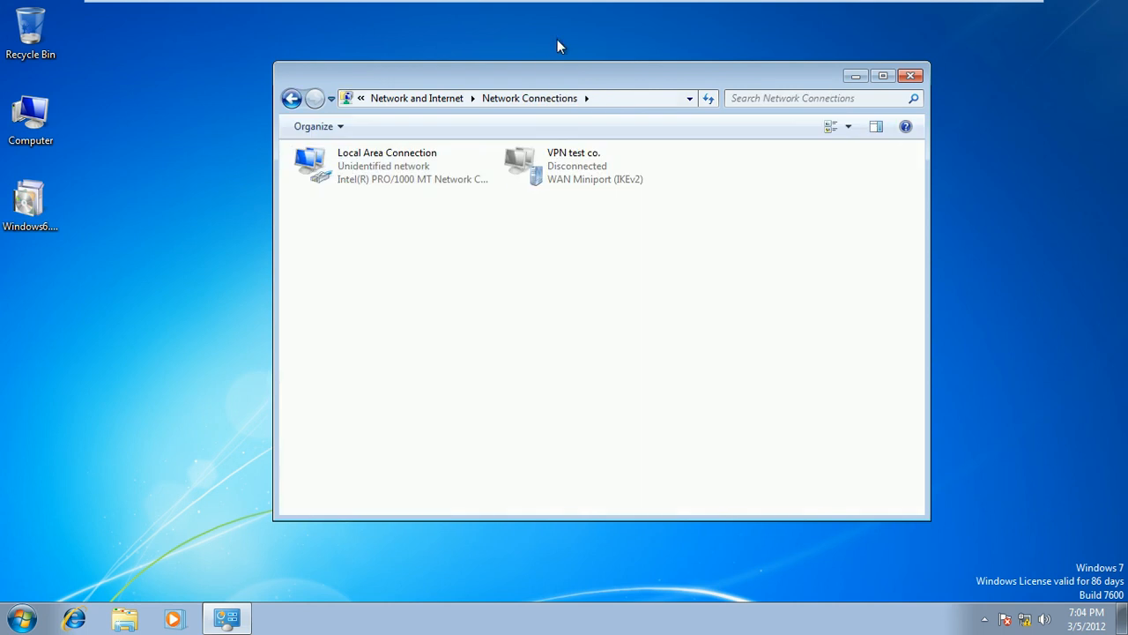
pyautogui.moveTo(547, 76); pyautogui.dragTo(502, 120)
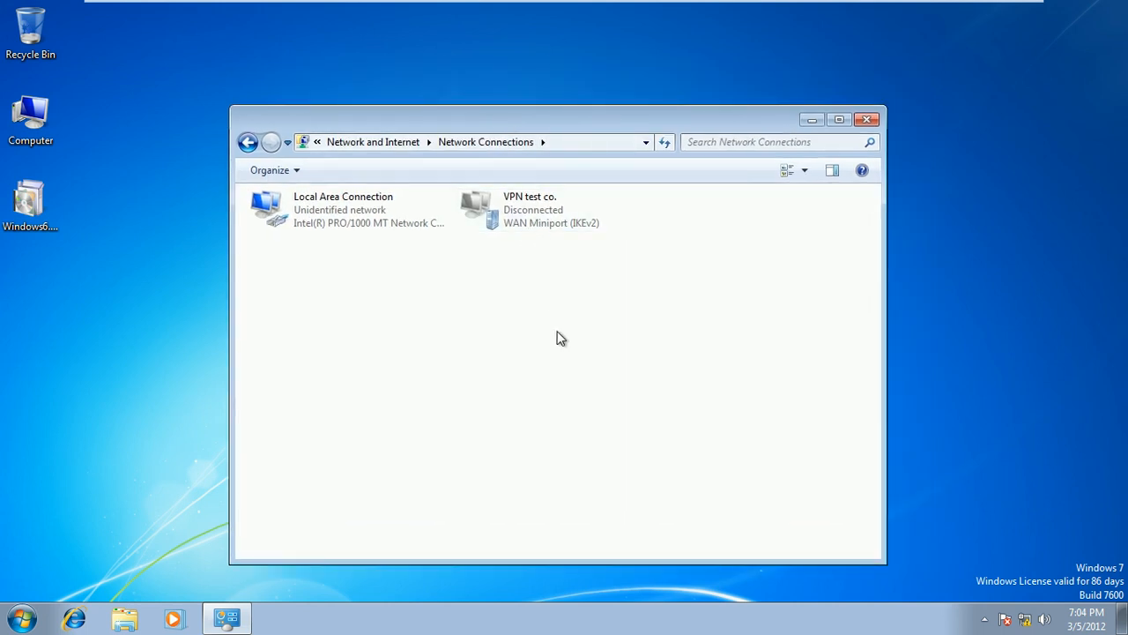
# Try connecting VPN test co. and dismiss the resulting Error 812
pyautogui.doubleClick(538, 199)
pyautogui.moveTo(554, 167); pyautogui.dragTo(641, 185)
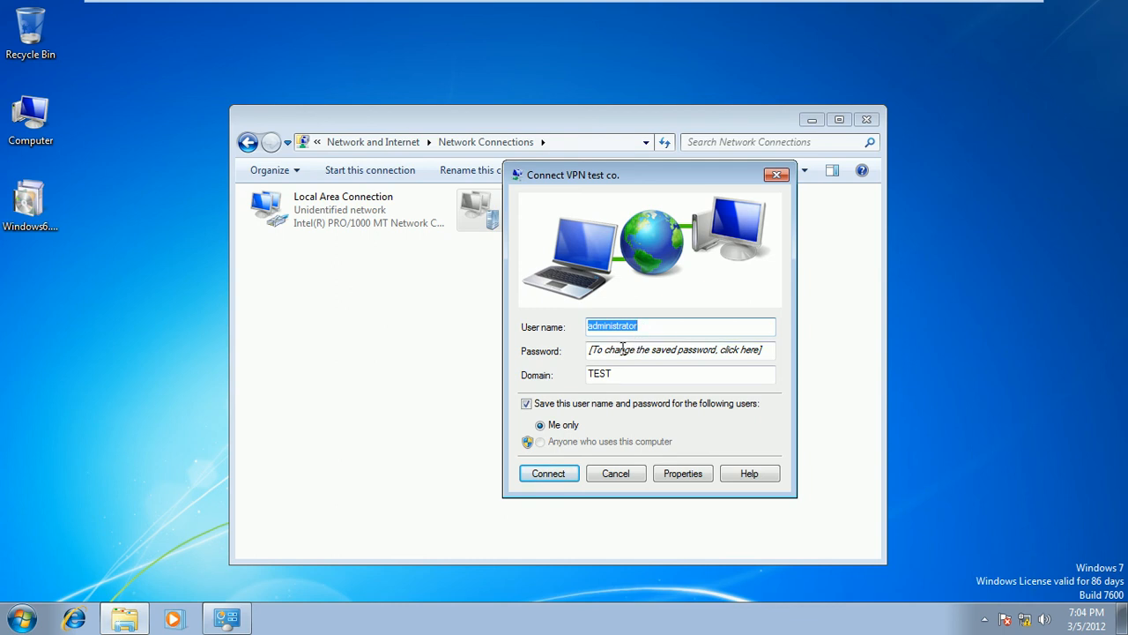
pyautogui.click(553, 475)
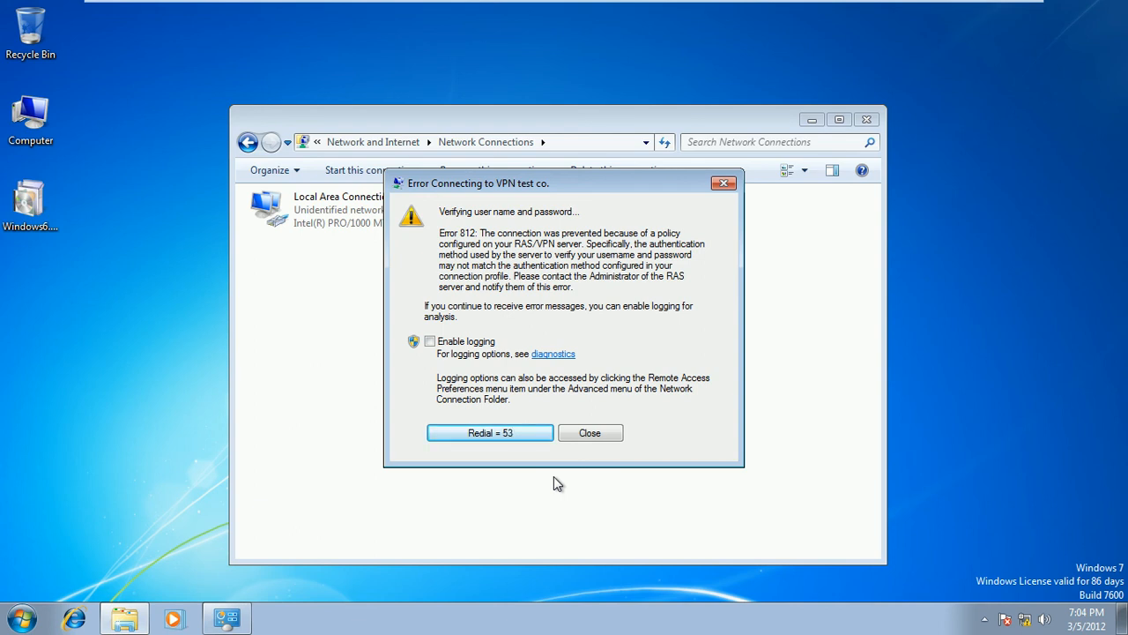
pyautogui.click(590, 433)
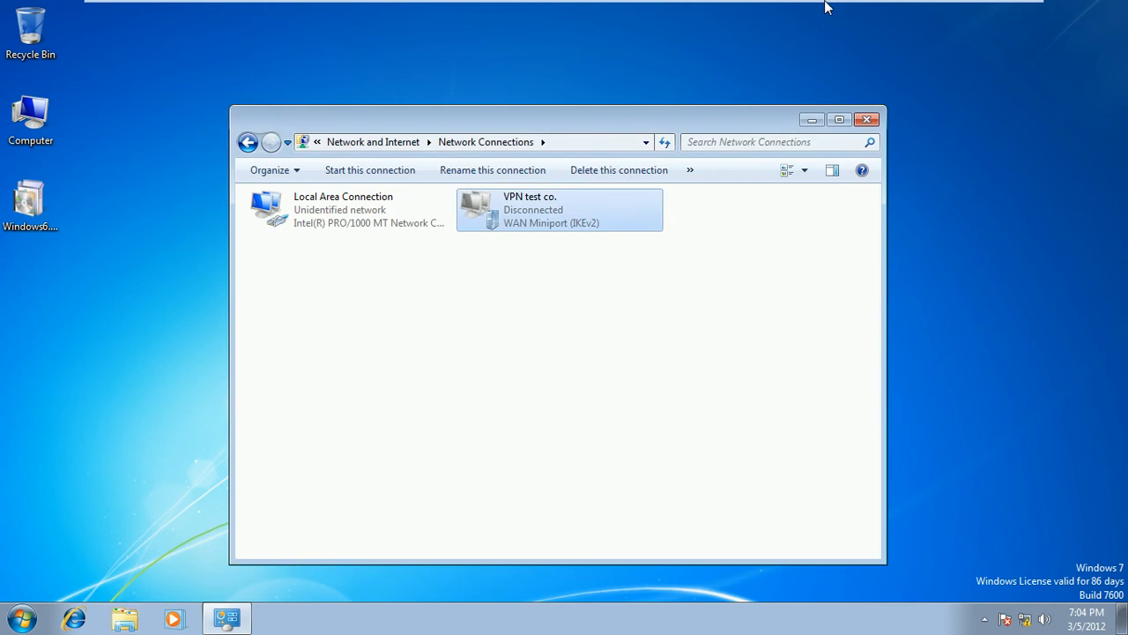
# Switch to the ISB-DC1 VM and show the NPS Network Policies list with both Deny Access policies
pyautogui.moveTo(846, 7)
pyautogui.click(922, 11)
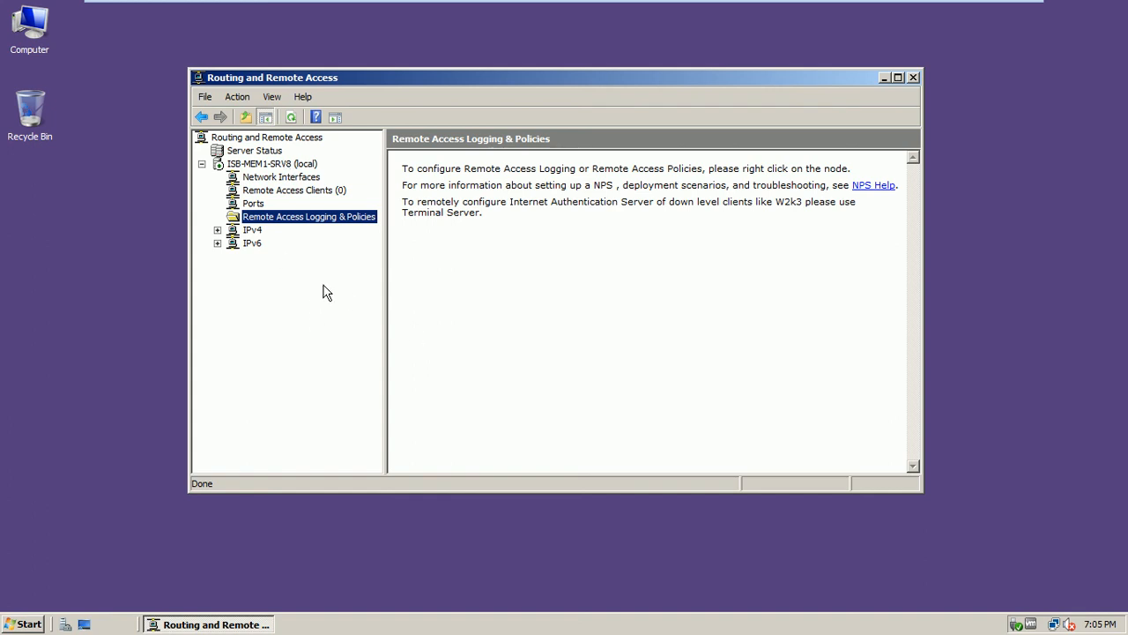
pyautogui.moveTo(878, 7)
pyautogui.click(923, 11)
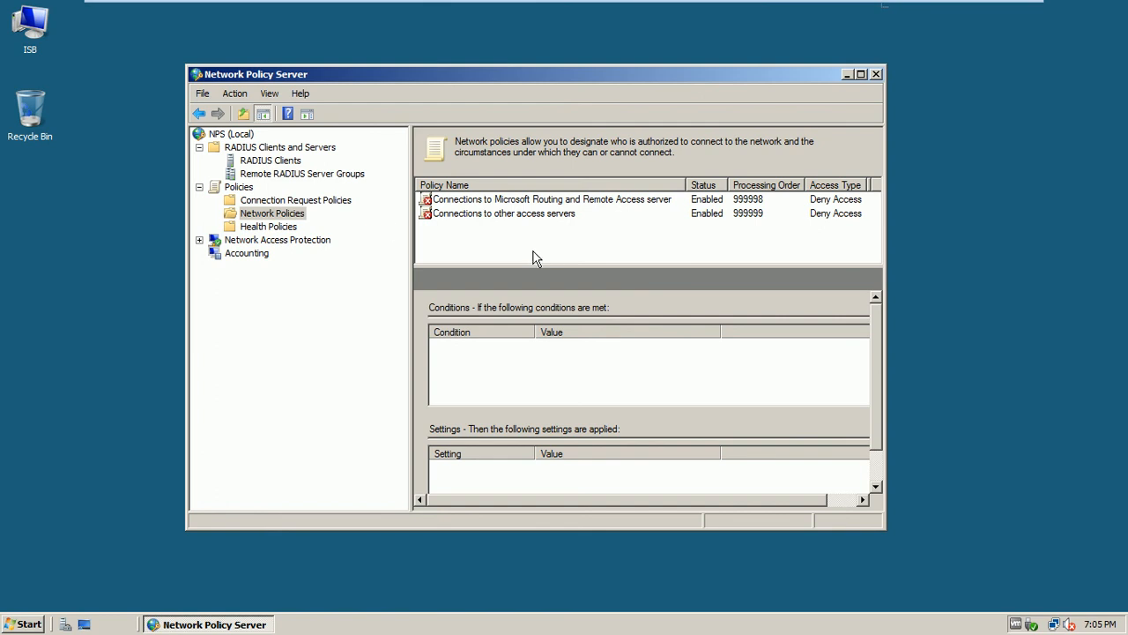
pyautogui.click(291, 217)
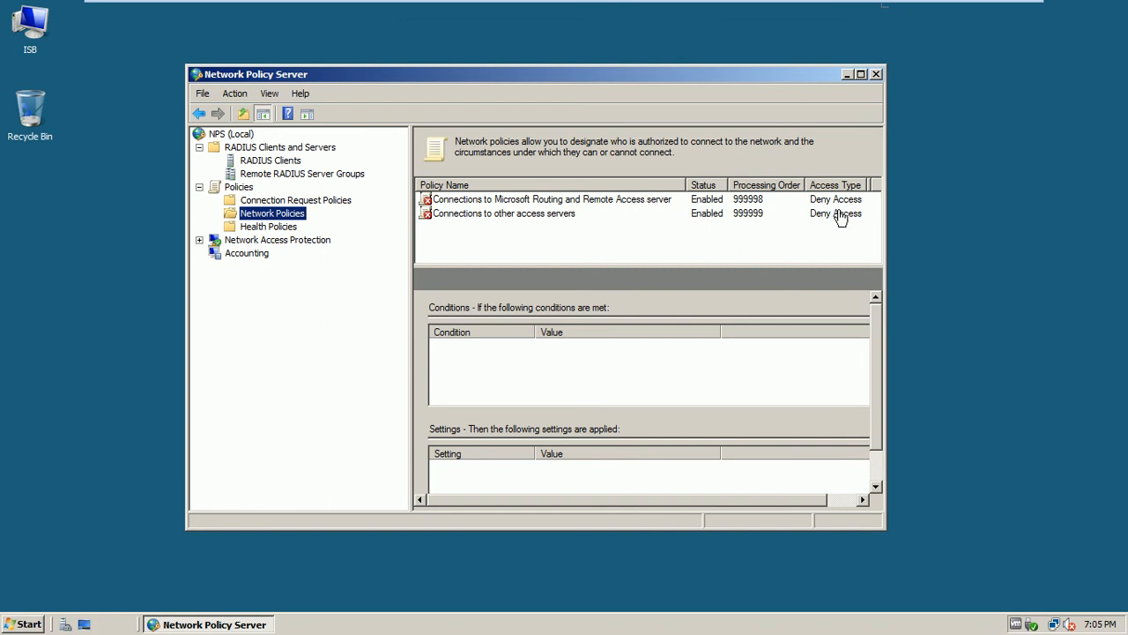
# Create a new network policy 'Remote Connection Users' of type Remote Access Server (VPN-Dial up)
pyautogui.rightClick(300, 220)
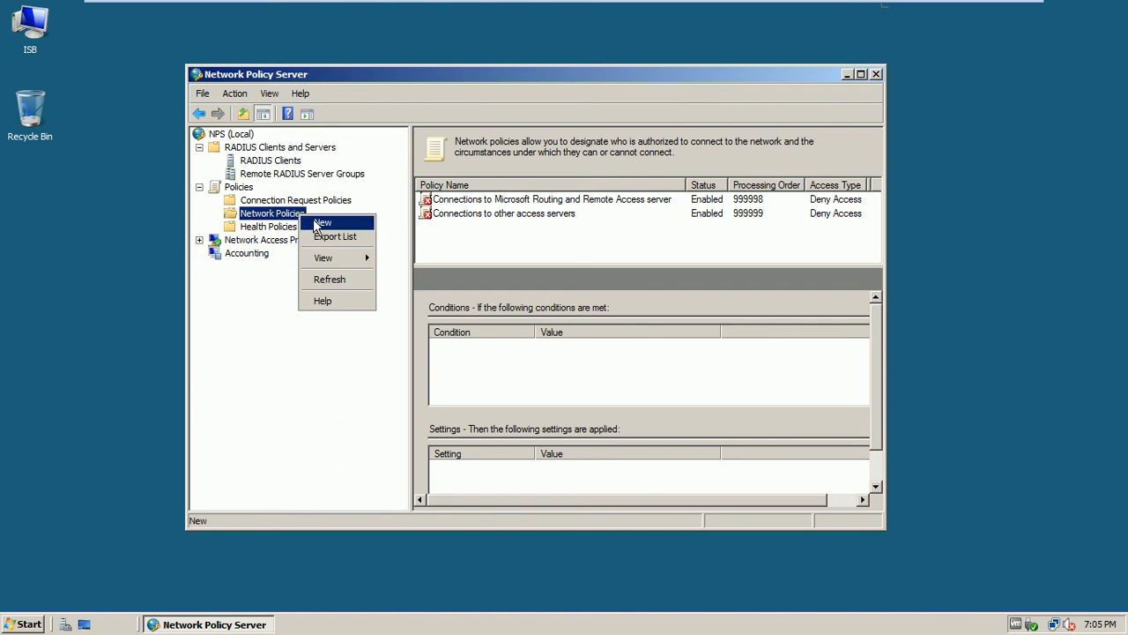
pyautogui.click(317, 224)
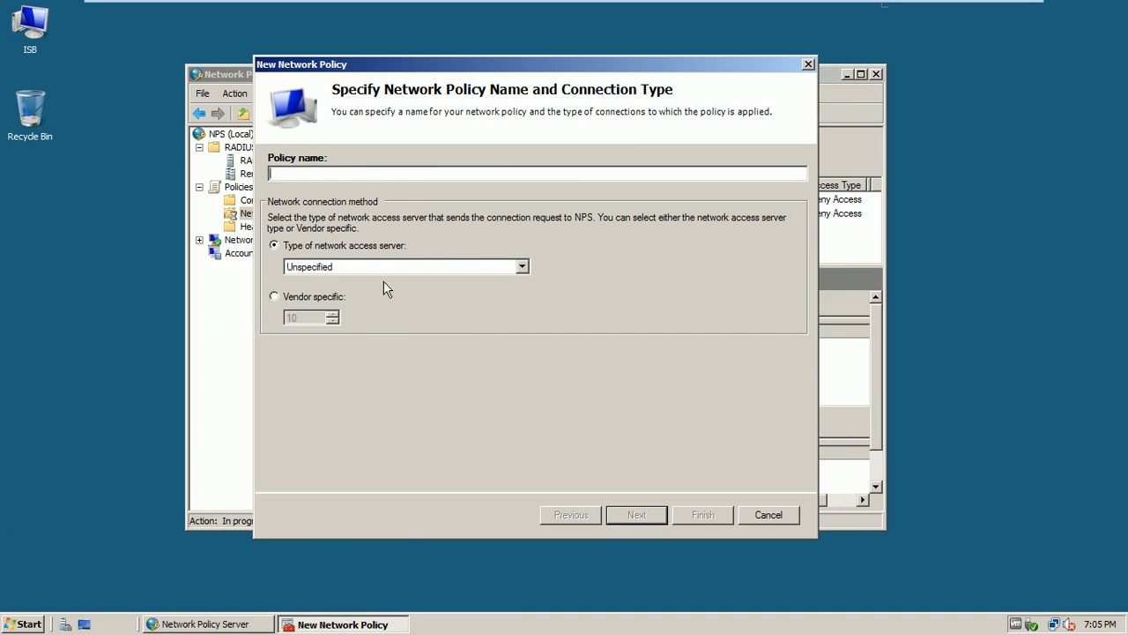
pyautogui.click(523, 268)
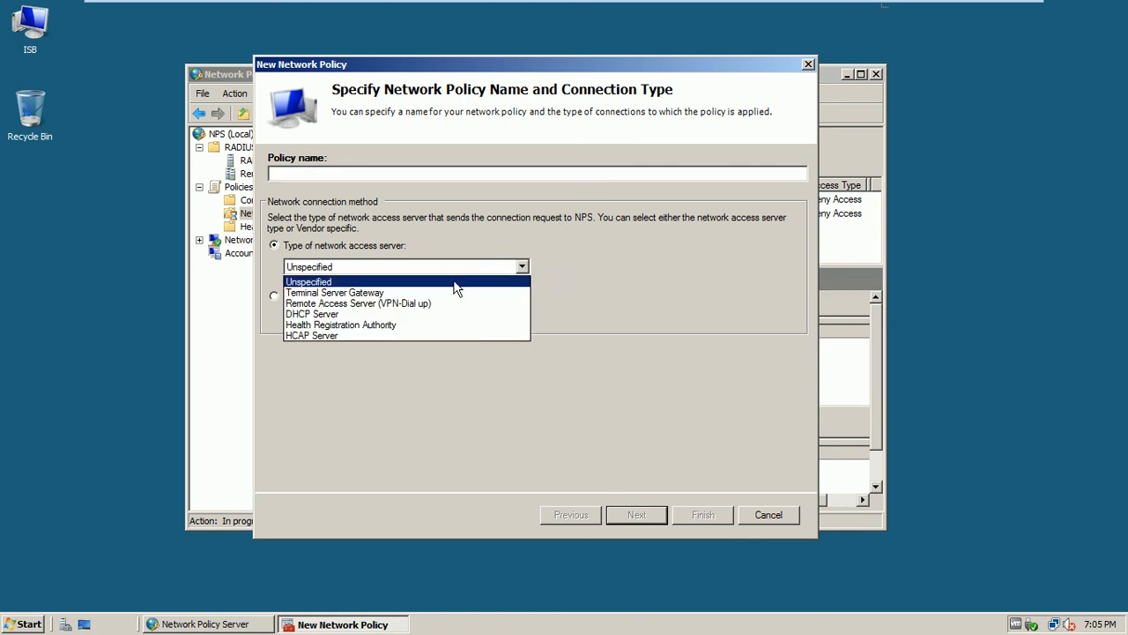
pyautogui.click(589, 202)
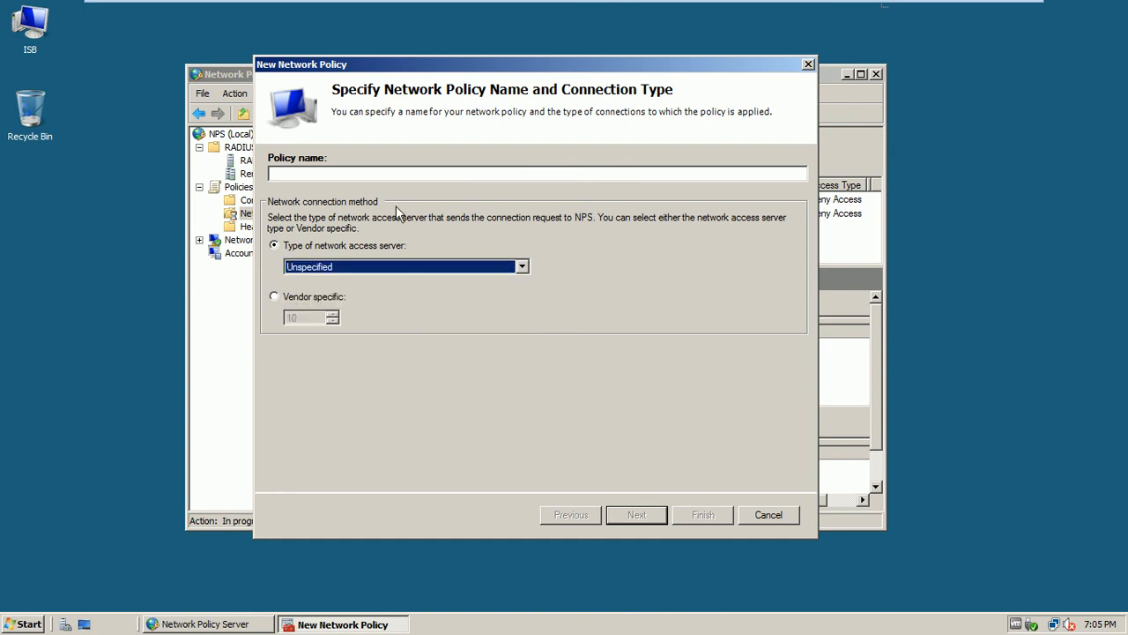
pyautogui.click(359, 179)
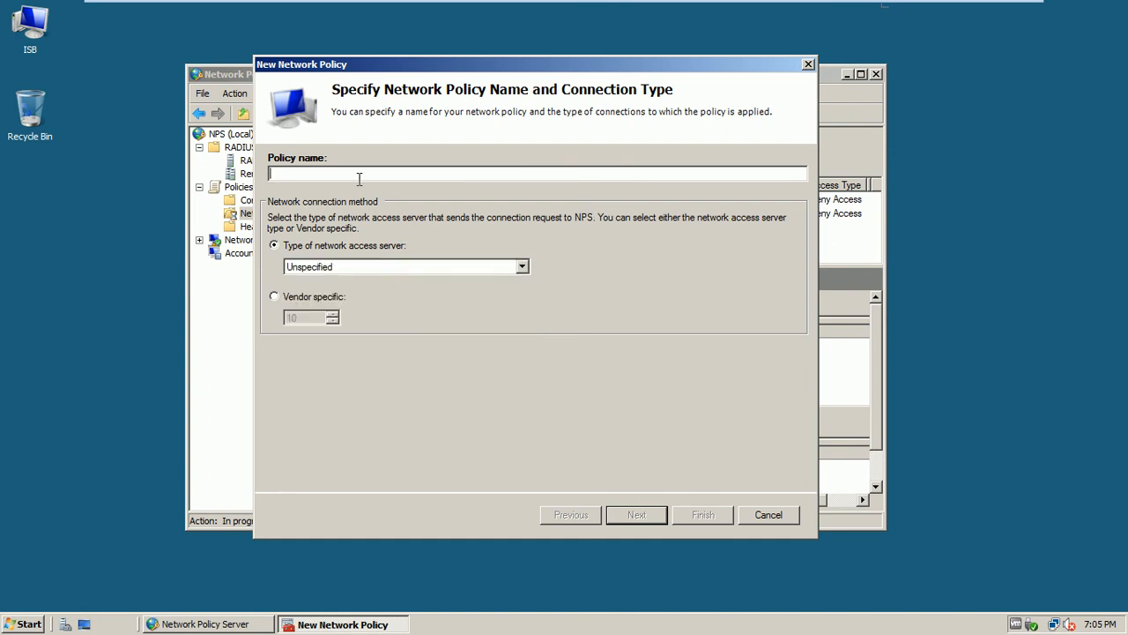
pyautogui.write('Remote Connection Users')
pyautogui.click(354, 264)
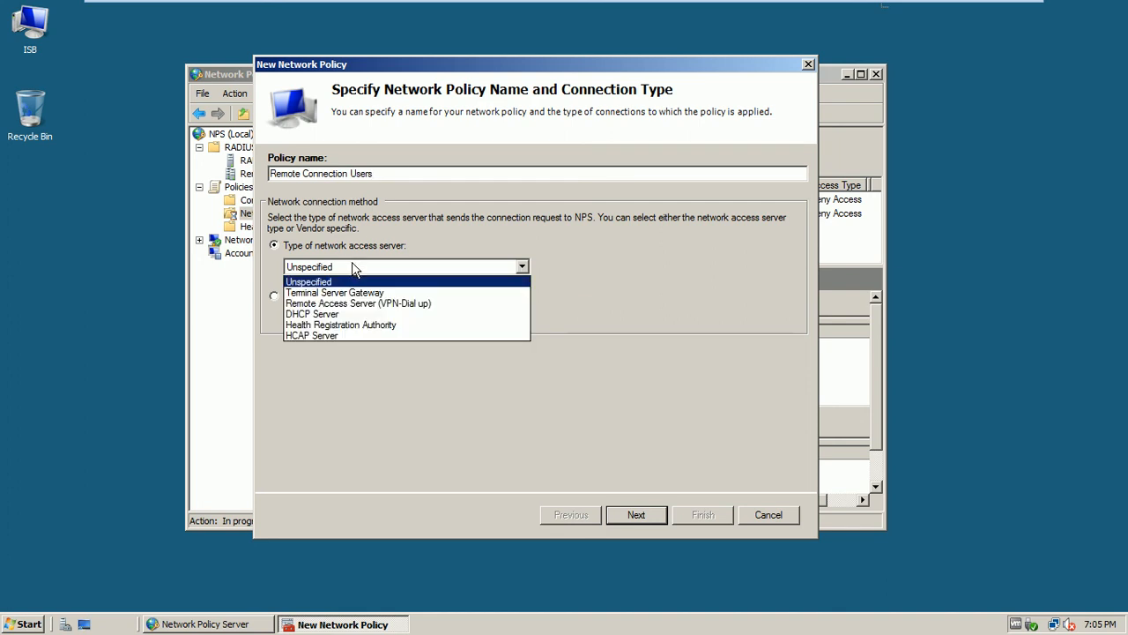
pyautogui.click(378, 303)
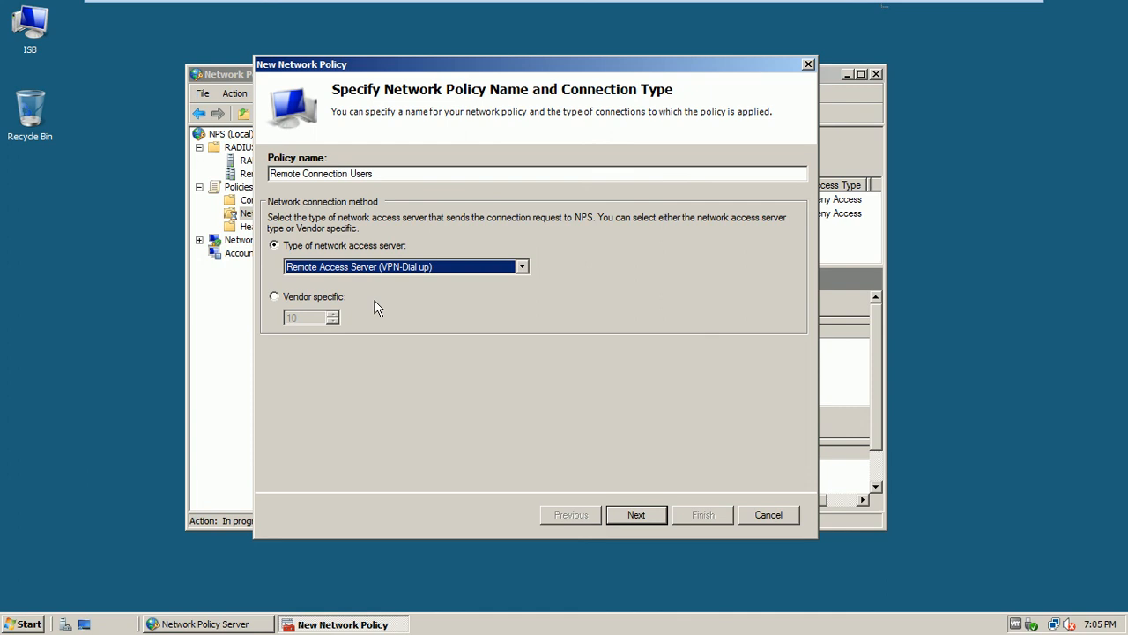
pyautogui.click(636, 522)
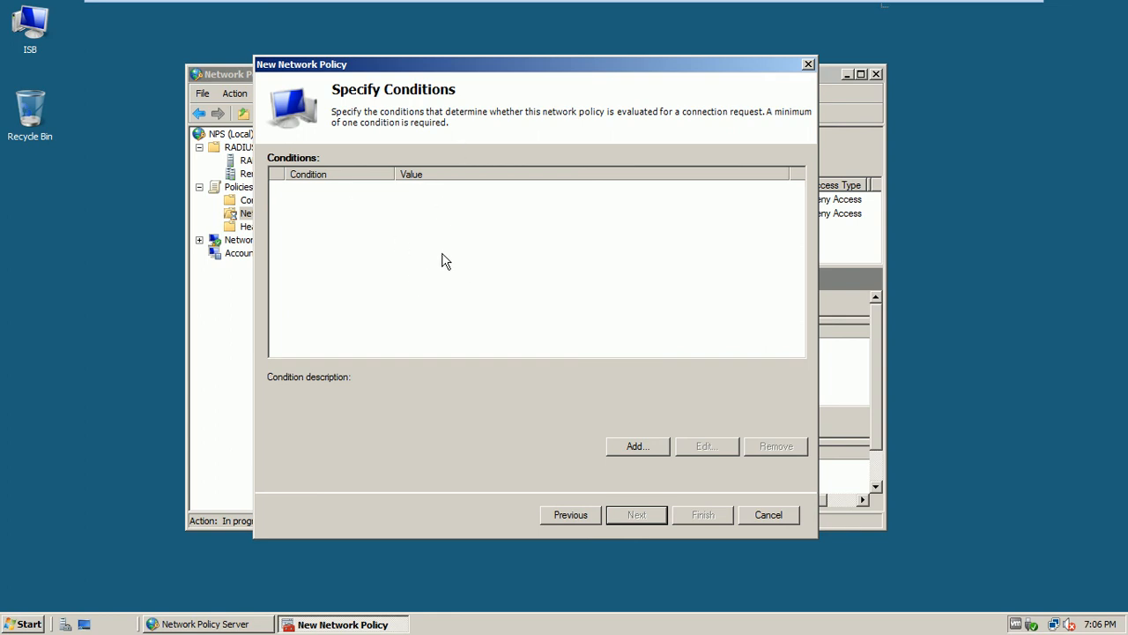
# Browse the available policy conditions, looking at Day and Time Restrictions
pyautogui.click(622, 449)
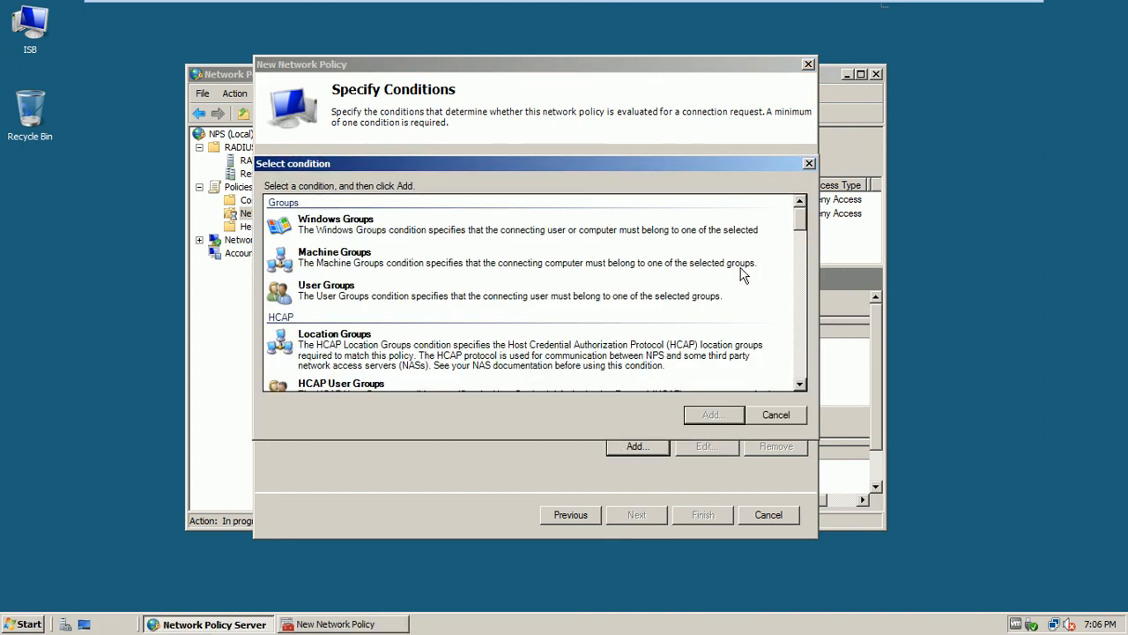
pyautogui.moveTo(802, 222); pyautogui.dragTo(803, 238)
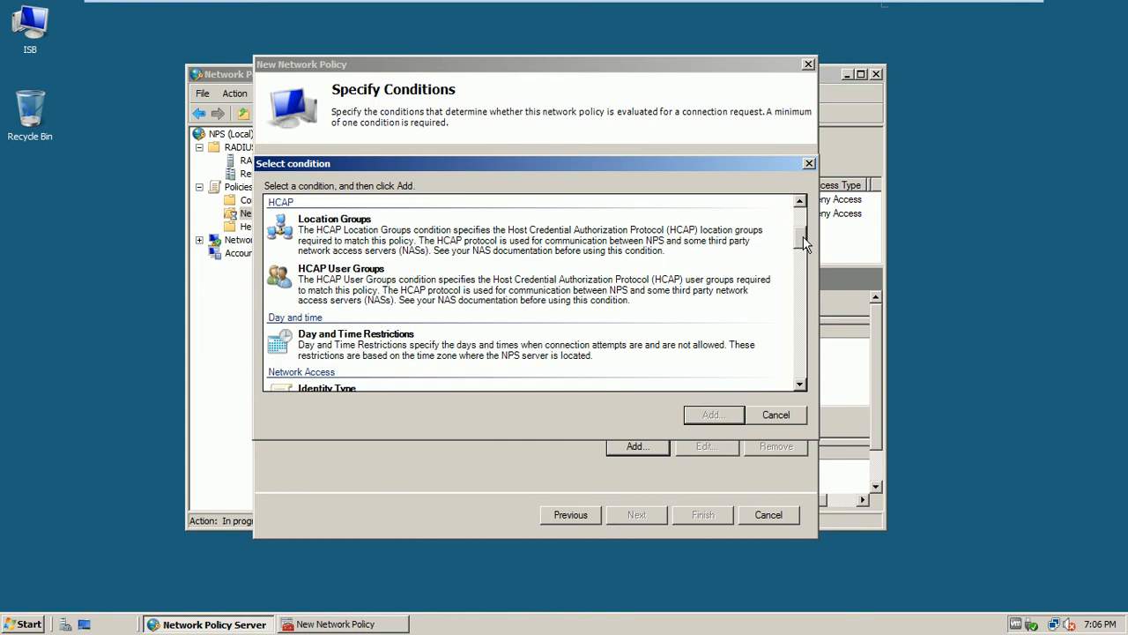
pyautogui.click(359, 357)
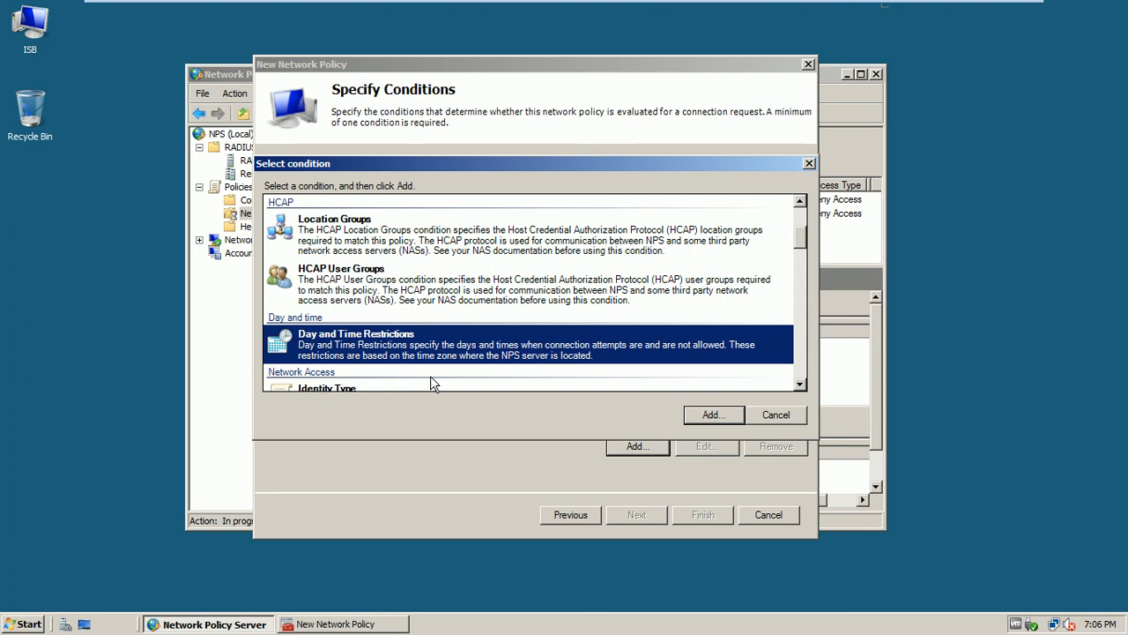
pyautogui.click(941, 64)
pyautogui.moveTo(804, 244); pyautogui.dragTo(761, 218)
# Add a Windows Groups condition for TEST\Domain Admins and continue to access permissions
pyautogui.click(388, 234)
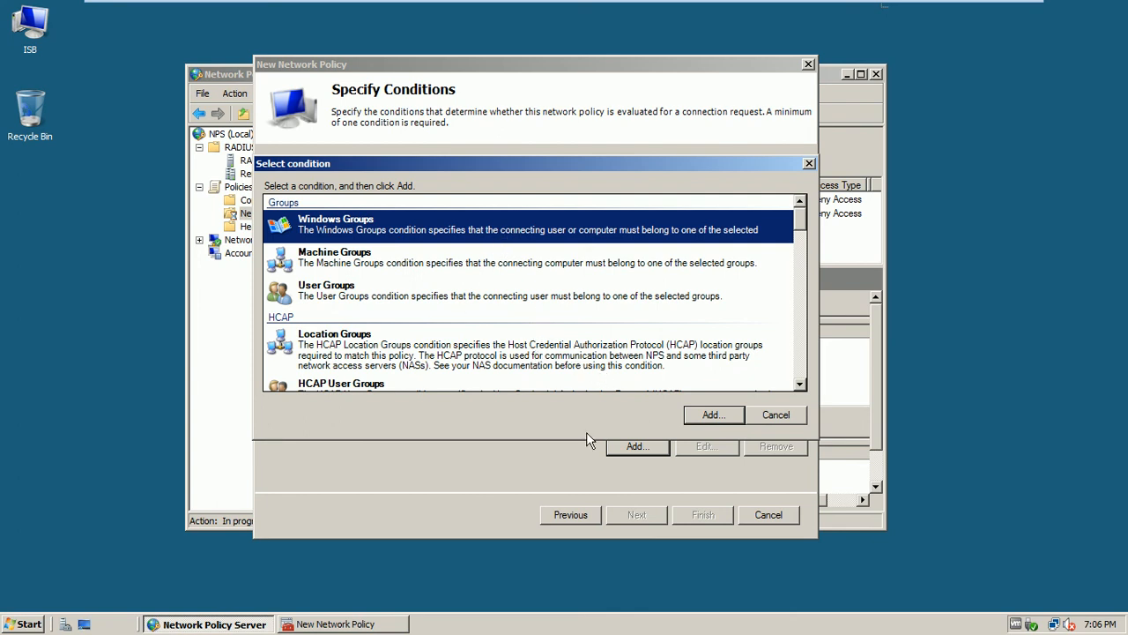
pyautogui.click(701, 422)
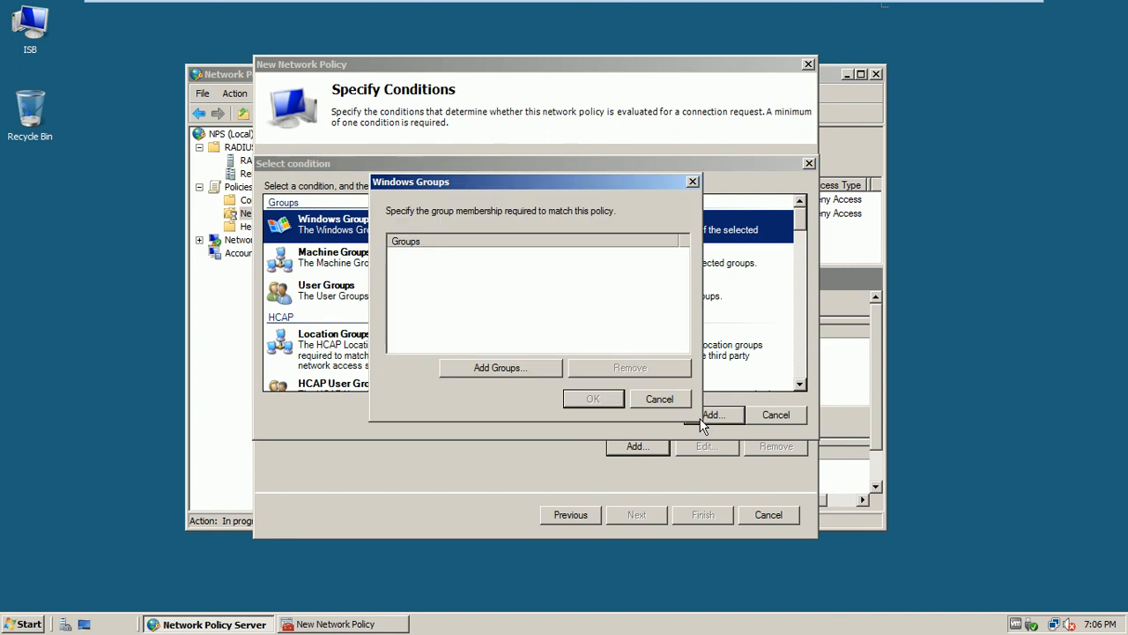
pyautogui.click(499, 366)
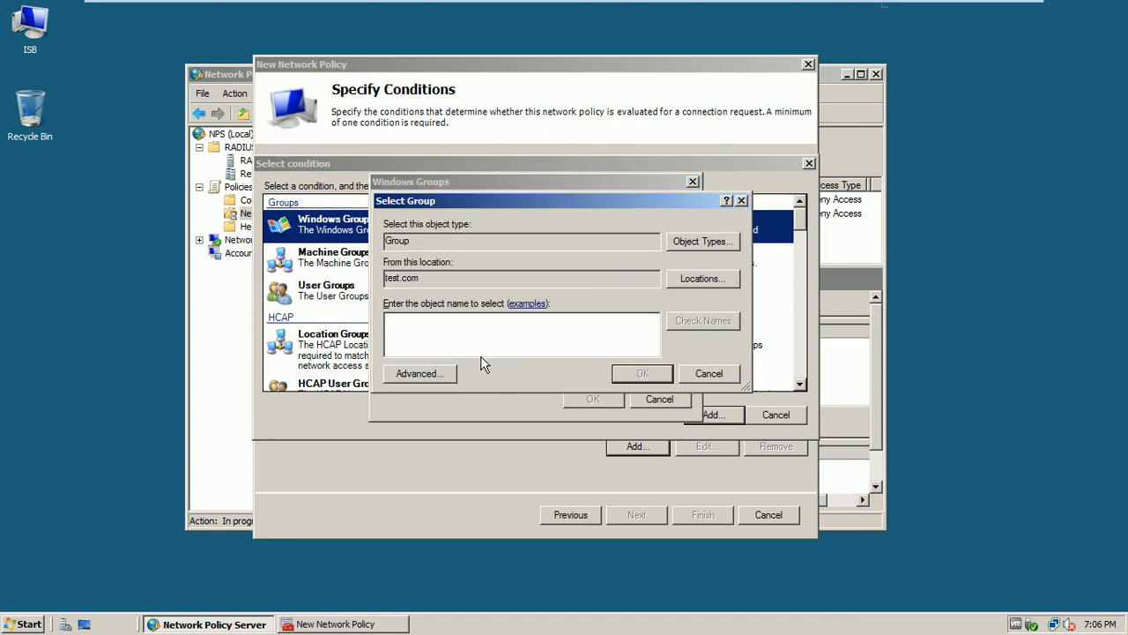
pyautogui.write('domain ad')
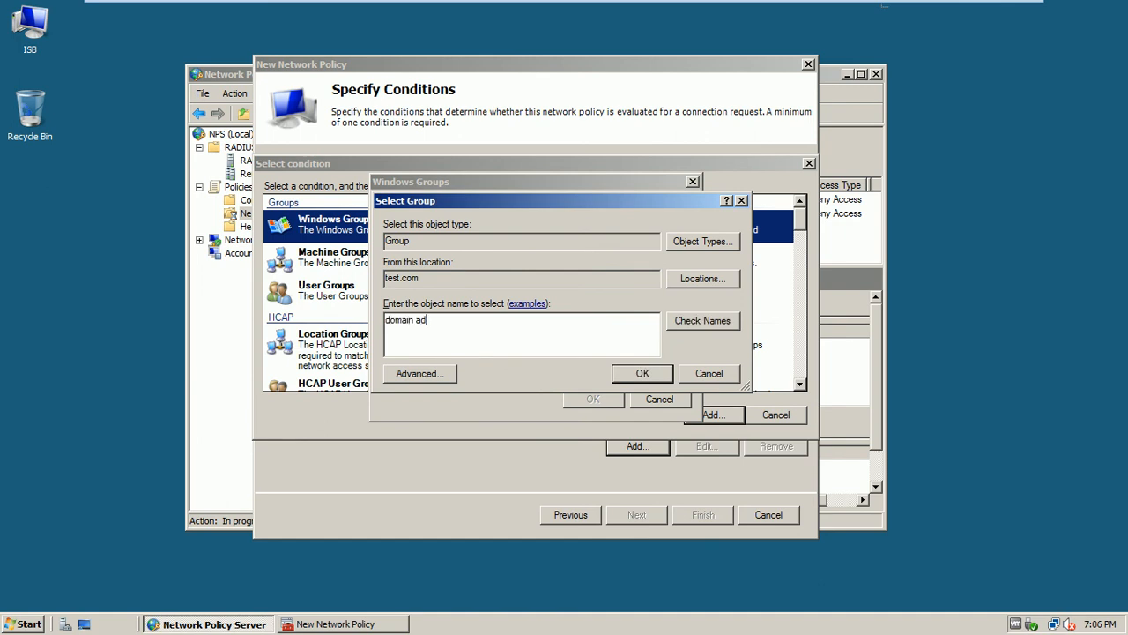
pyautogui.click(686, 321)
pyautogui.click(623, 374)
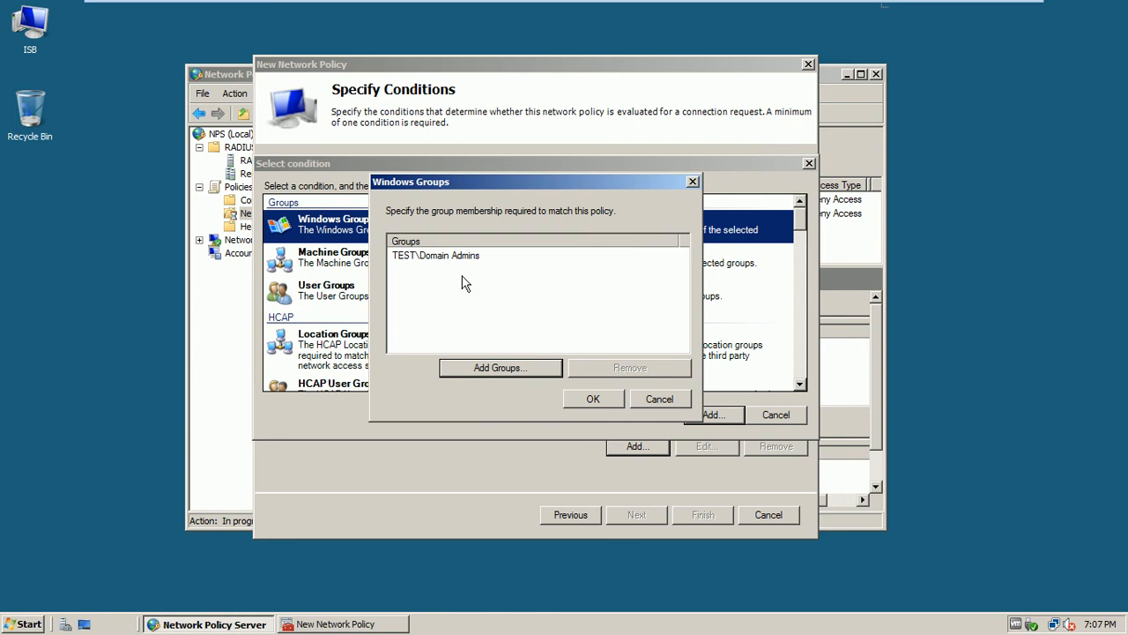
pyautogui.click(426, 258)
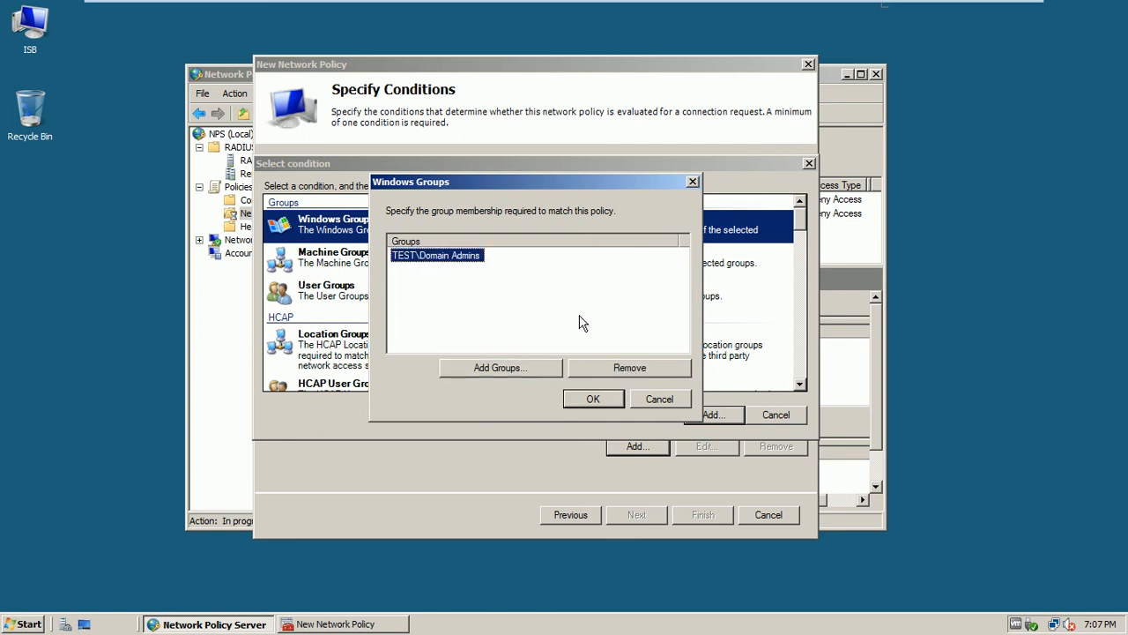
pyautogui.click(590, 400)
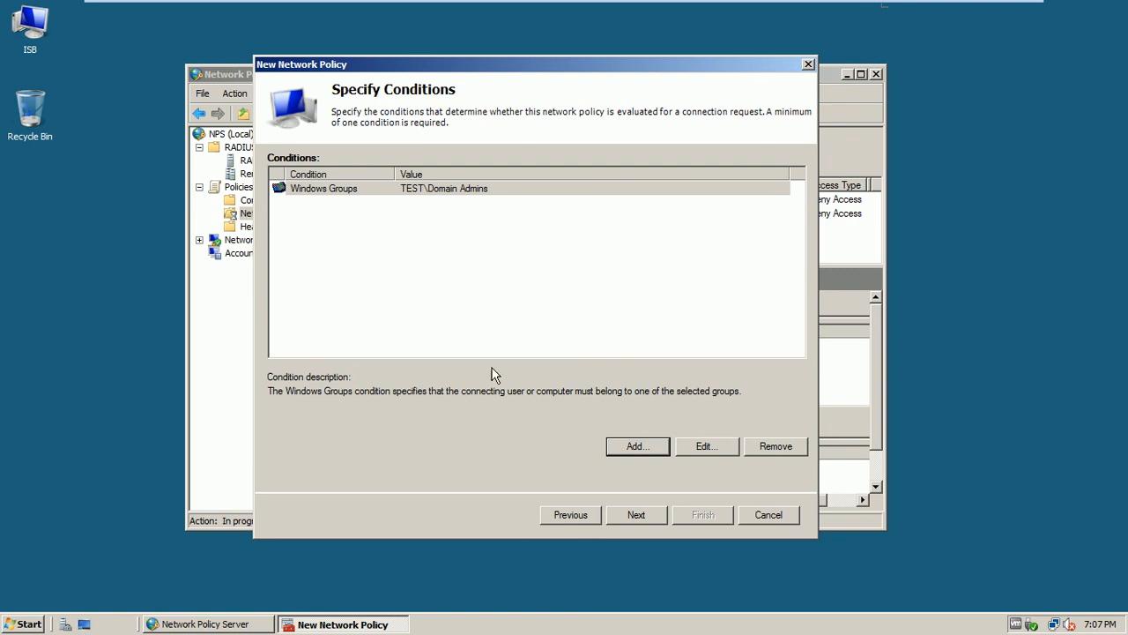
pyautogui.click(637, 520)
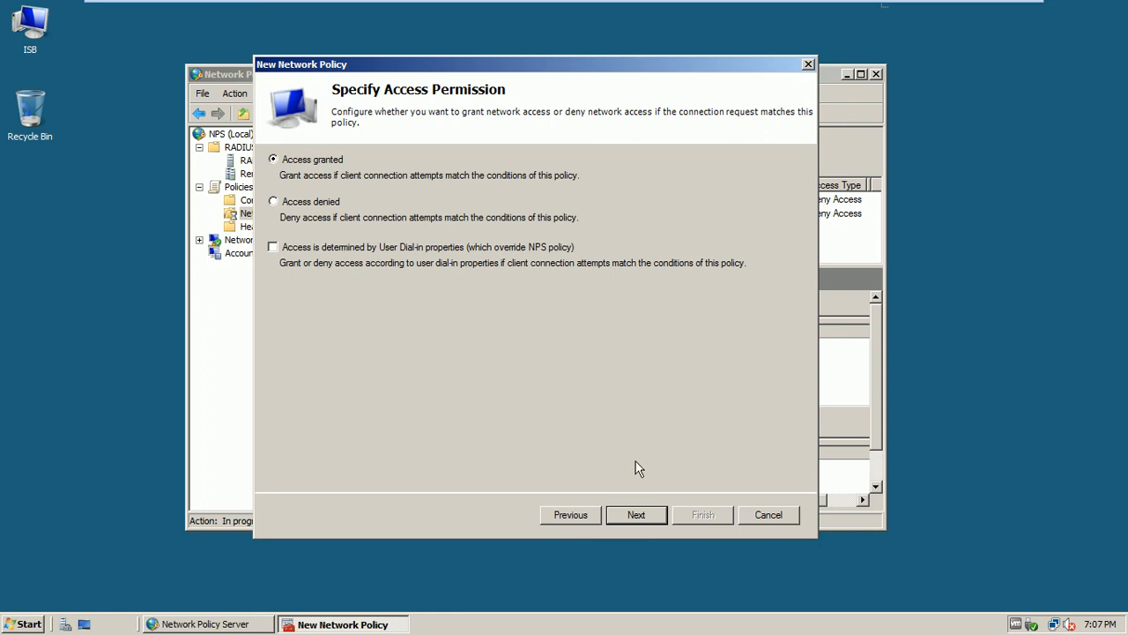
# Leave Access granted selected and continue to the authentication methods page
pyautogui.click(637, 515)
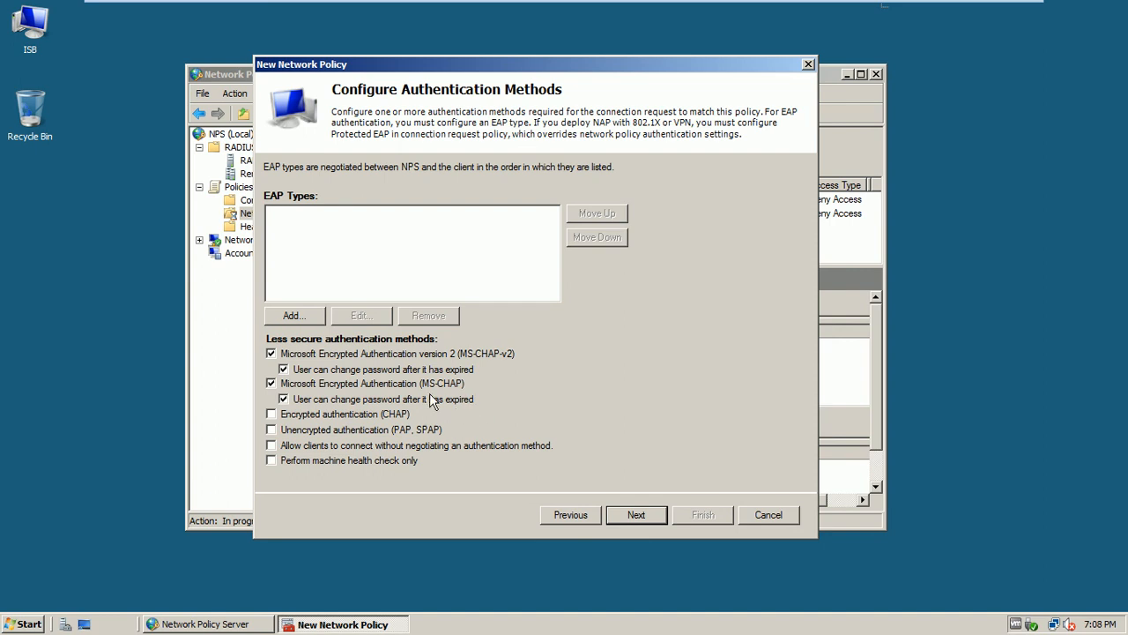
# Add no EAP types, keeping MS-CHAP and MS-CHAP v2 checked, and continue to constraints
pyautogui.click(290, 314)
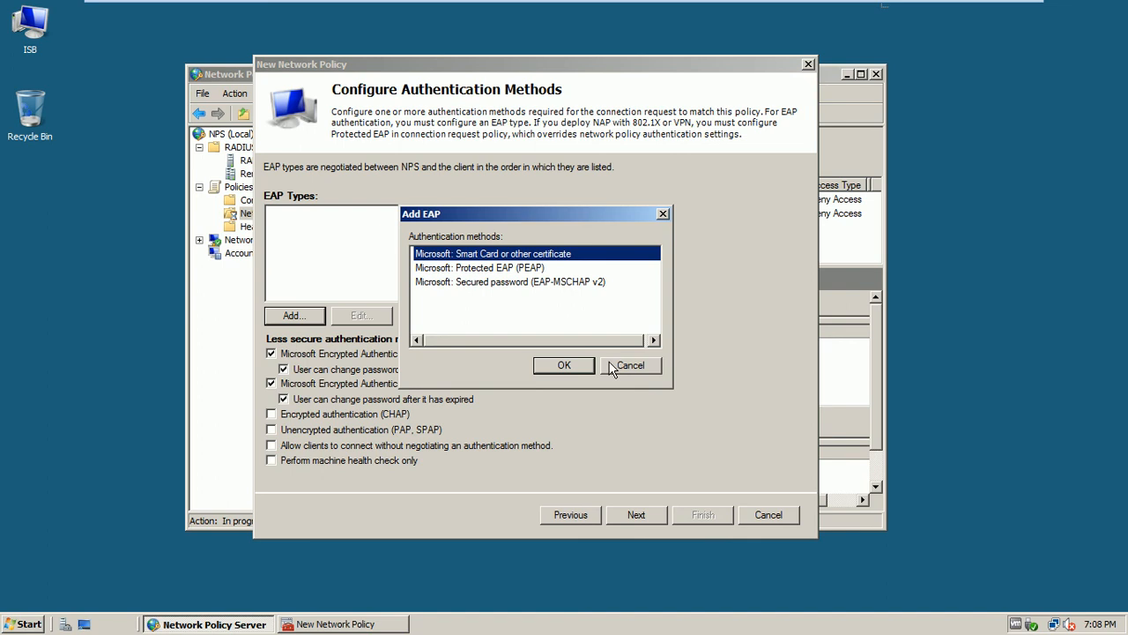
pyautogui.click(627, 365)
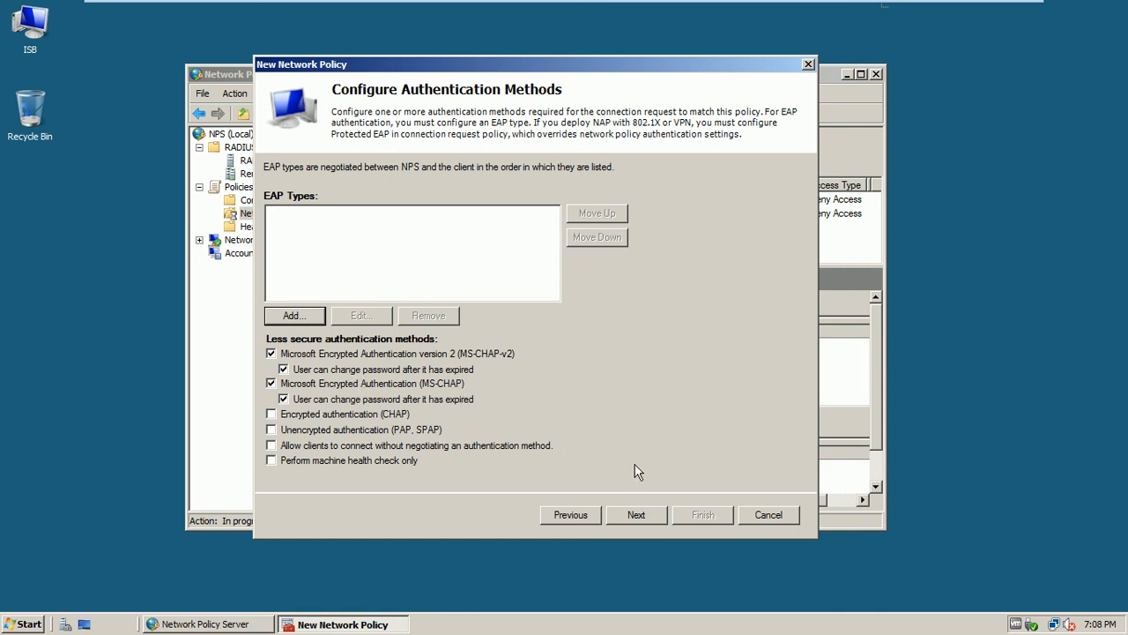
pyautogui.click(636, 517)
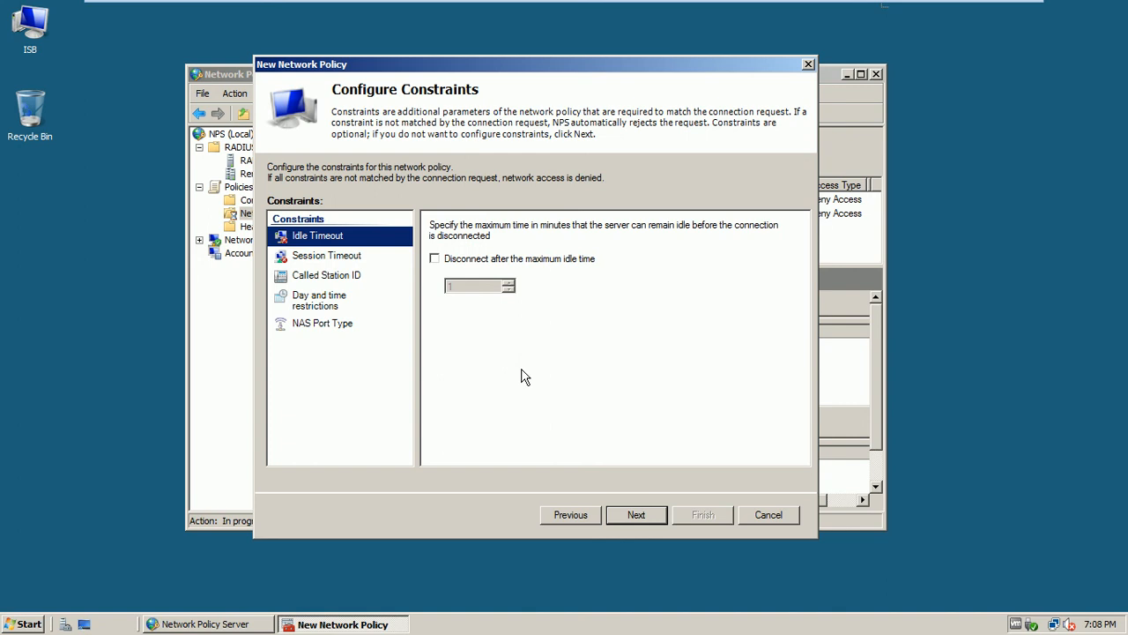
# Review Idle Timeout, Session Timeout, Called Station ID, Day and Time, NAS Port Type, leaving all unset
pyautogui.click(444, 258)
pyautogui.click(468, 263)
pyautogui.click(348, 259)
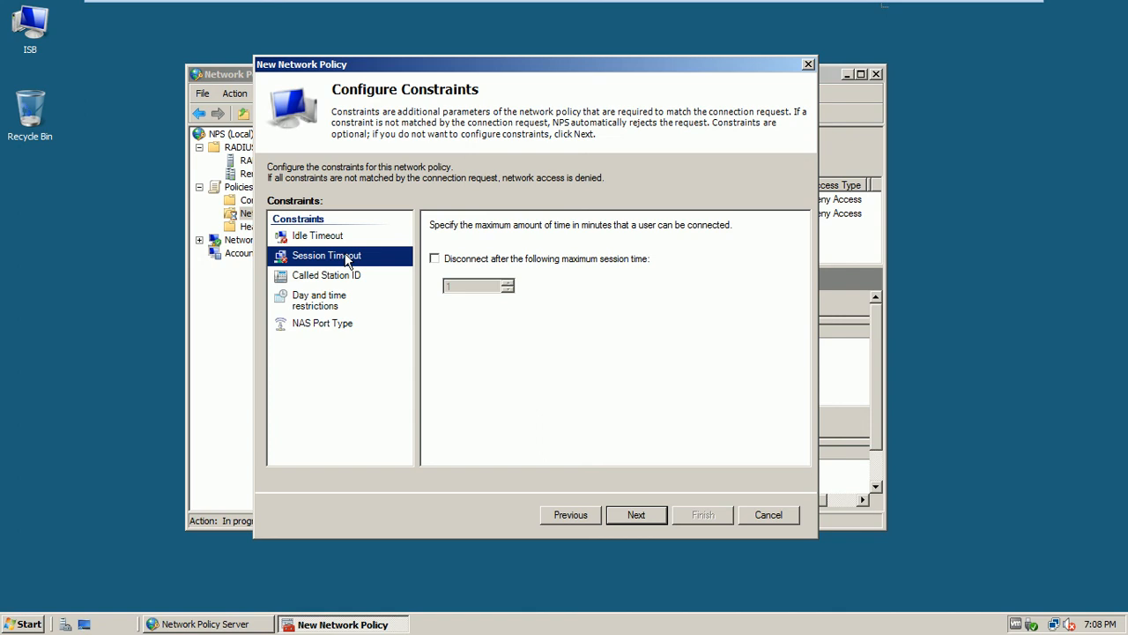
pyautogui.click(351, 276)
pyautogui.click(339, 298)
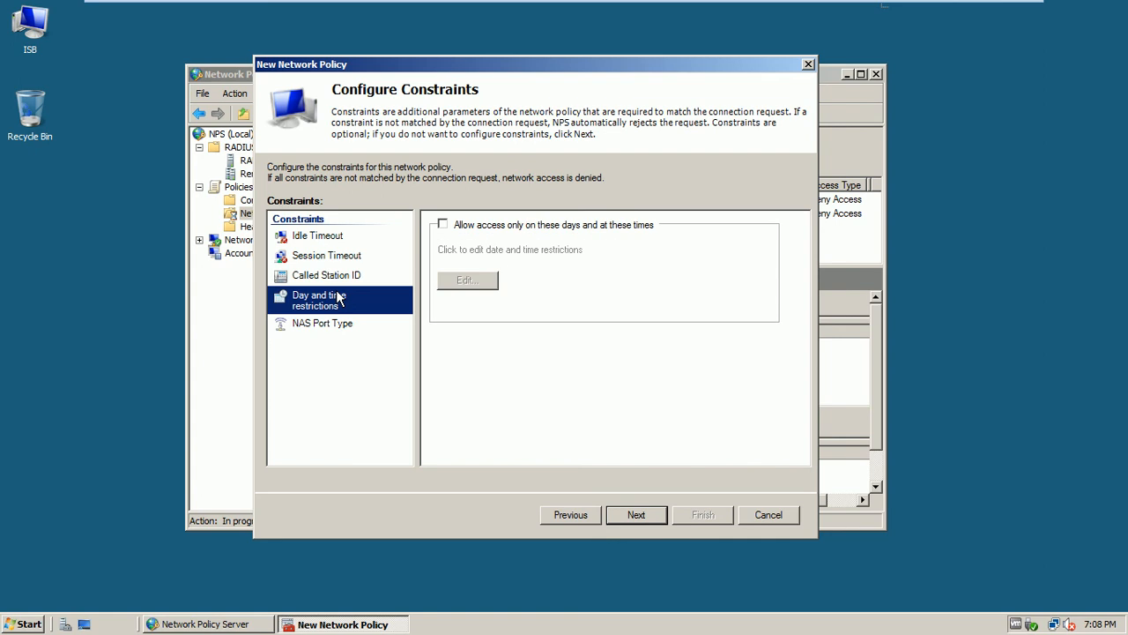
pyautogui.click(335, 333)
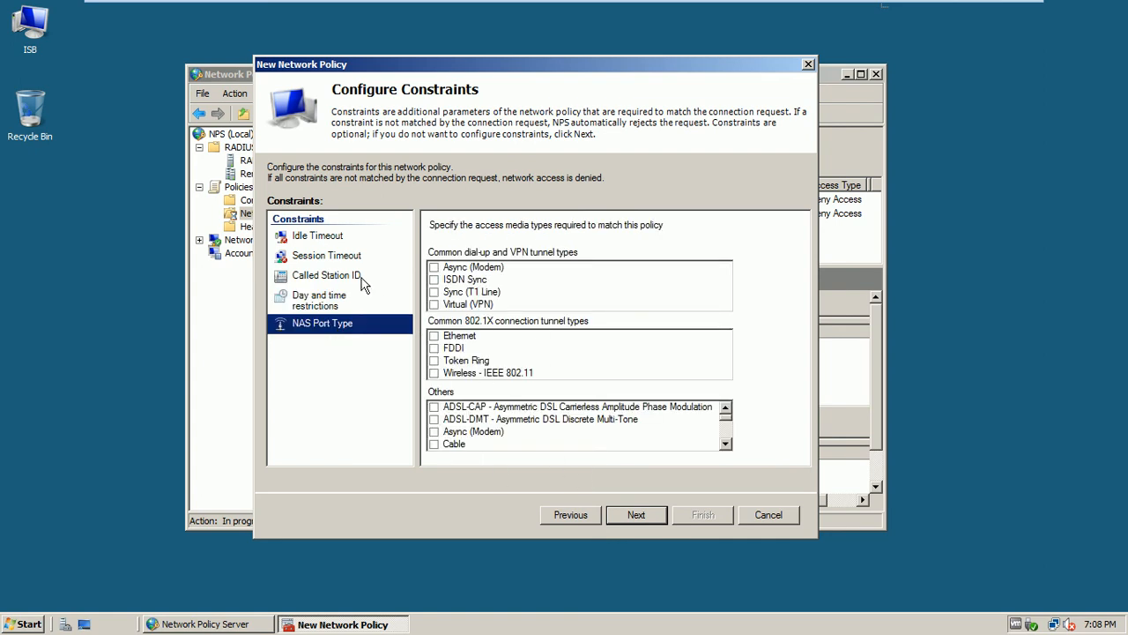
pyautogui.click(319, 238)
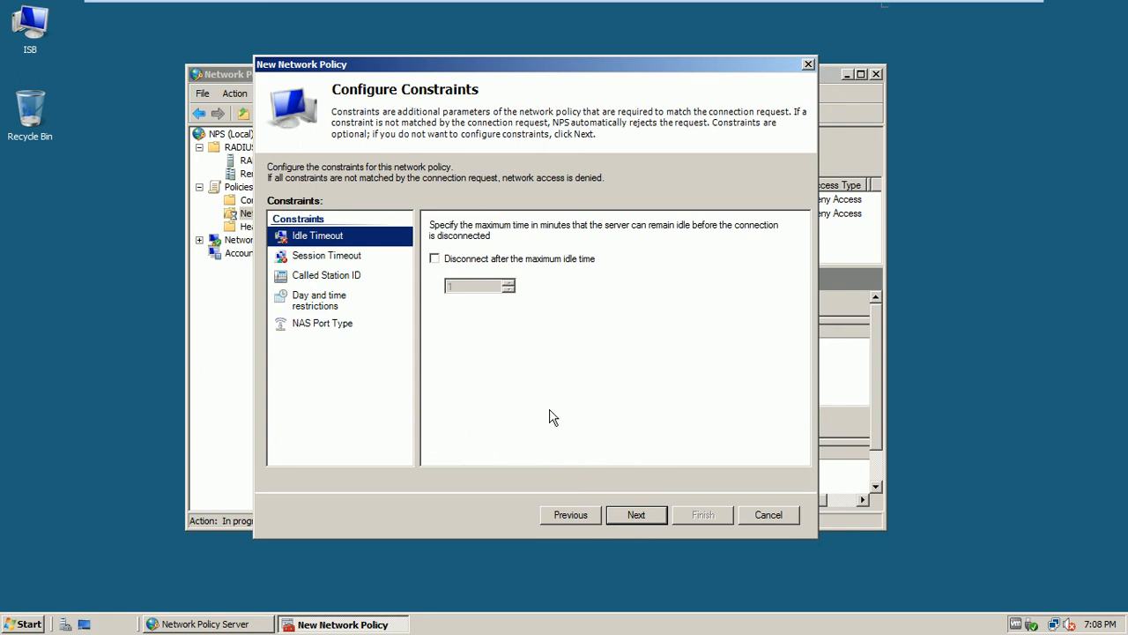
pyautogui.click(641, 516)
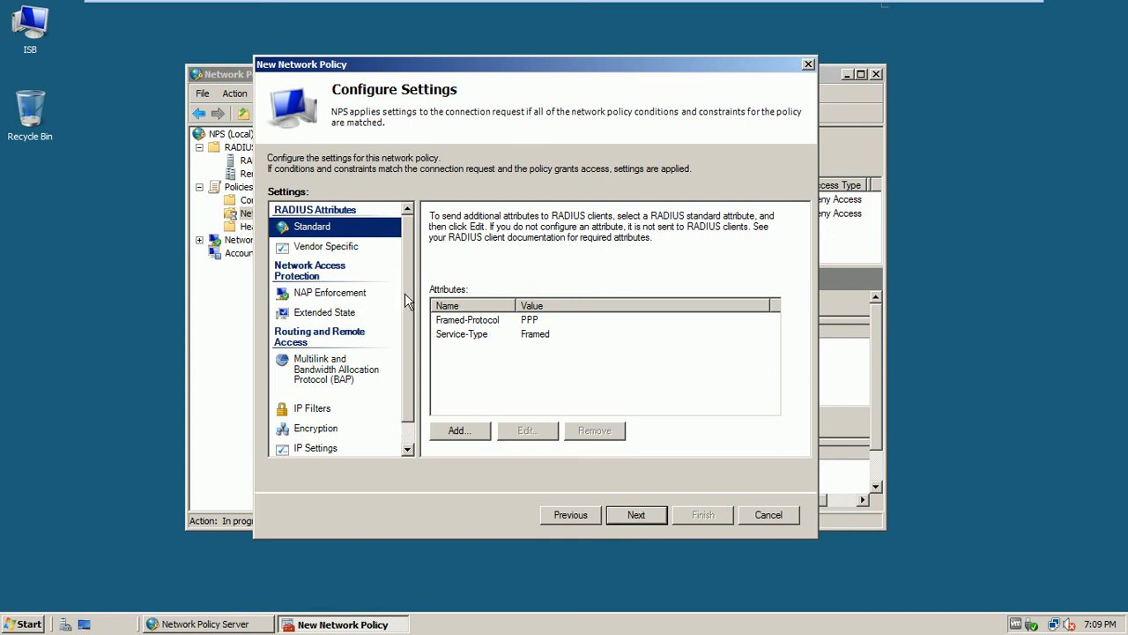
# Review the standard RADIUS attribute list without adding any, keeping Framed-Protocol PPP and Service-Type Framed
pyautogui.scroll(-1, 405, 293)
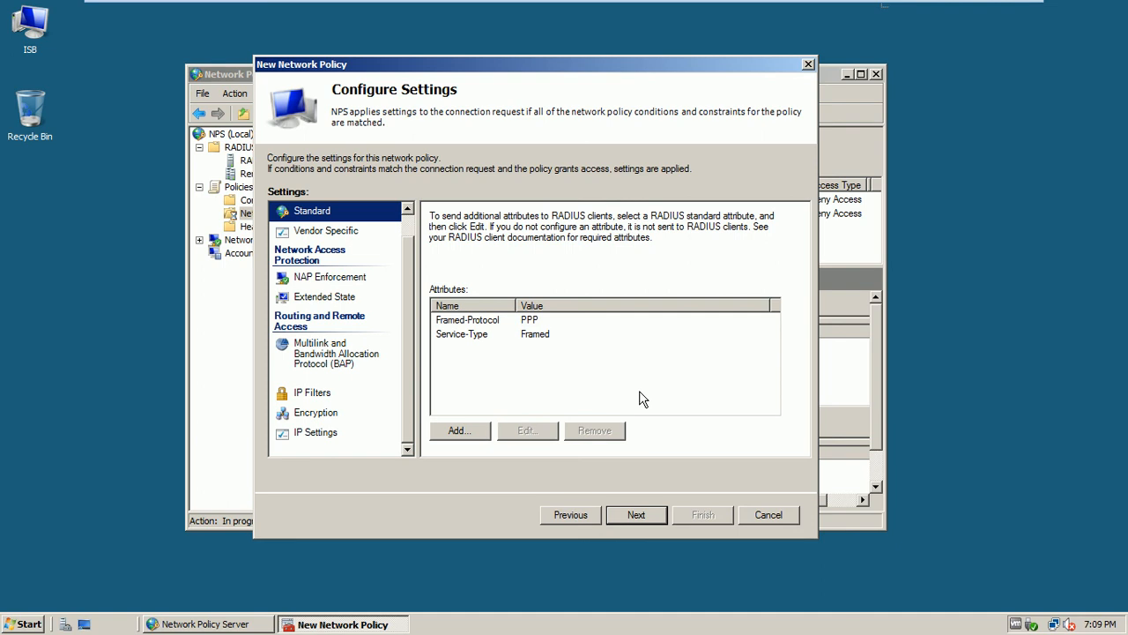
pyautogui.click(460, 432)
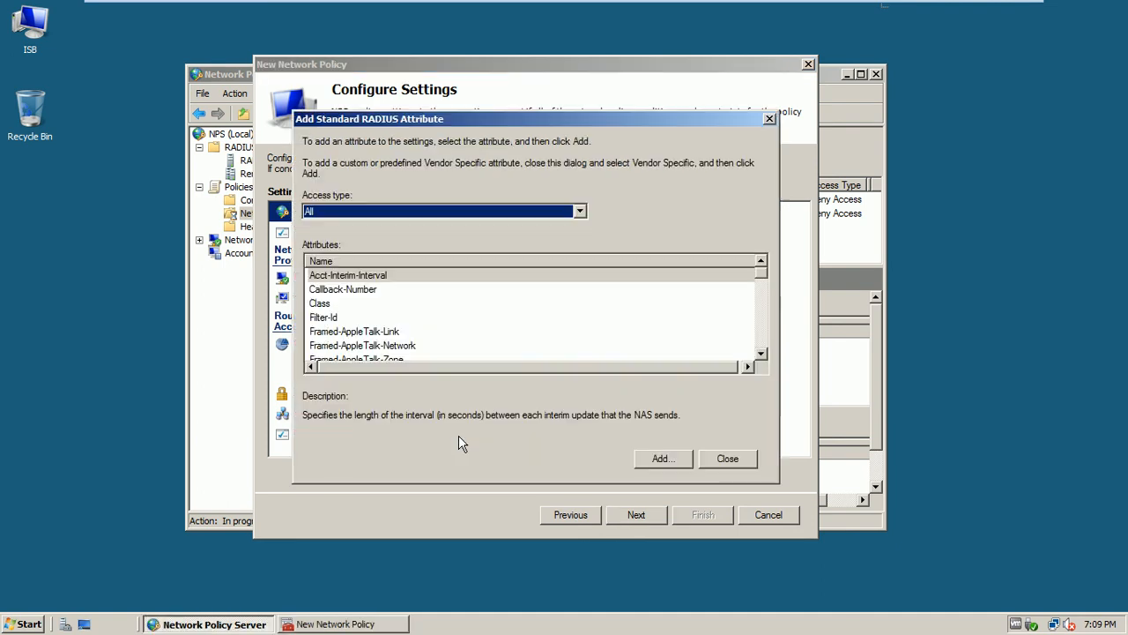
pyautogui.click(557, 214)
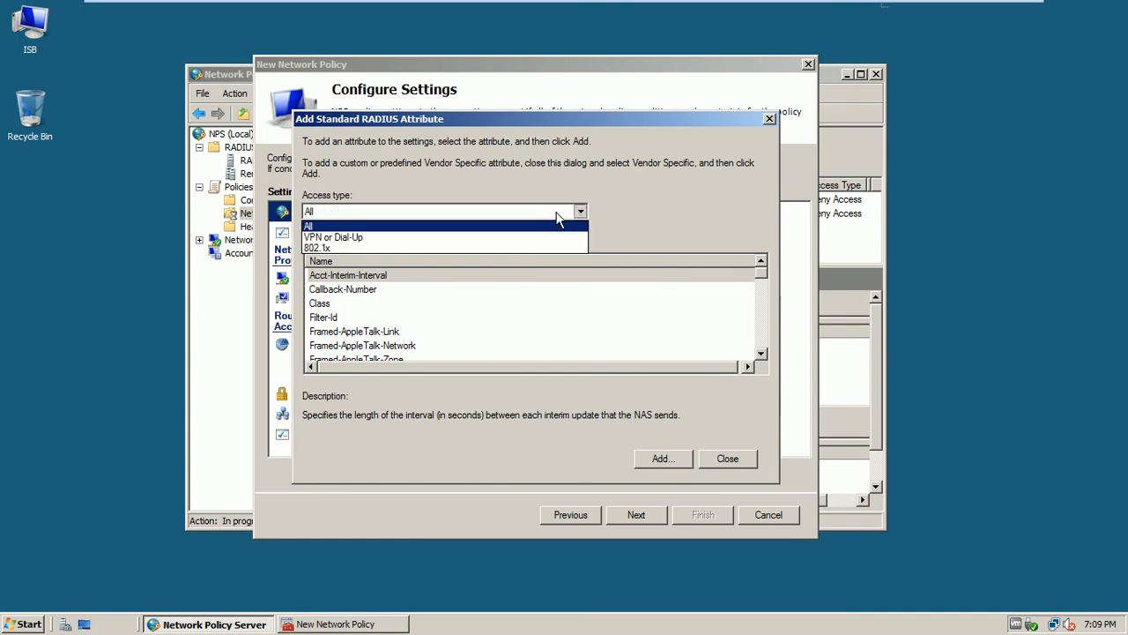
pyautogui.click(630, 203)
pyautogui.moveTo(765, 278); pyautogui.dragTo(765, 356)
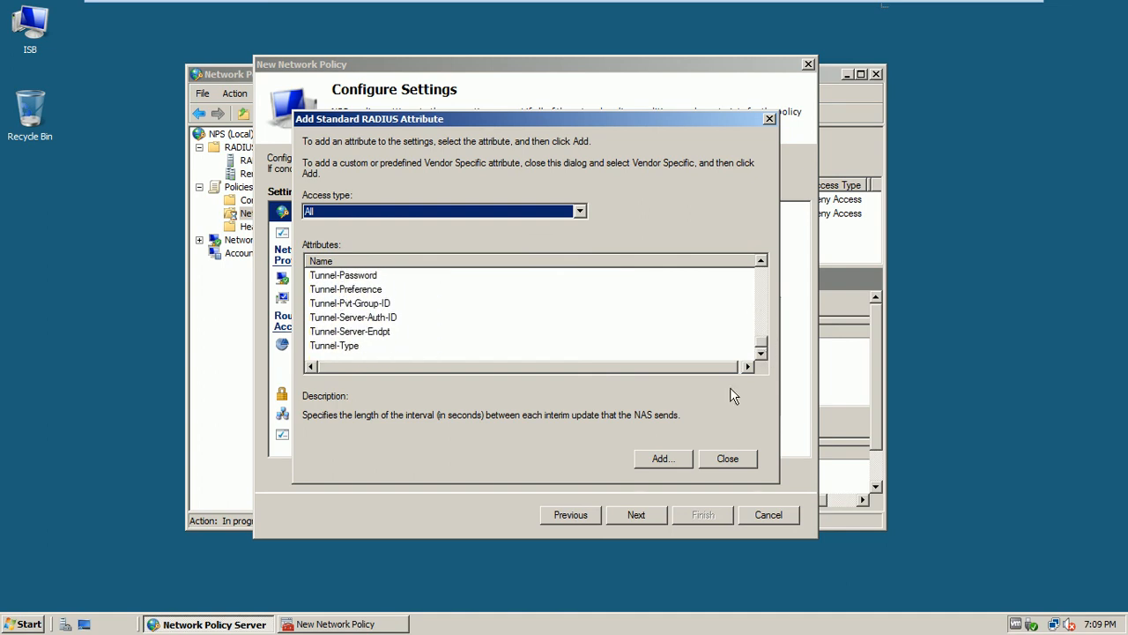
pyautogui.click(745, 464)
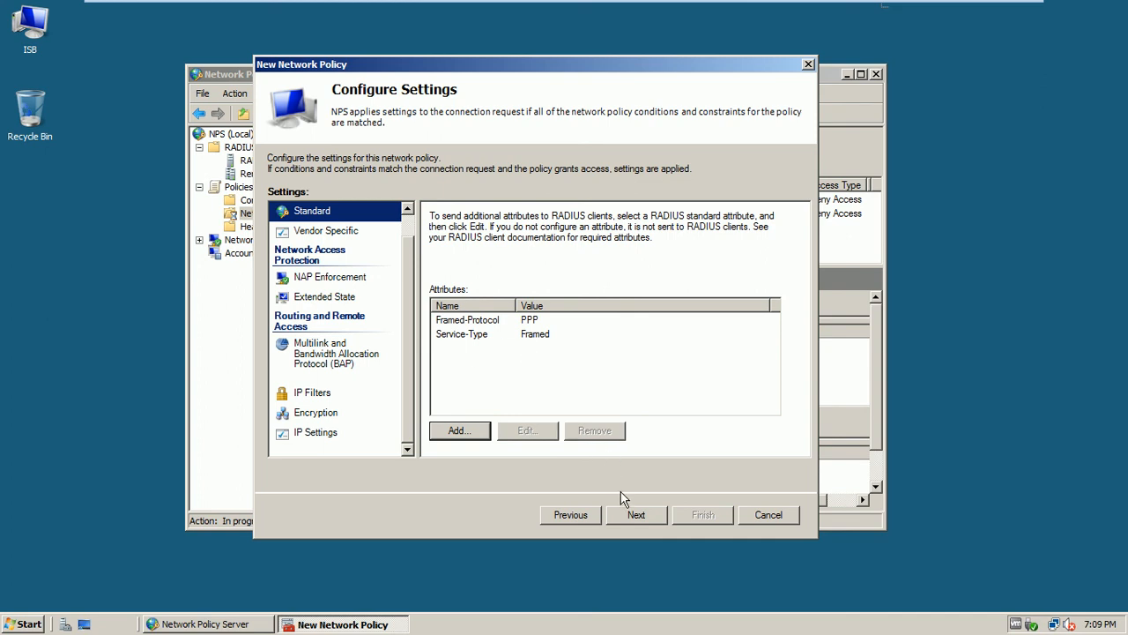
pyautogui.click(635, 515)
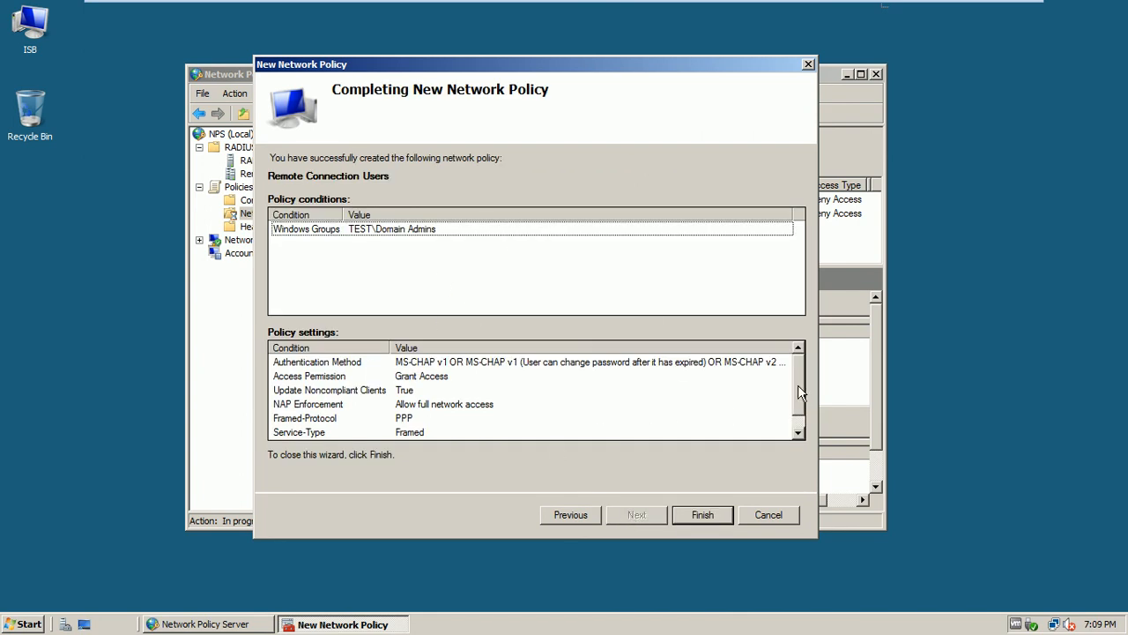
pyautogui.moveTo(797, 384)
pyautogui.mouseDown()
pyautogui.moveTo(798, 402)
pyautogui.moveTo(796, 365)
pyautogui.mouseUp()
pyautogui.moveTo(795, 389); pyautogui.dragTo(794, 413)
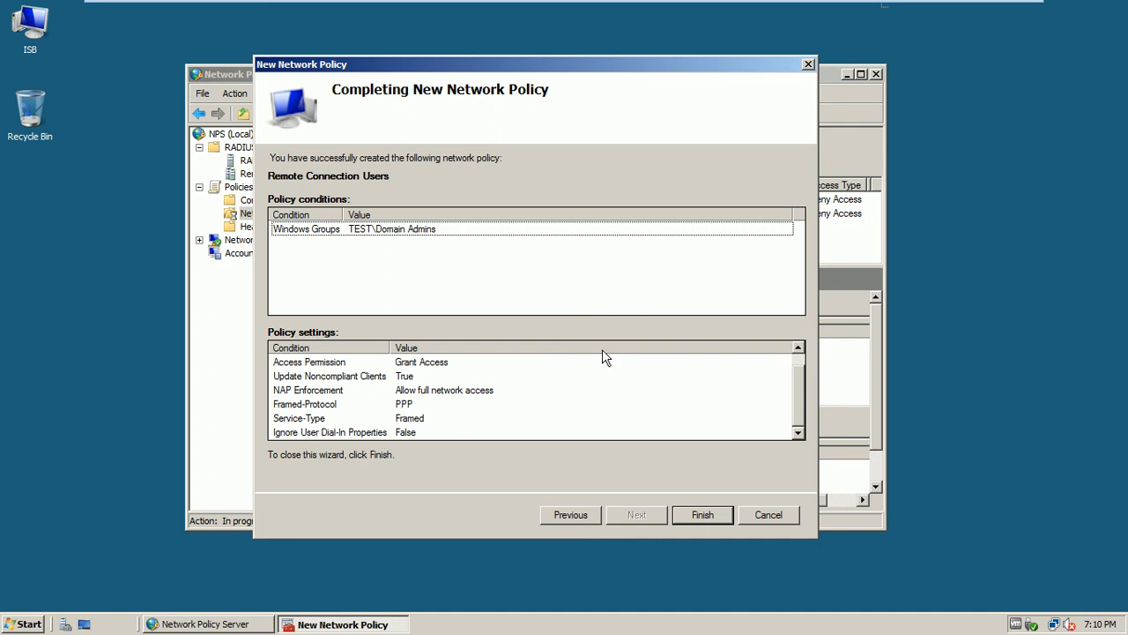
pyautogui.click(703, 516)
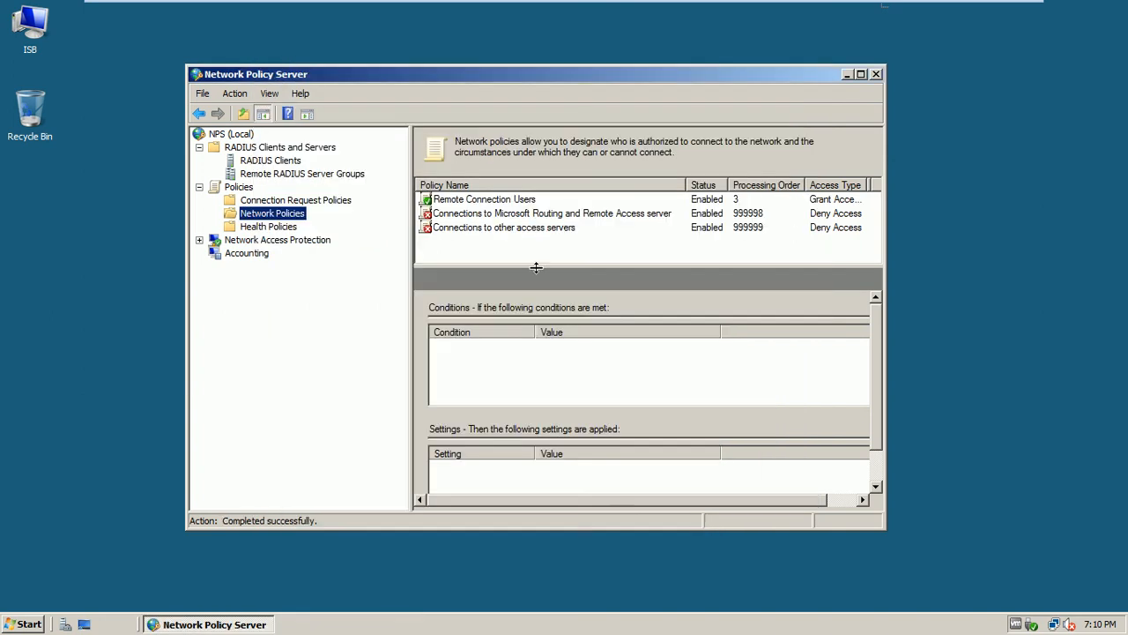
pyautogui.click(453, 201)
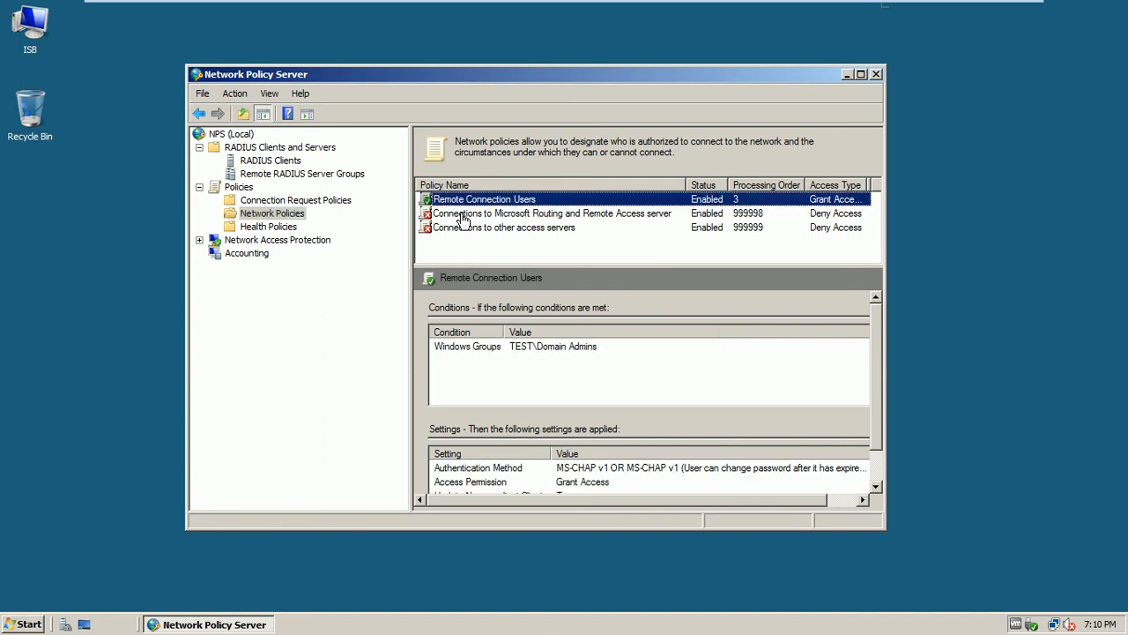
pyautogui.click(459, 214)
pyautogui.click(465, 245)
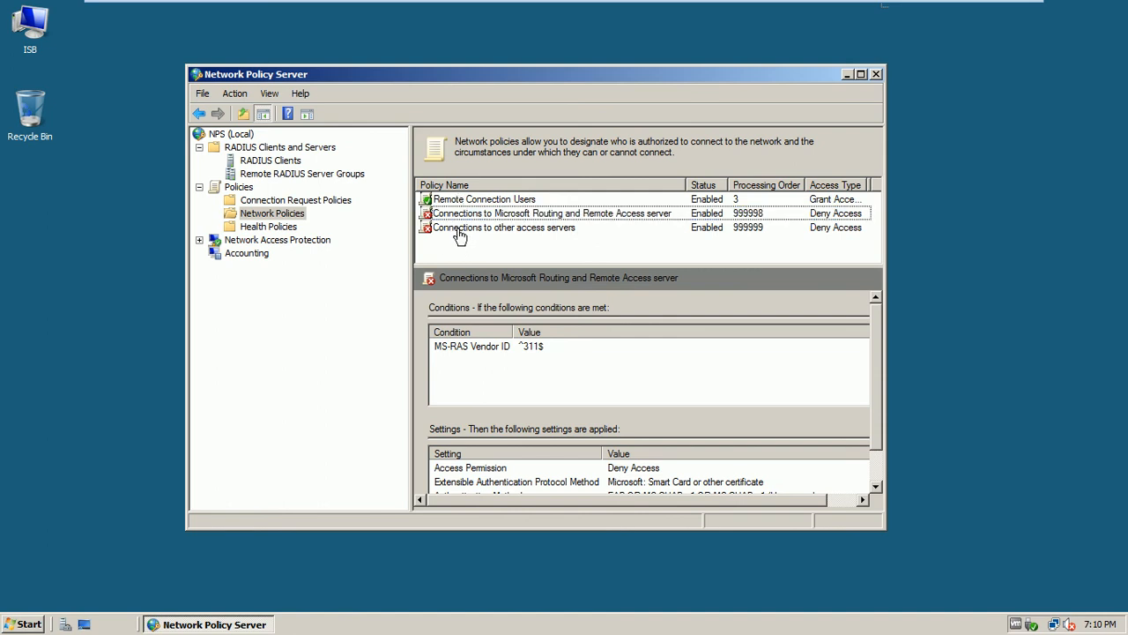
pyautogui.click(459, 204)
pyautogui.rightClick(459, 205)
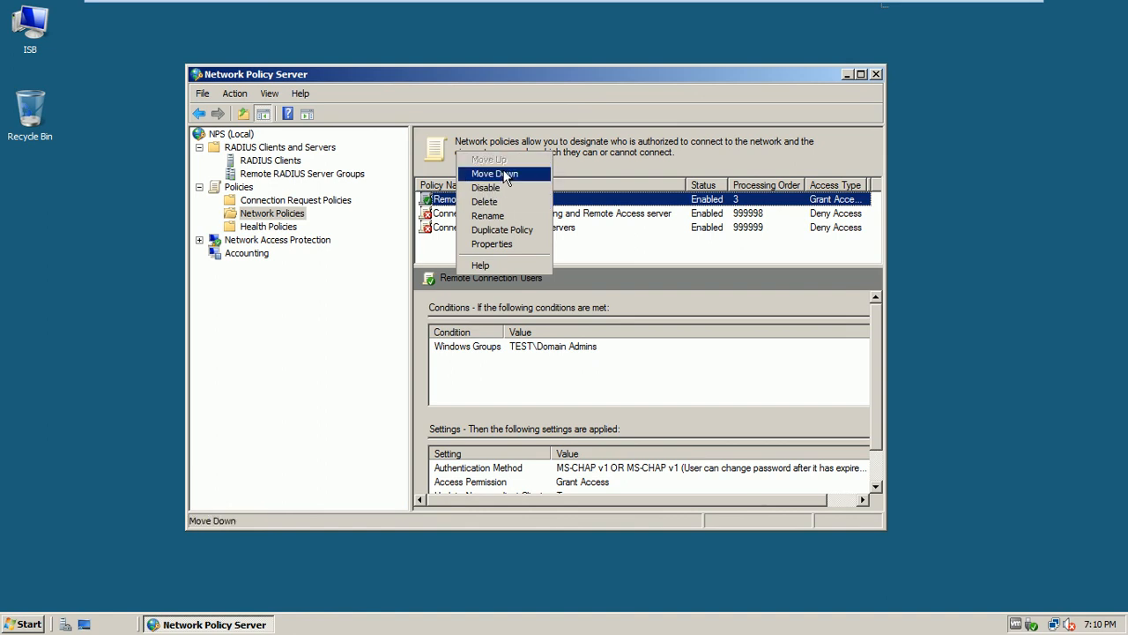
pyautogui.click(440, 253)
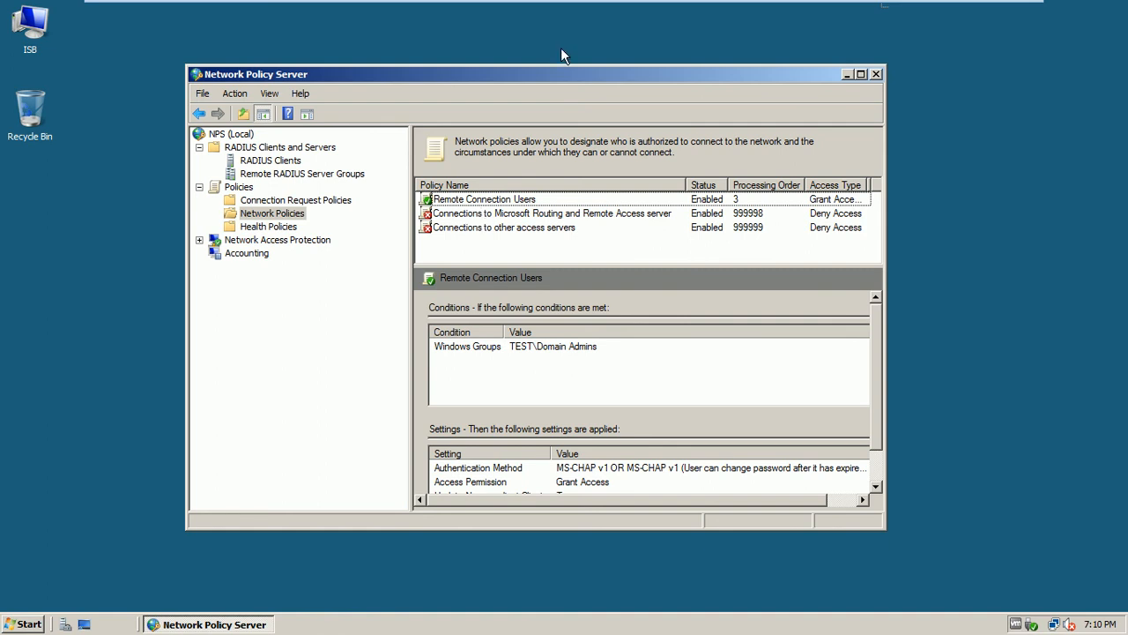
pyautogui.click(465, 201)
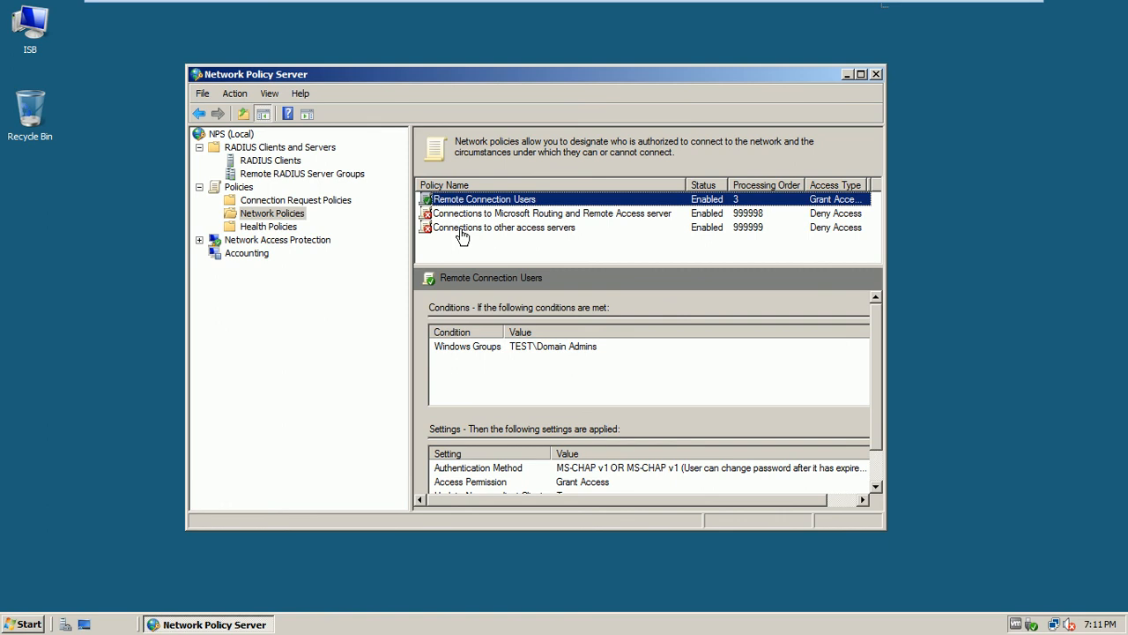
# Leave full screen and show the ISB-CL1-w7 Windows 7 client VM full screen
pyautogui.moveTo(432, 5)
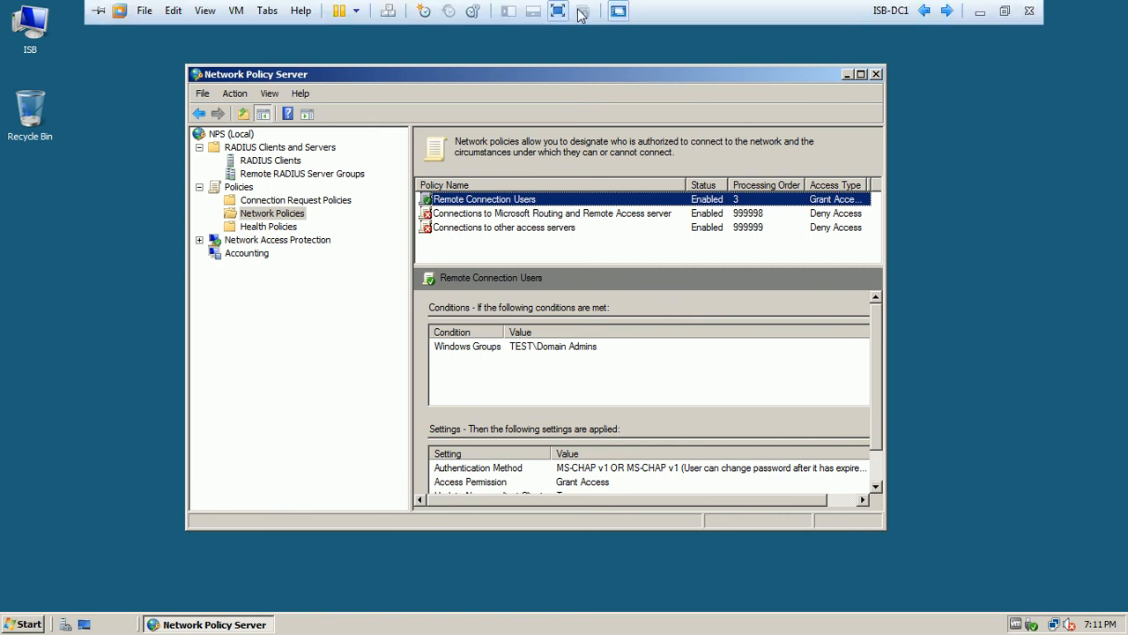
pyautogui.click(1002, 10)
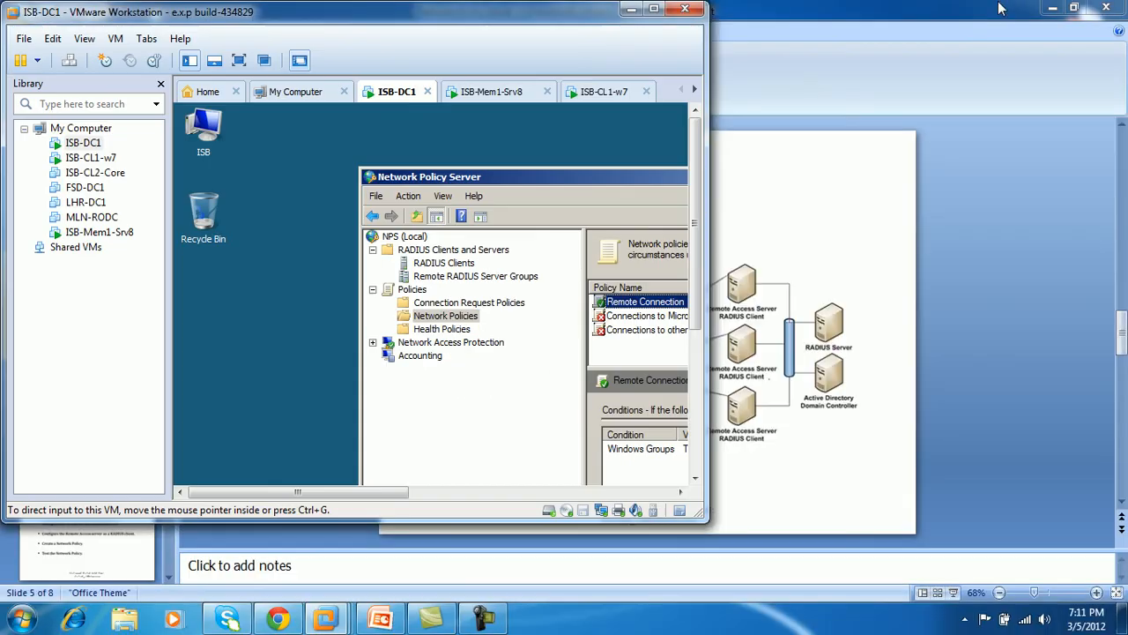
pyautogui.doubleClick(582, 16)
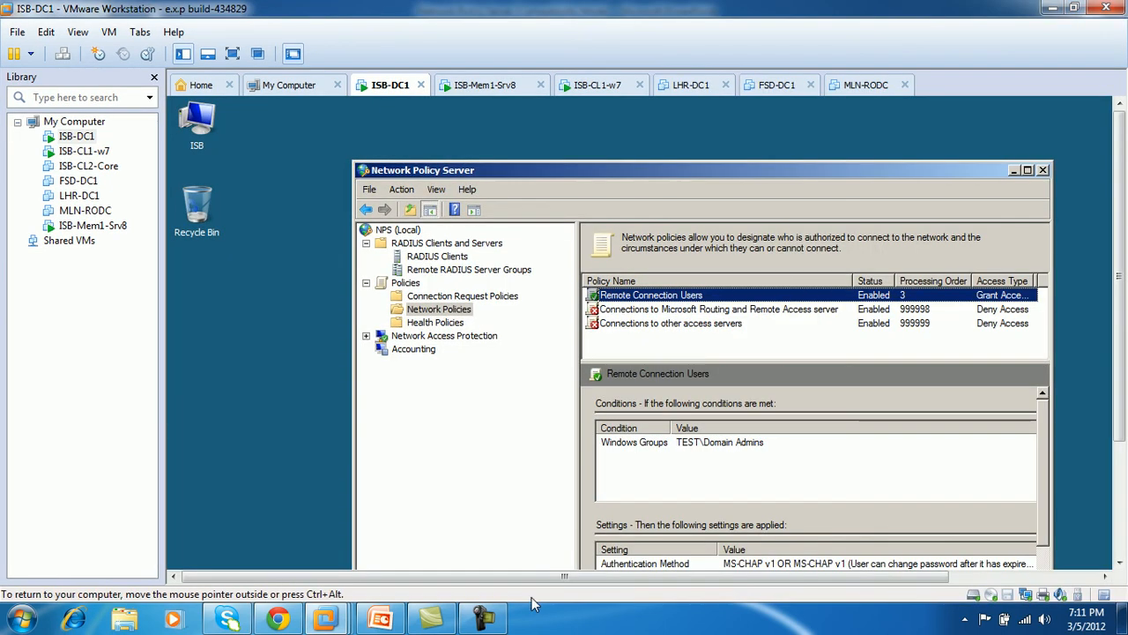
pyautogui.click(1047, 539)
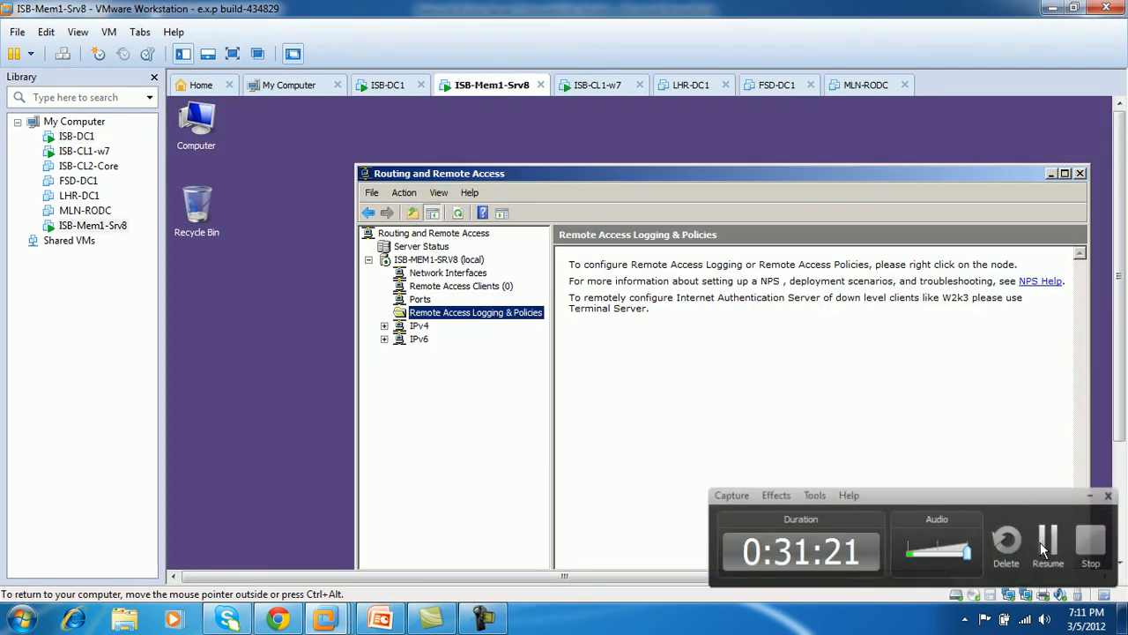
pyautogui.click(606, 95)
pyautogui.click(231, 55)
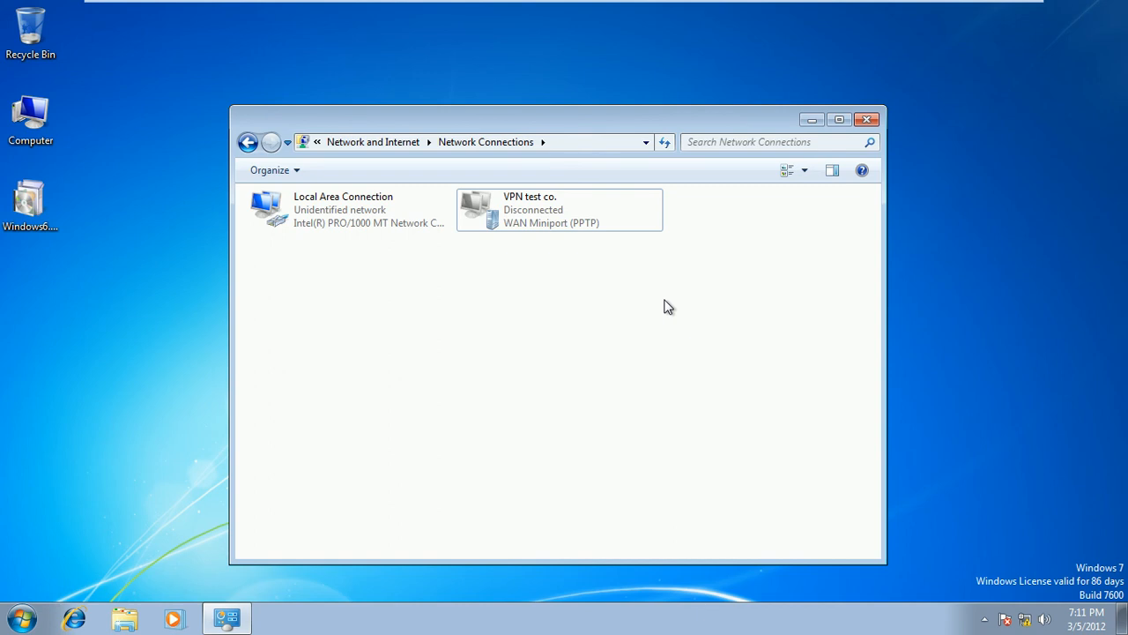
# Connect the VPN test co. connection with the saved user name
pyautogui.doubleClick(520, 221)
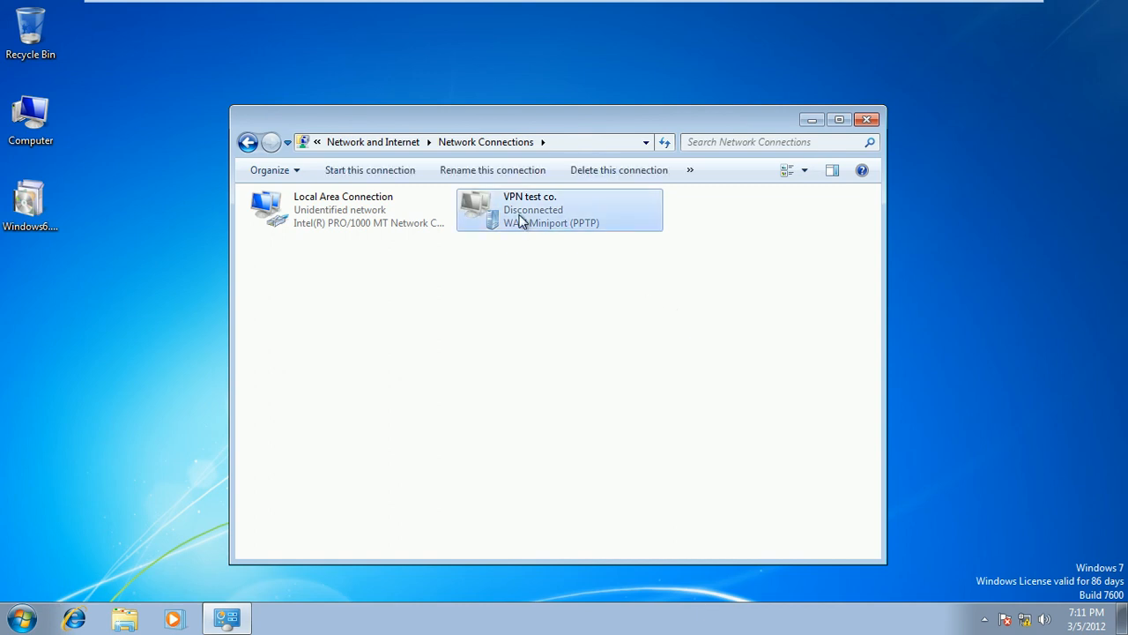
pyautogui.click(562, 315)
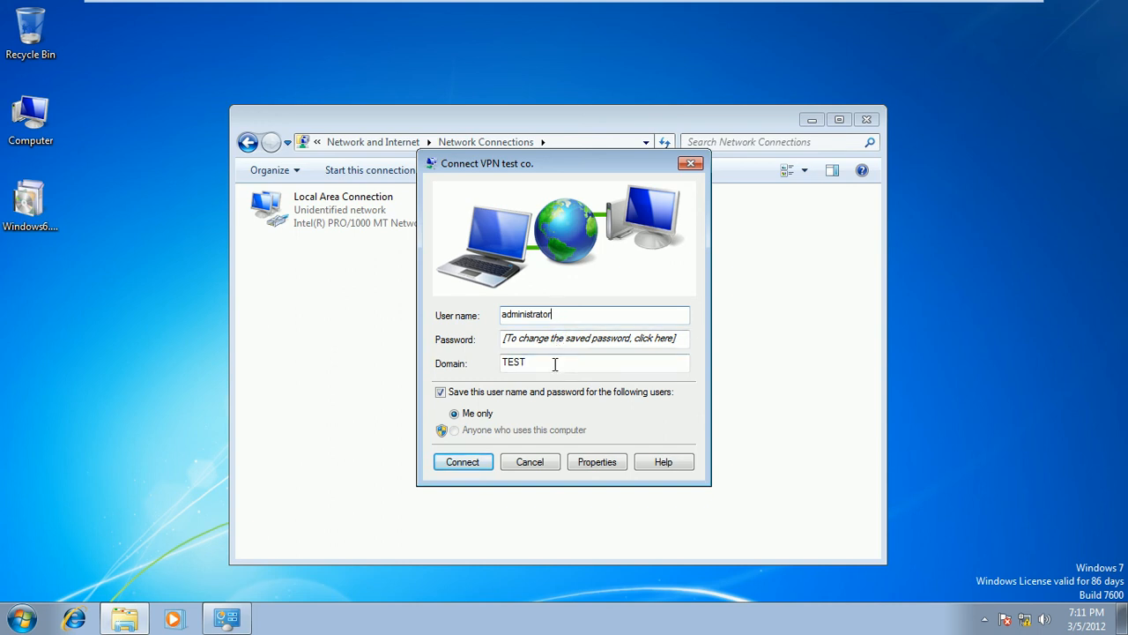
pyautogui.click(460, 461)
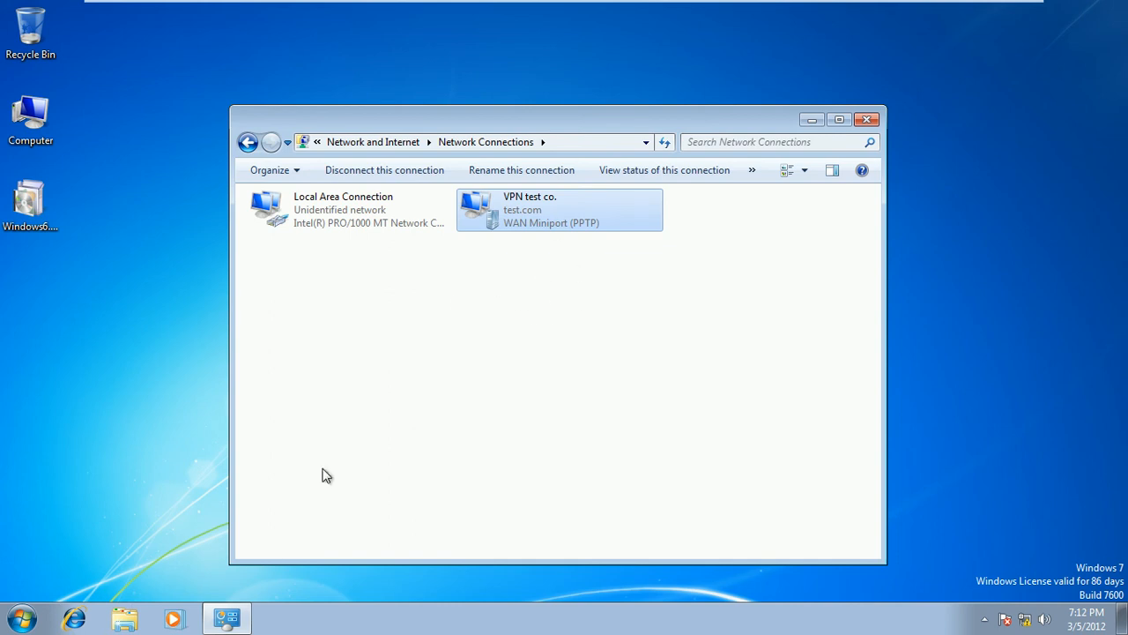
# Launch cmd and run ipconfig, showing the PPP adapter's address 192.168.10.57
pyautogui.click(21, 618)
pyautogui.click(45, 577)
pyautogui.write('cmd')
pyautogui.press('Return')
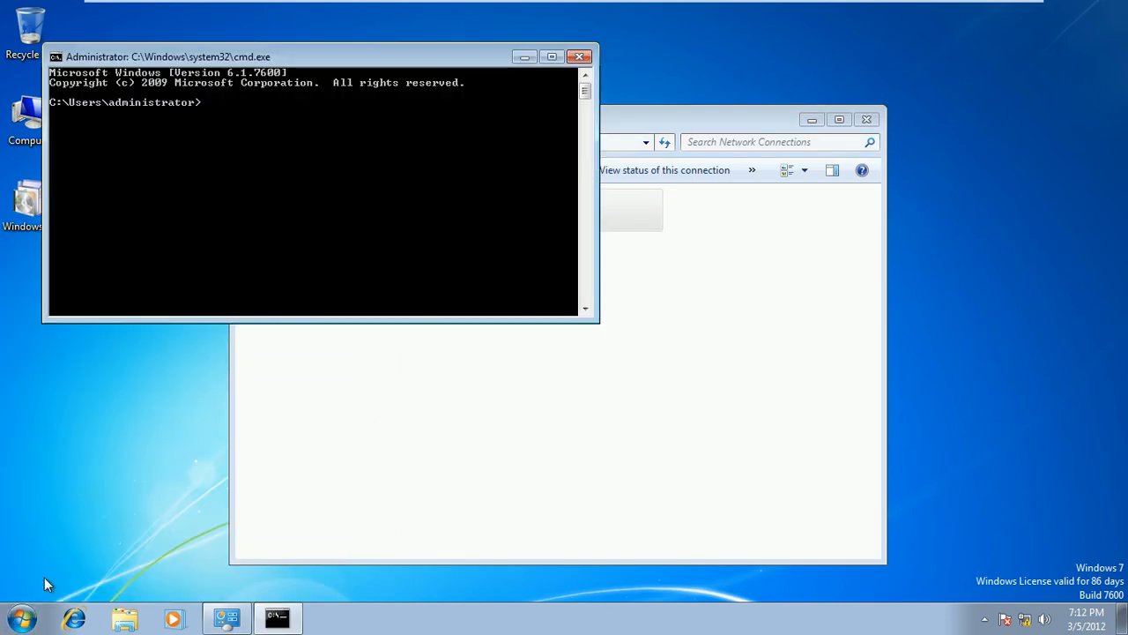
pyautogui.write('ipconfig')
pyautogui.press('Return')
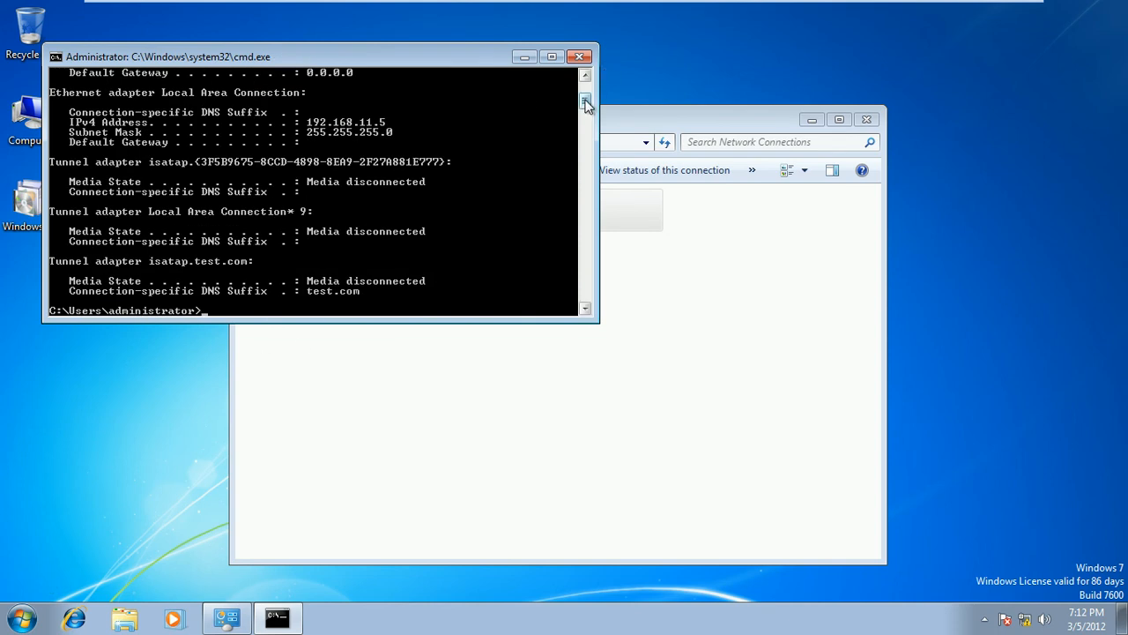
pyautogui.scroll(5, 587, 97)
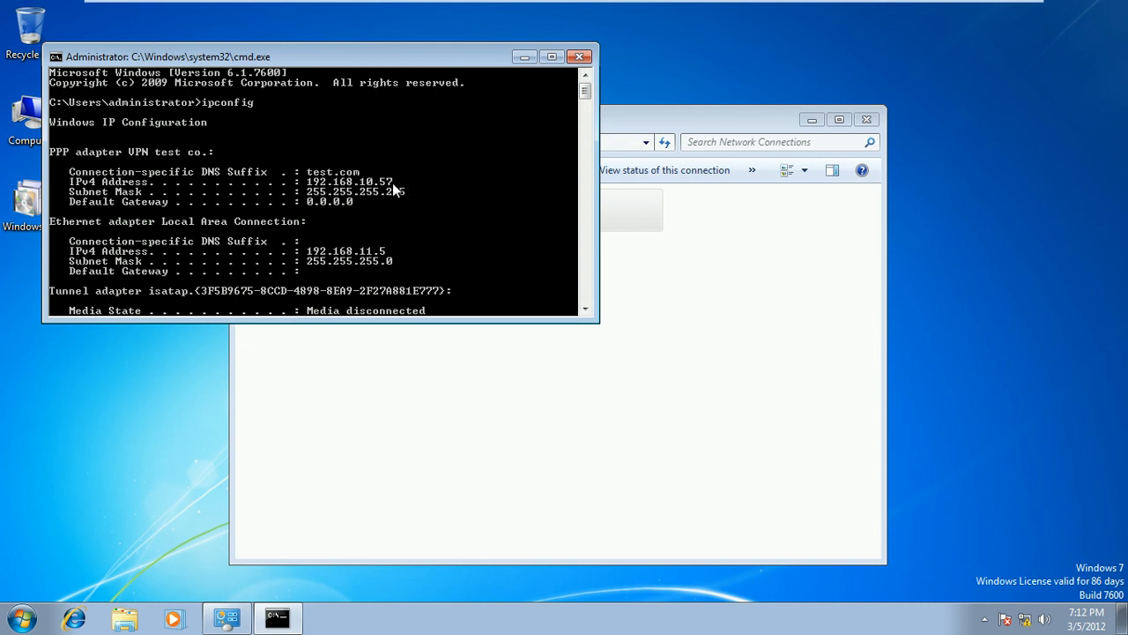
pyautogui.click(947, 10)
# List the connected Remote Access Clients in RRAS, then review the deny policies on ISB-DC1
pyautogui.click(339, 193)
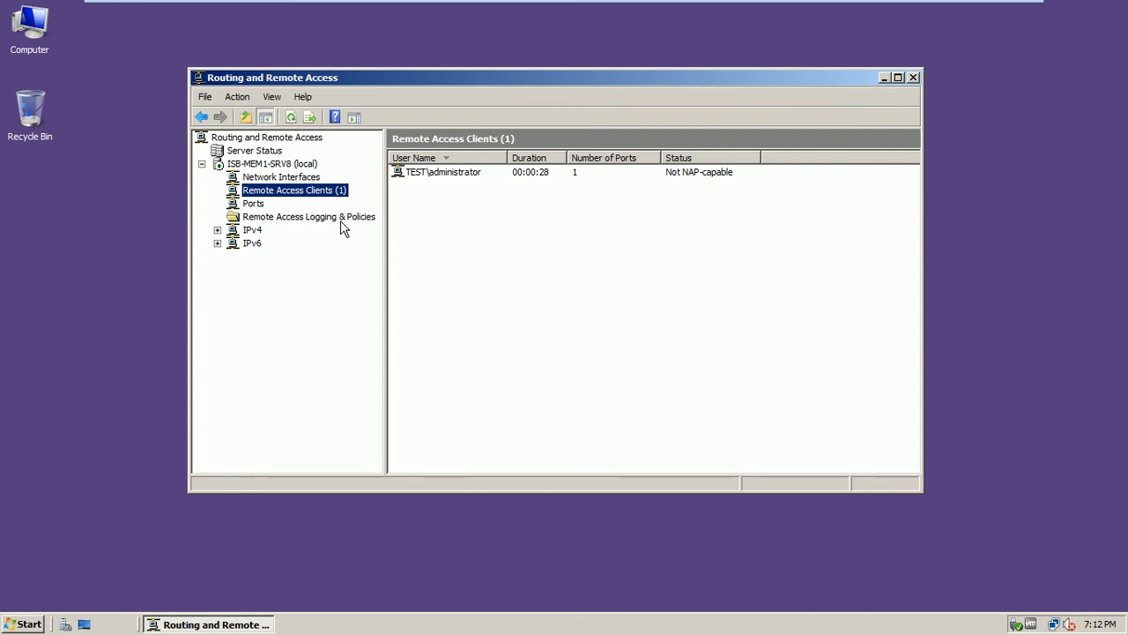
pyautogui.click(923, 12)
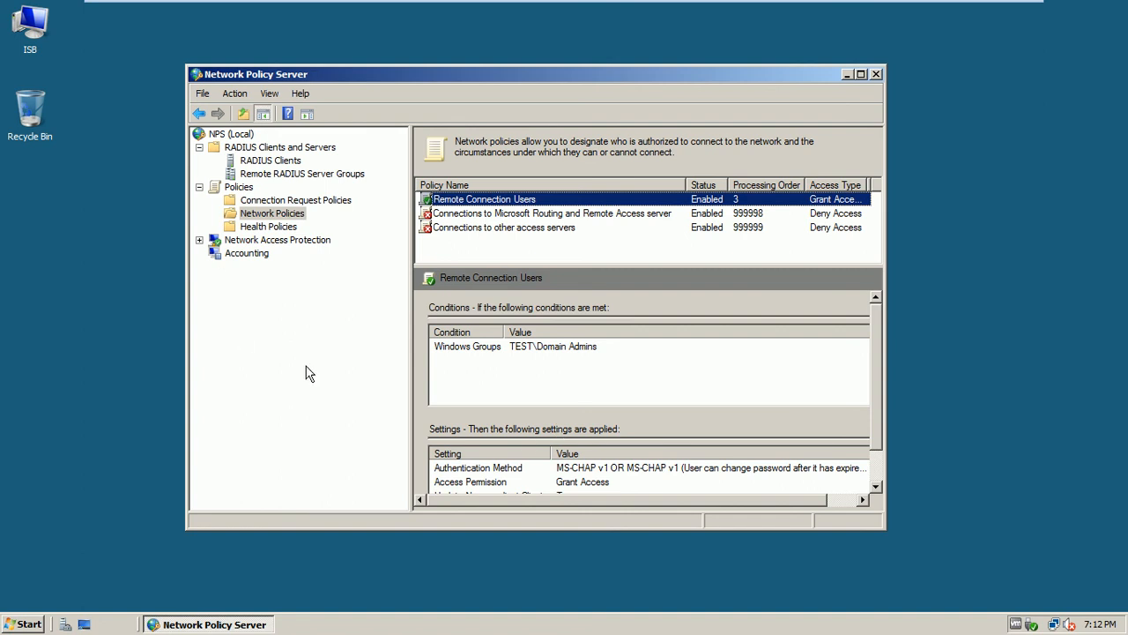
pyautogui.click(551, 217)
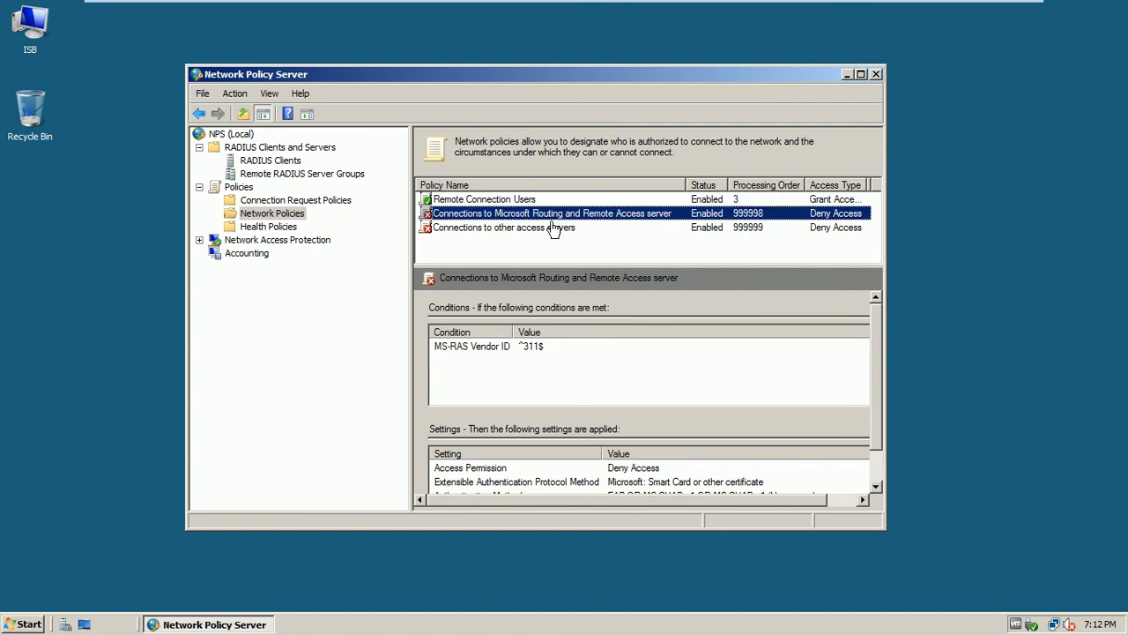
pyautogui.click(554, 227)
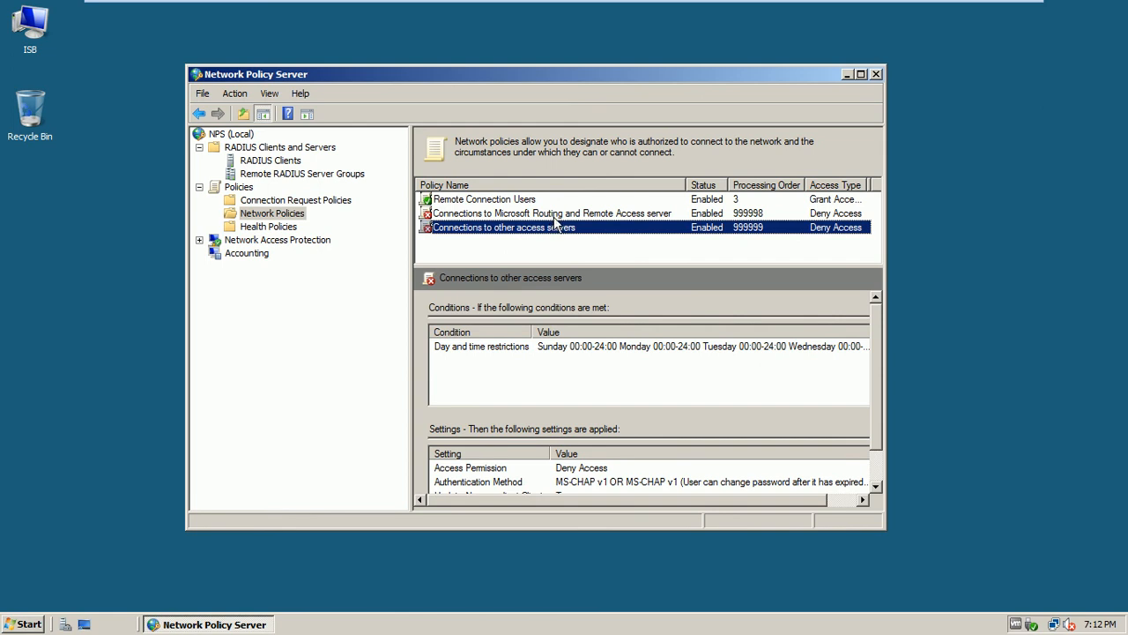
pyautogui.click(552, 214)
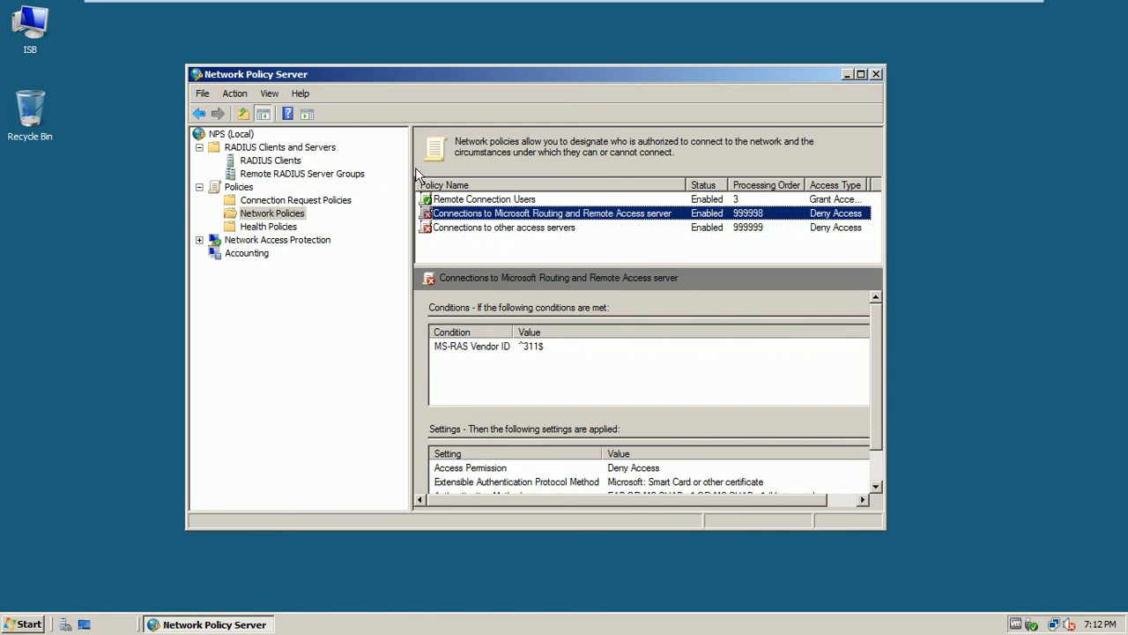
# Launch Active Directory Users and Computers from Administrative Tools on ISB-DC1
pyautogui.click(26, 624)
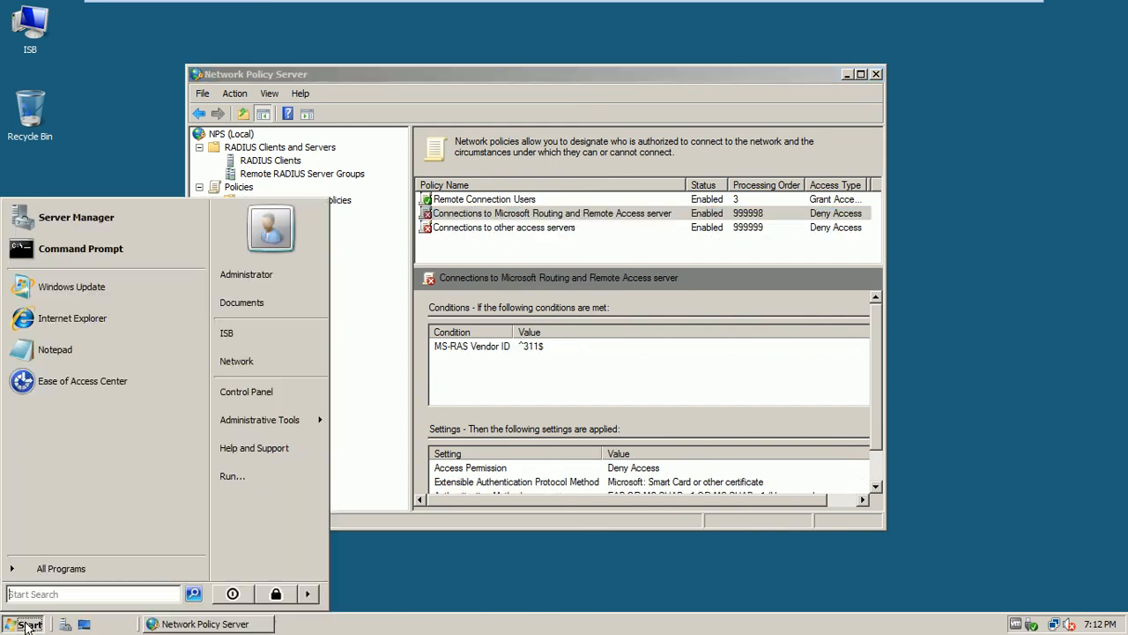
pyautogui.moveTo(269, 420)
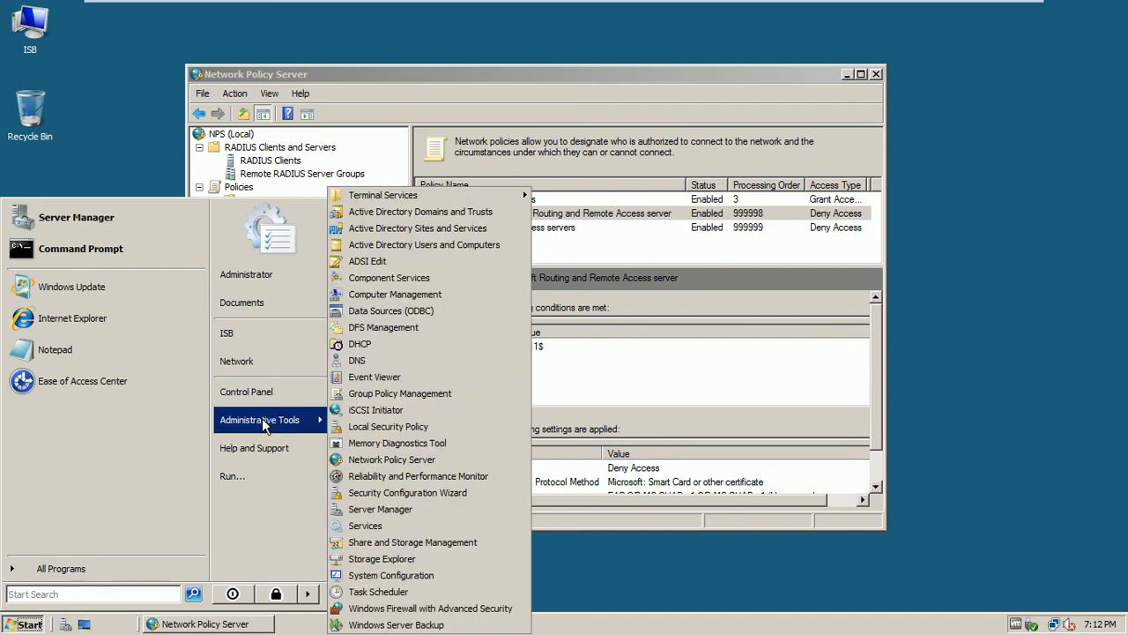
pyautogui.click(455, 240)
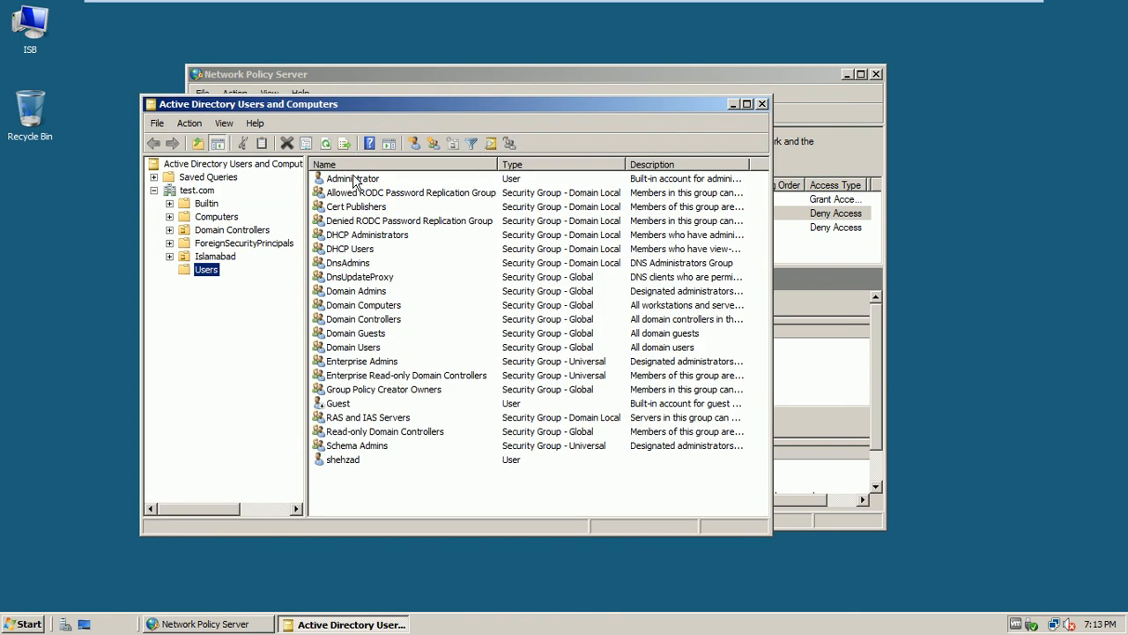
# Check the Administrator account's Domain Admins membership and Dial-in permission without changes, then close the console
pyautogui.rightClick(355, 181)
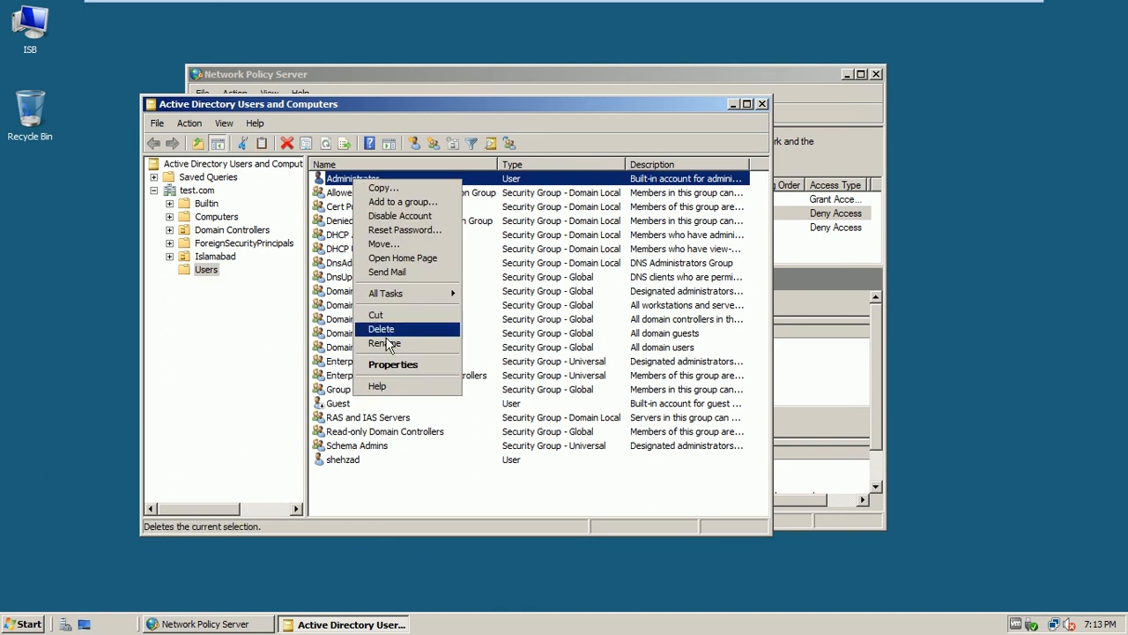
pyautogui.click(394, 366)
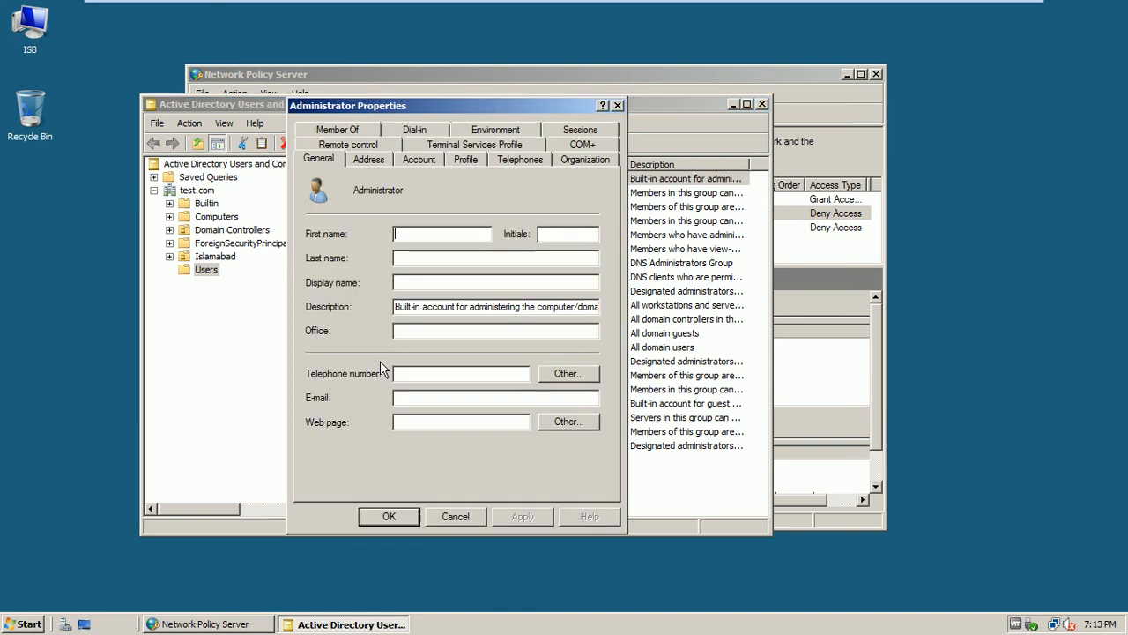
pyautogui.click(367, 132)
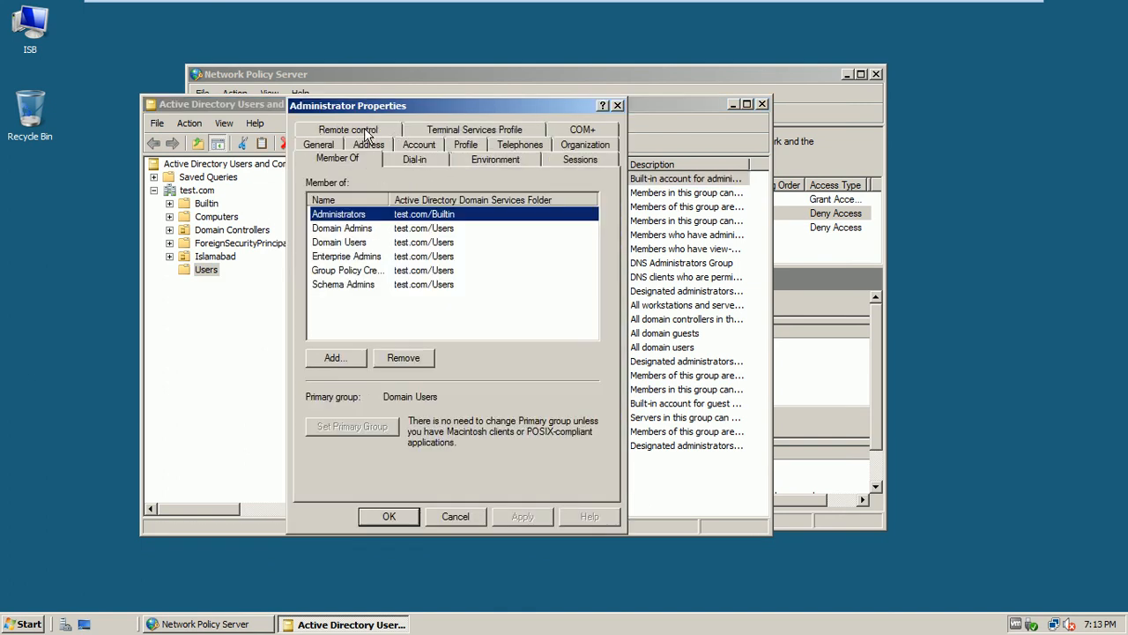
pyautogui.click(350, 231)
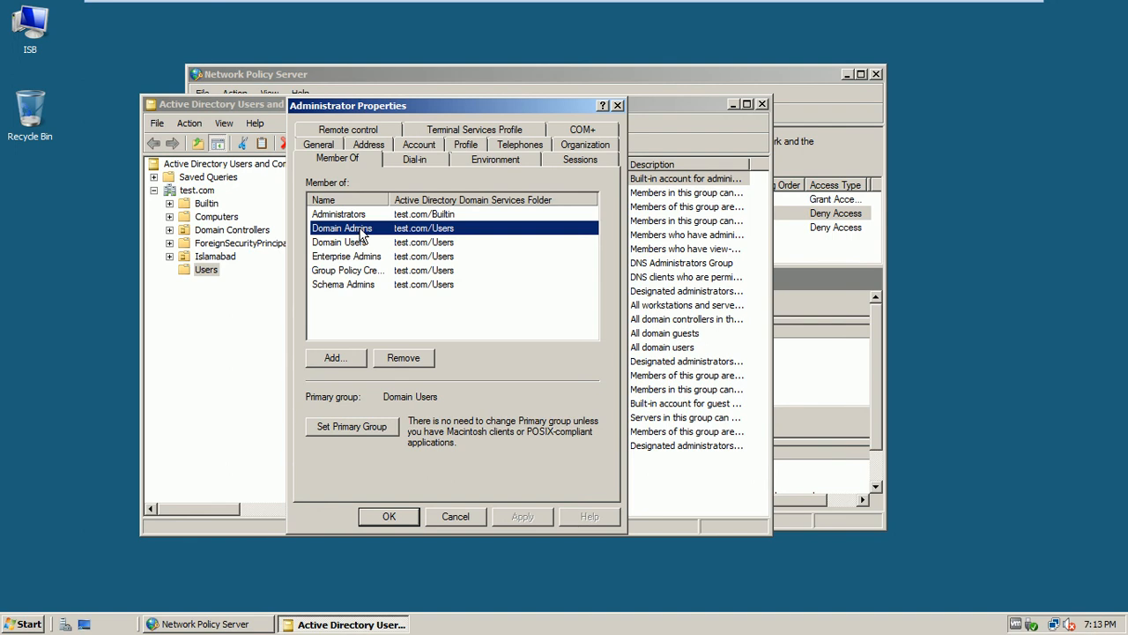
pyautogui.click(399, 166)
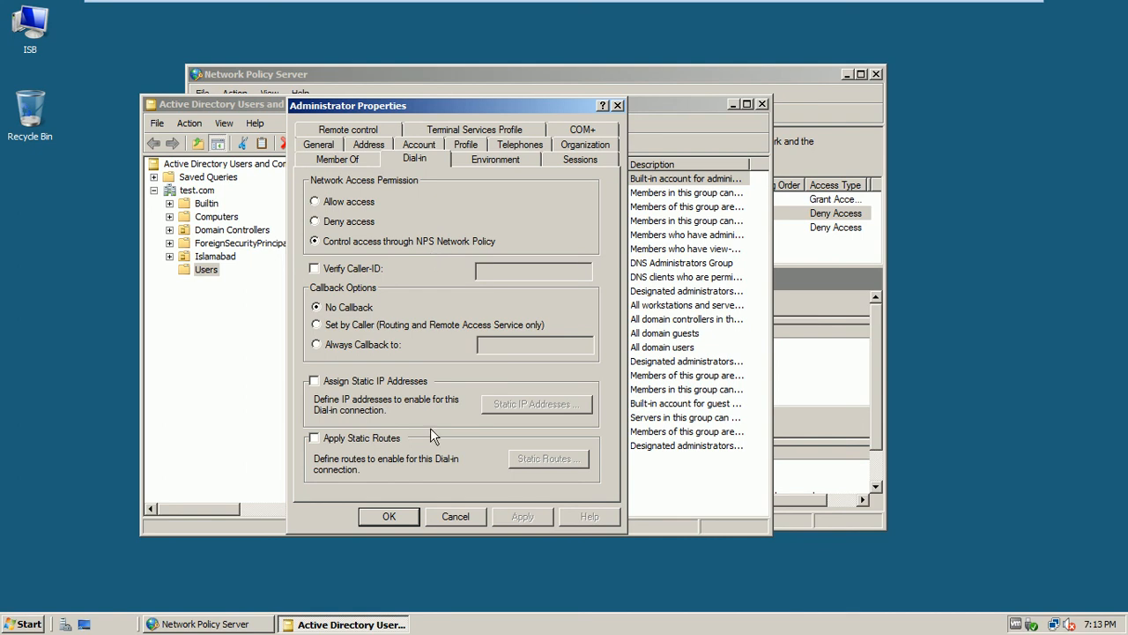
pyautogui.click(446, 519)
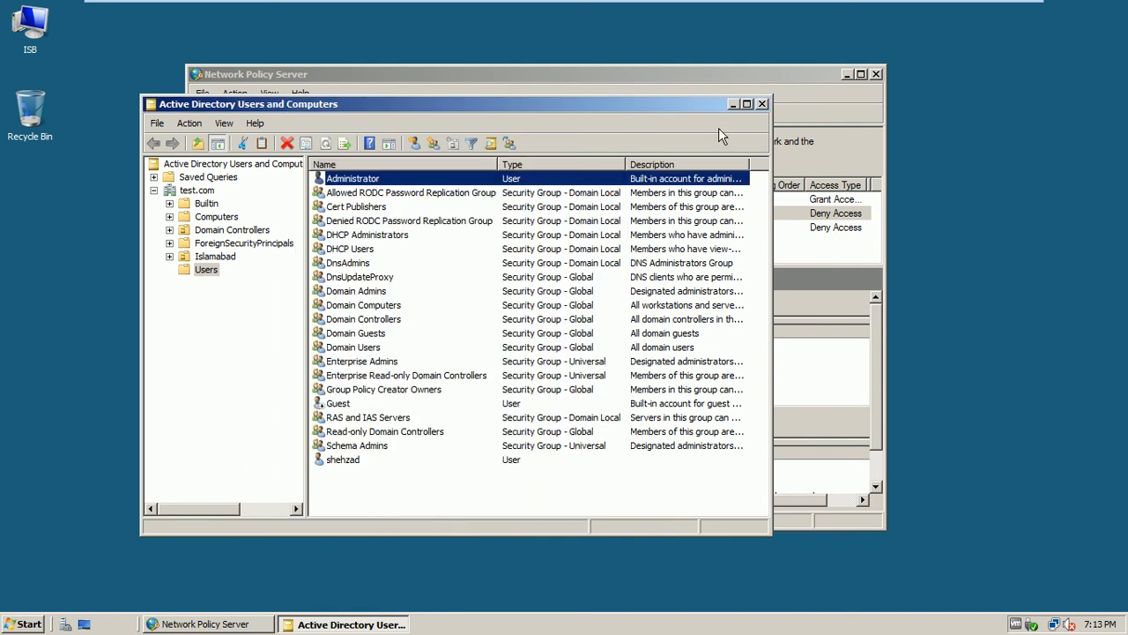
pyautogui.click(763, 104)
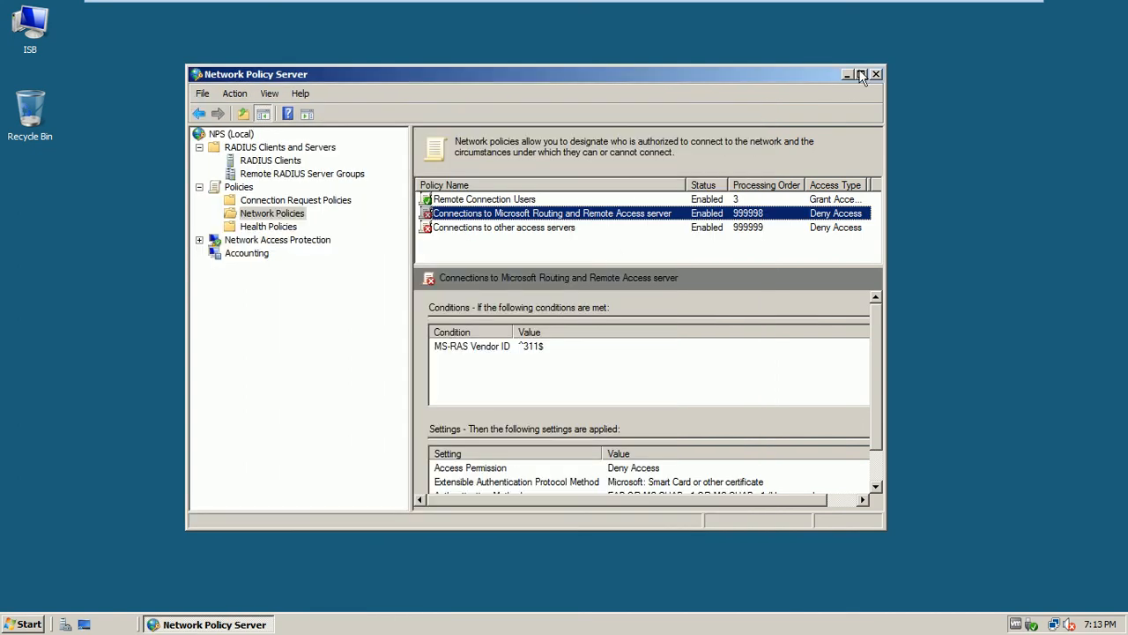
# Close the NPS console and move to the Windows 7 client, closing its command prompt
pyautogui.click(876, 74)
pyautogui.moveTo(846, 7)
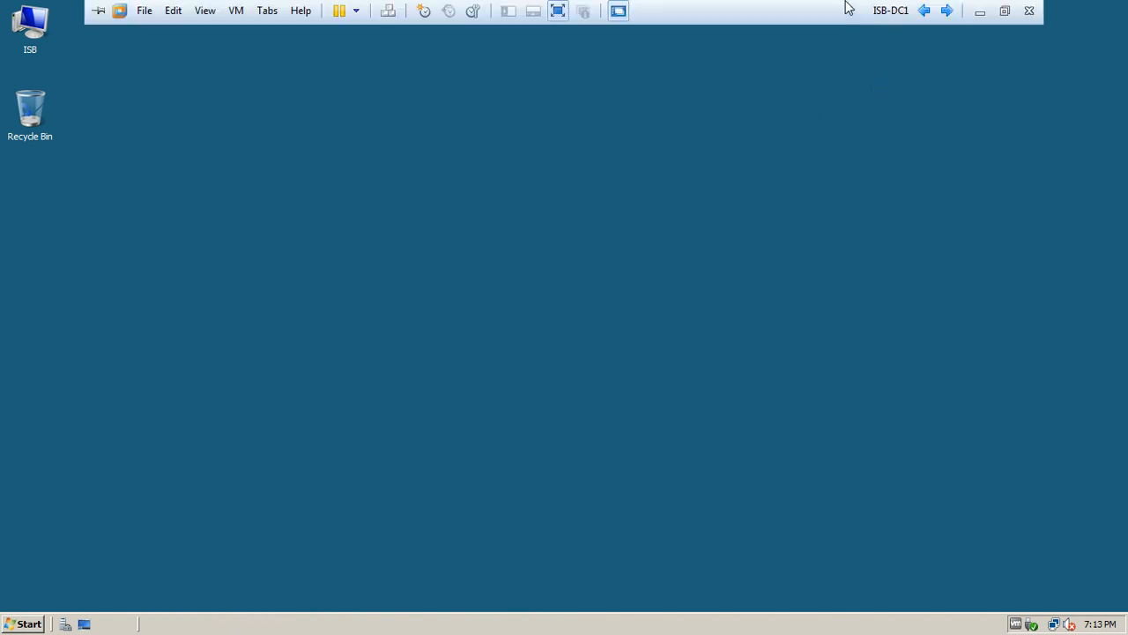
pyautogui.click(948, 11)
pyautogui.click(948, 10)
pyautogui.click(579, 58)
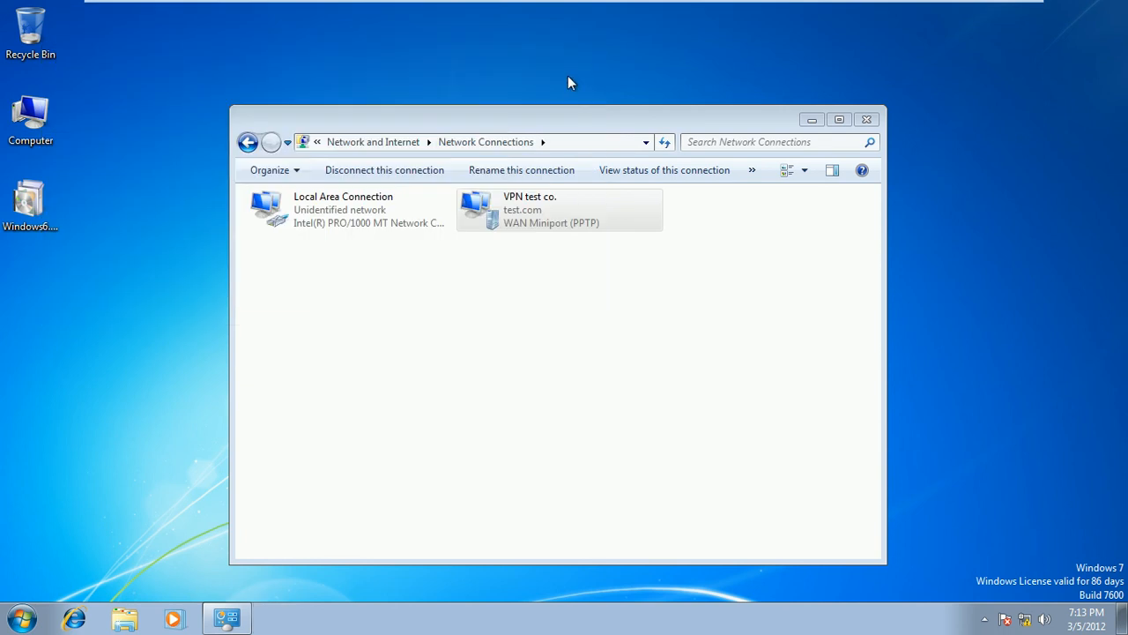
# Disconnect VPN test co., close Network Connections, and shut down the Windows 7 client
pyautogui.click(508, 204)
pyautogui.rightClick(507, 204)
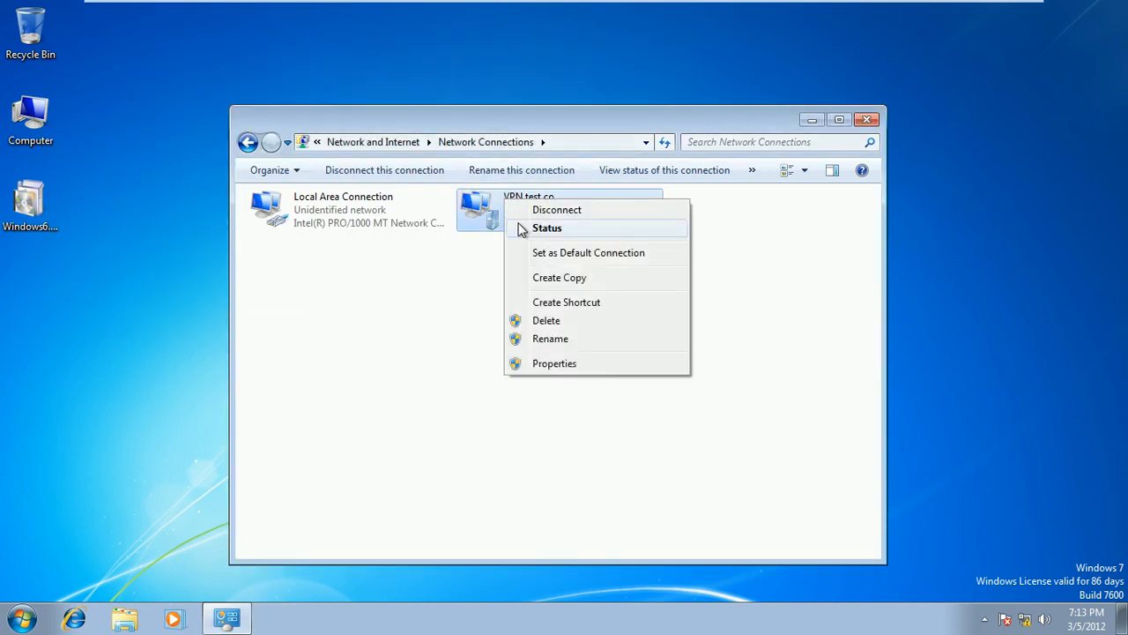
pyautogui.click(536, 212)
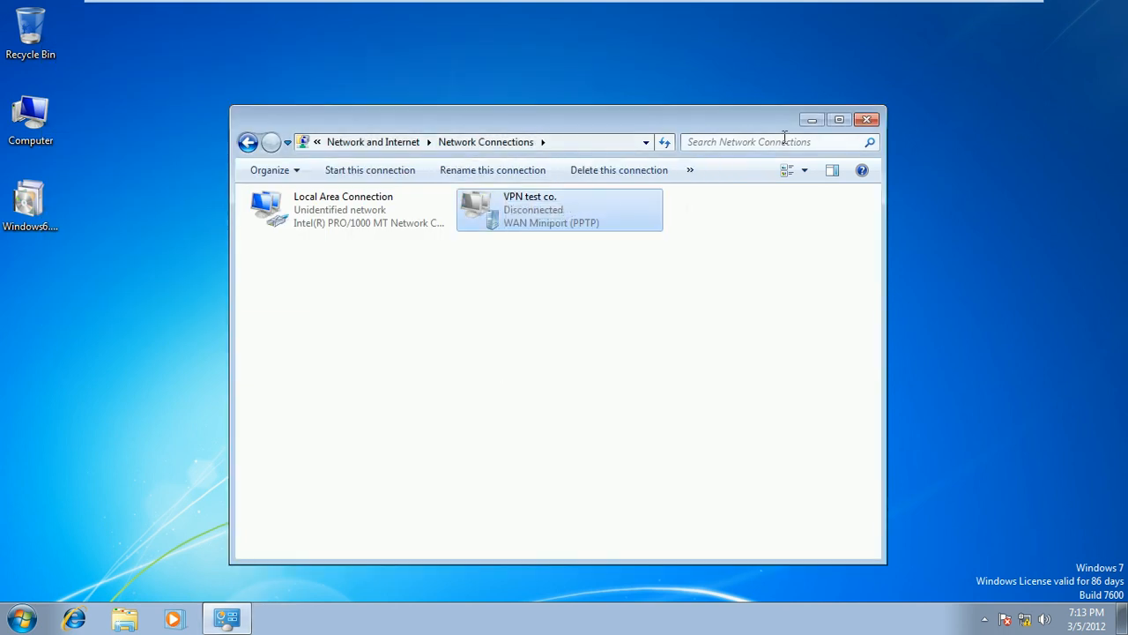
pyautogui.click(872, 123)
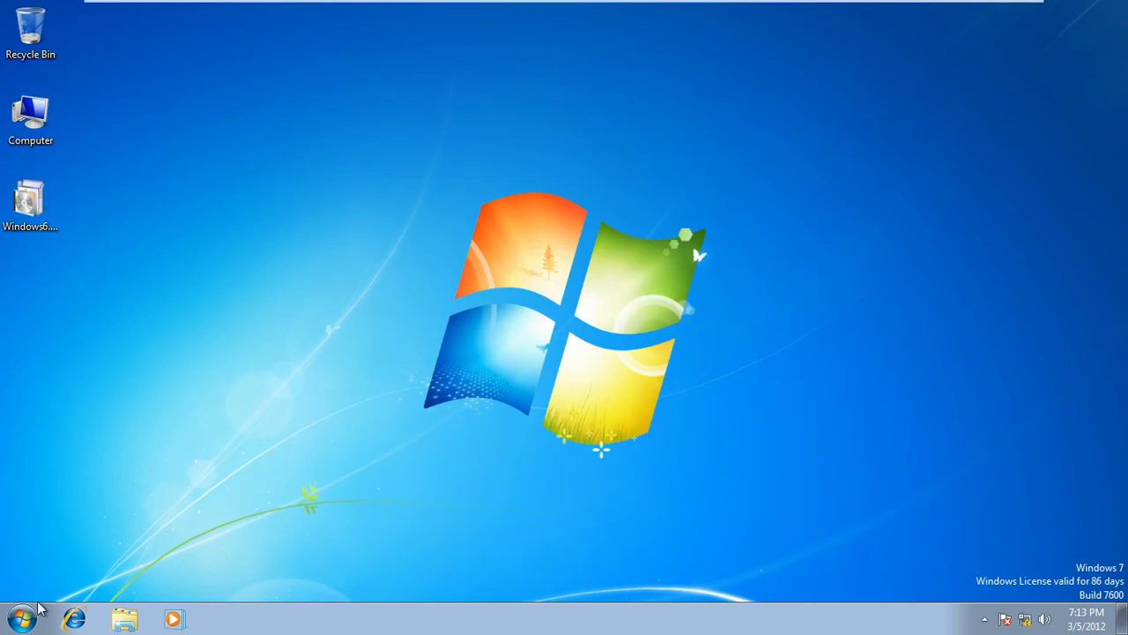
pyautogui.click(21, 619)
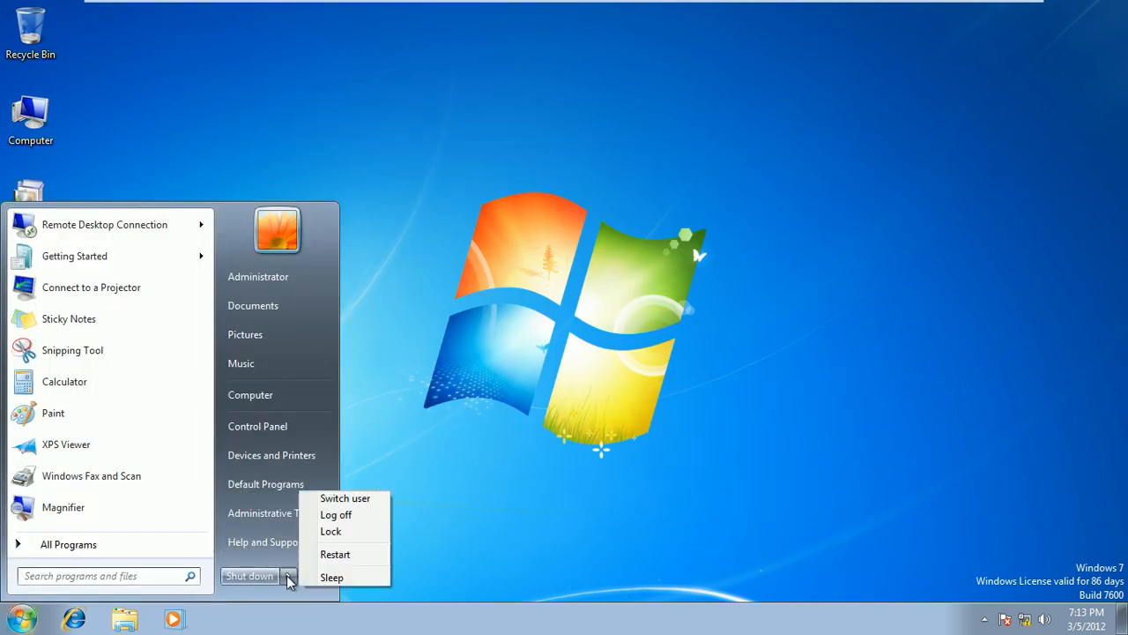
pyautogui.click(268, 575)
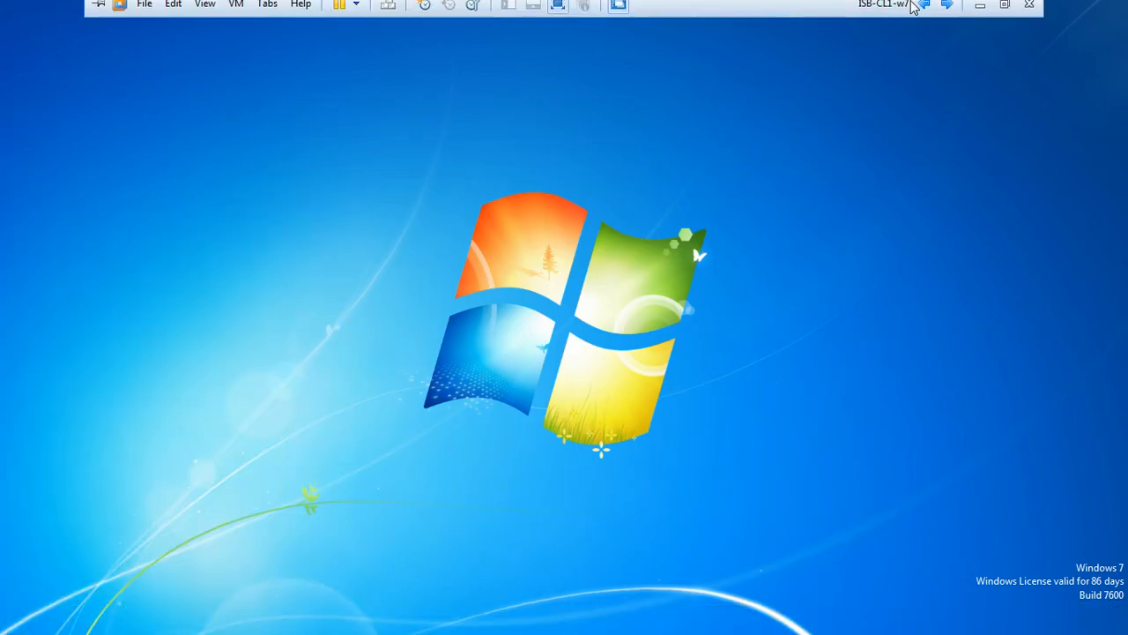
# Close Routing and Remote Access and shut down ISB-Mem1-Srv8 with reason Hardware: Installation (Planned)
pyautogui.click(923, 11)
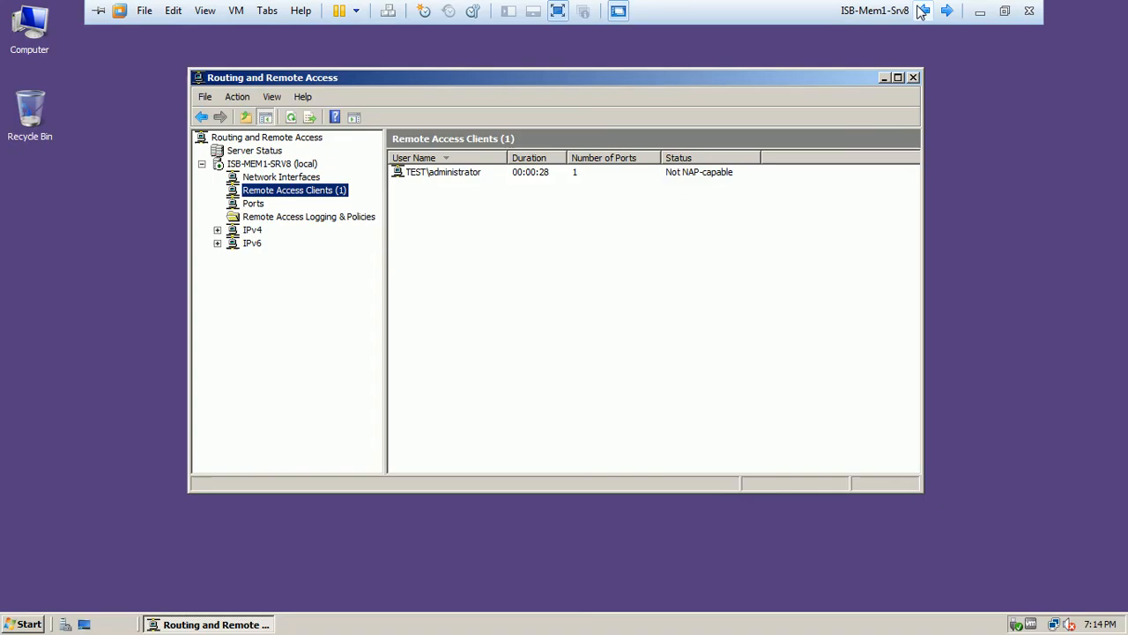
pyautogui.click(914, 78)
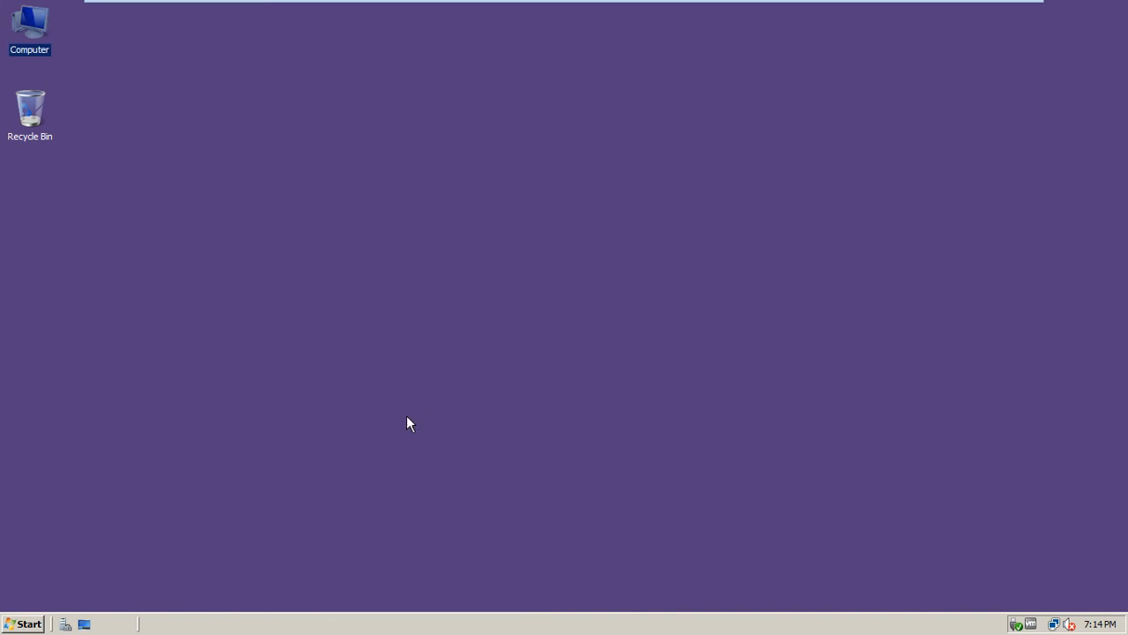
pyautogui.click(24, 624)
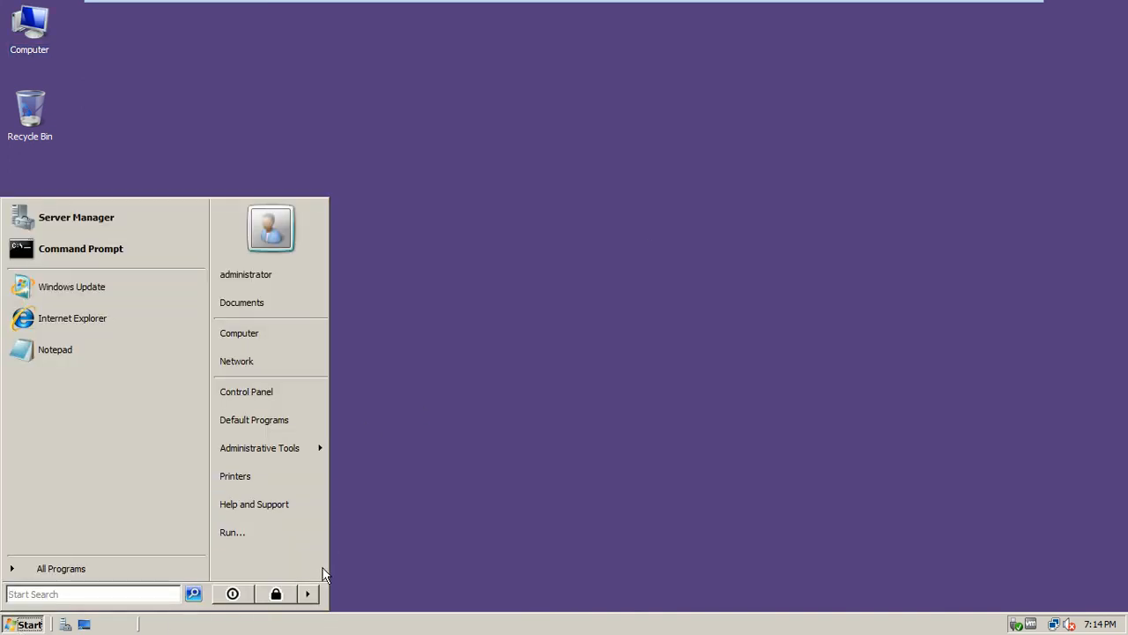
pyautogui.moveTo(312, 596)
pyautogui.click(357, 598)
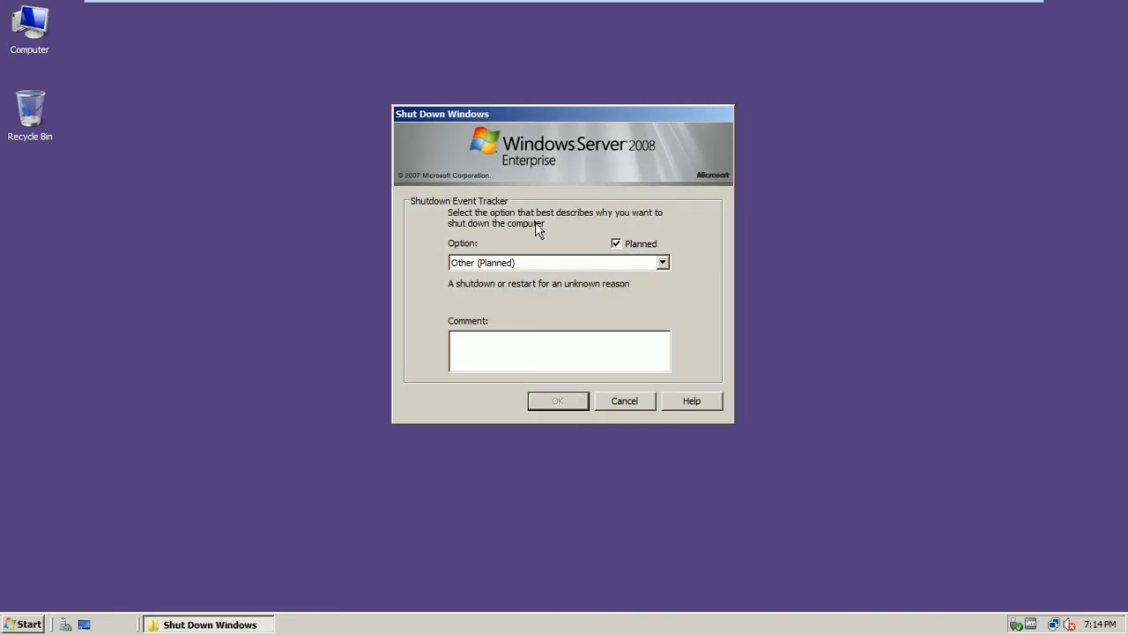
pyautogui.click(535, 265)
pyautogui.click(533, 297)
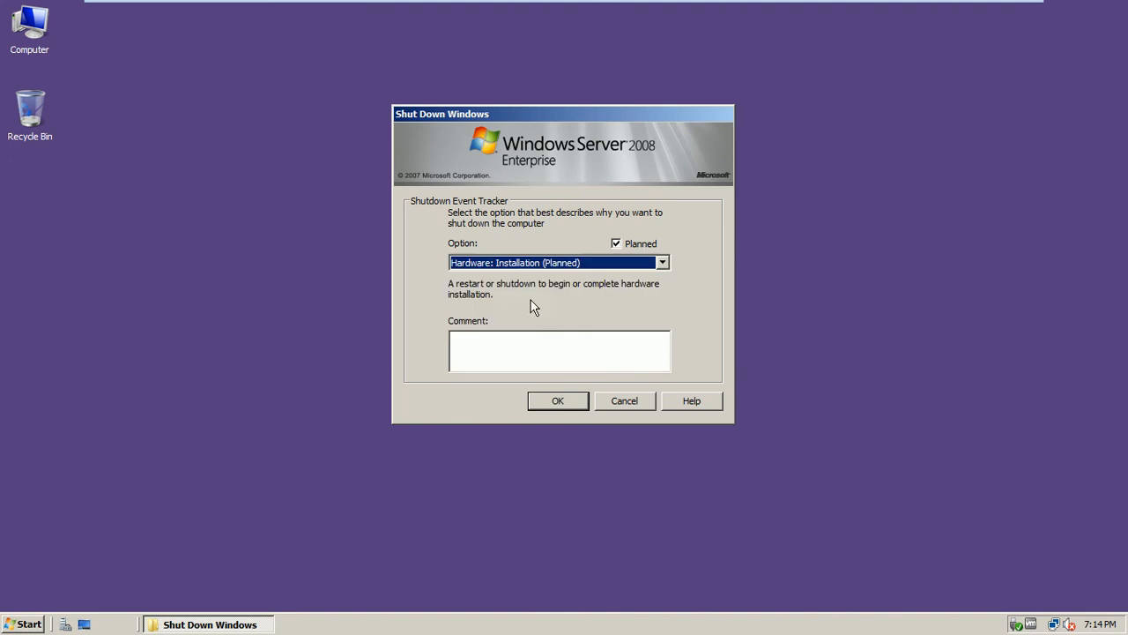
pyautogui.click(544, 404)
# Shut down ISB-DC1 with the same planned hardware installation reason, then exit full screen
pyautogui.moveTo(732, 5)
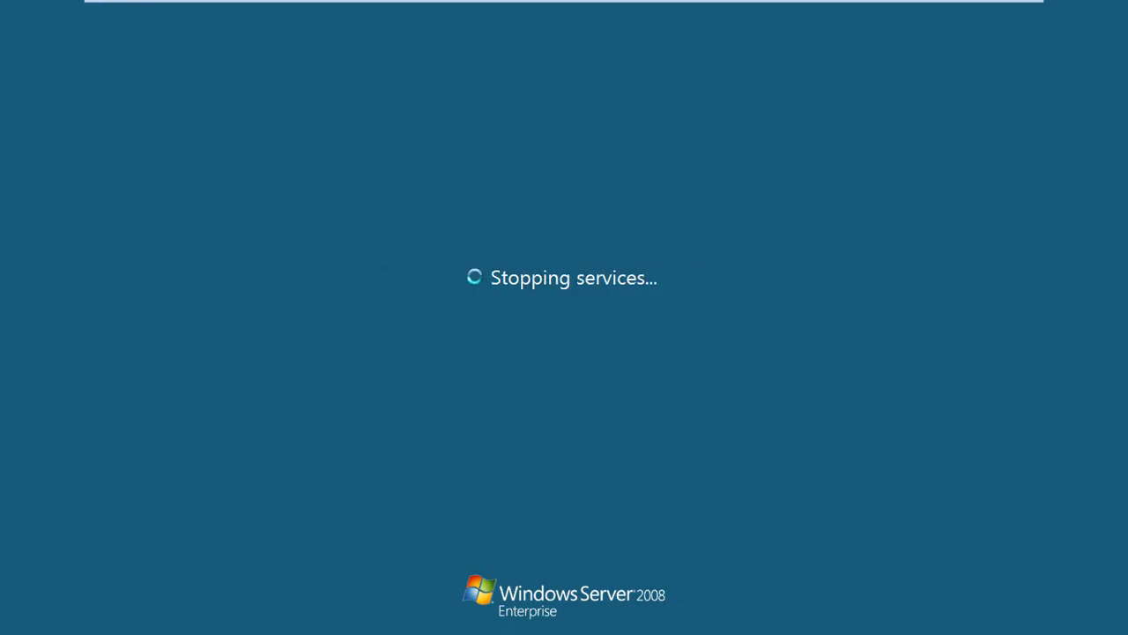
pyautogui.moveTo(787, 9)
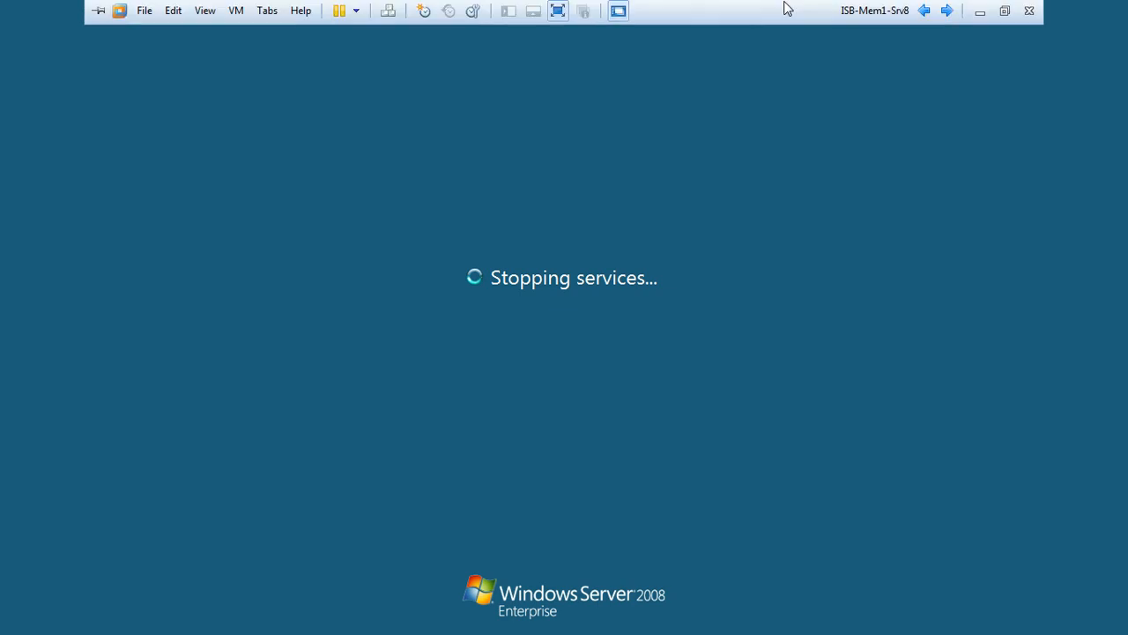
pyautogui.click(924, 11)
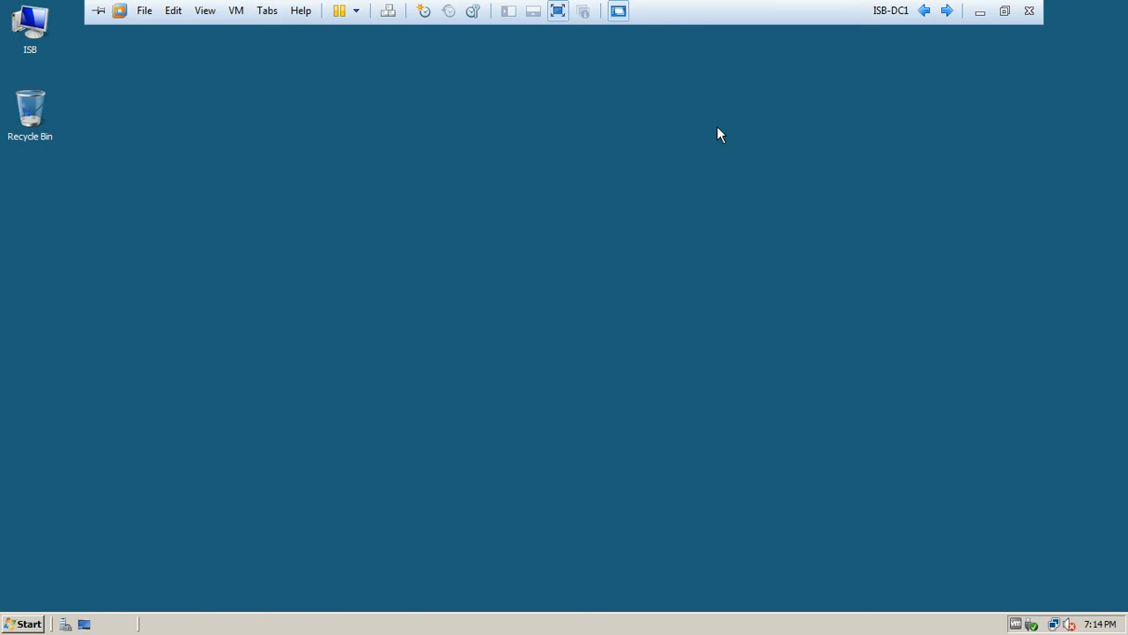
pyautogui.click(17, 620)
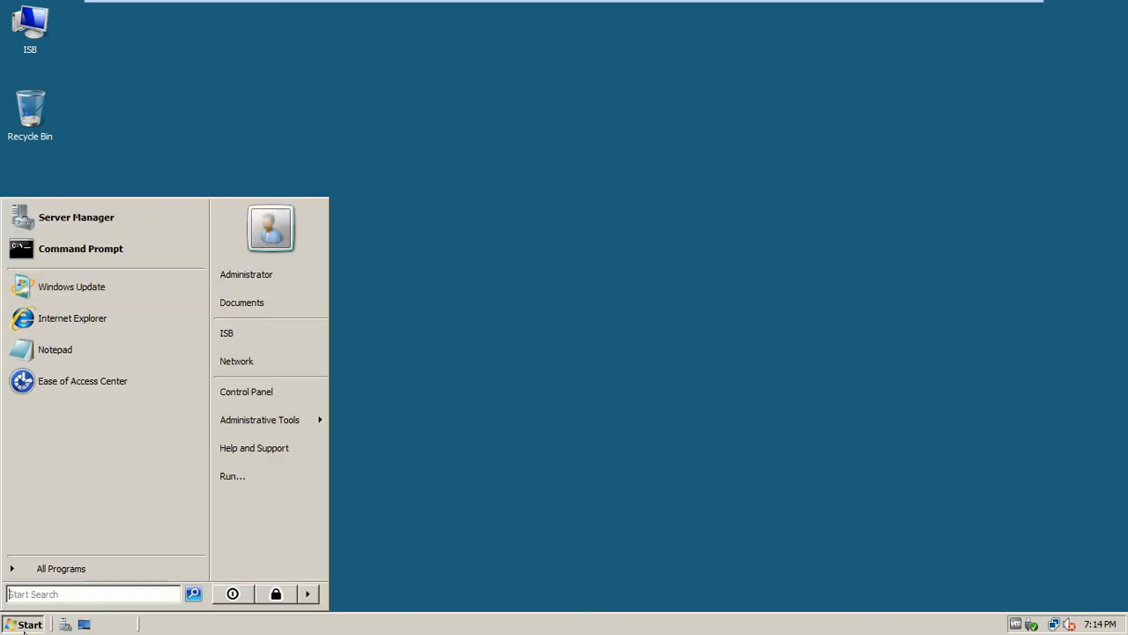
pyautogui.click(308, 593)
pyautogui.click(357, 595)
pyautogui.click(457, 264)
pyautogui.click(511, 296)
pyautogui.click(549, 403)
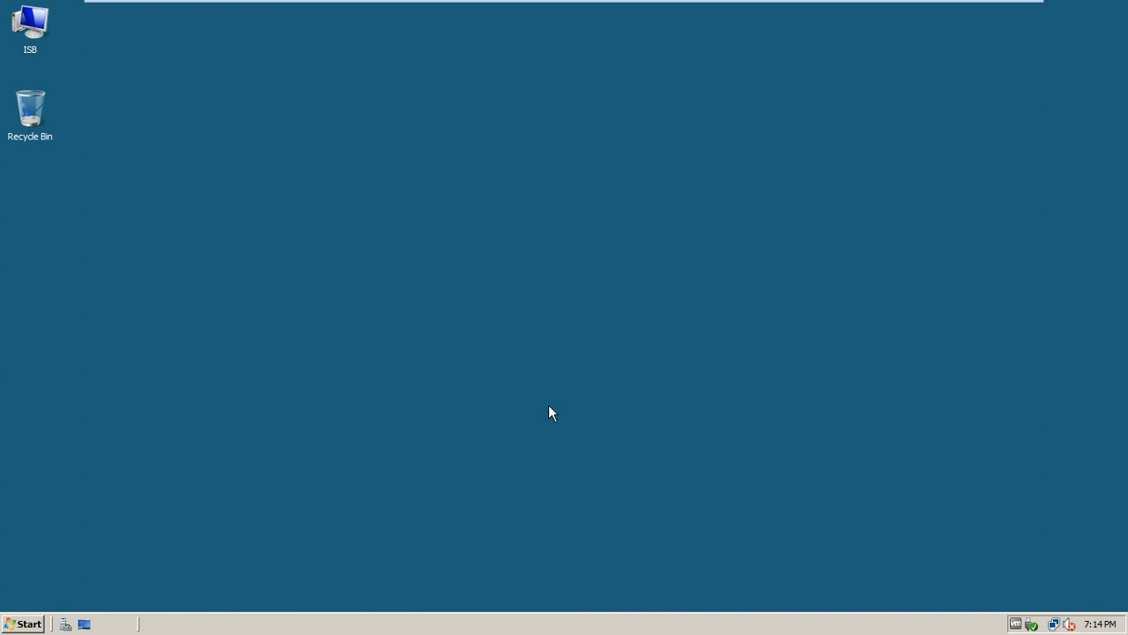
pyautogui.moveTo(801, 4)
pyautogui.click(997, 7)
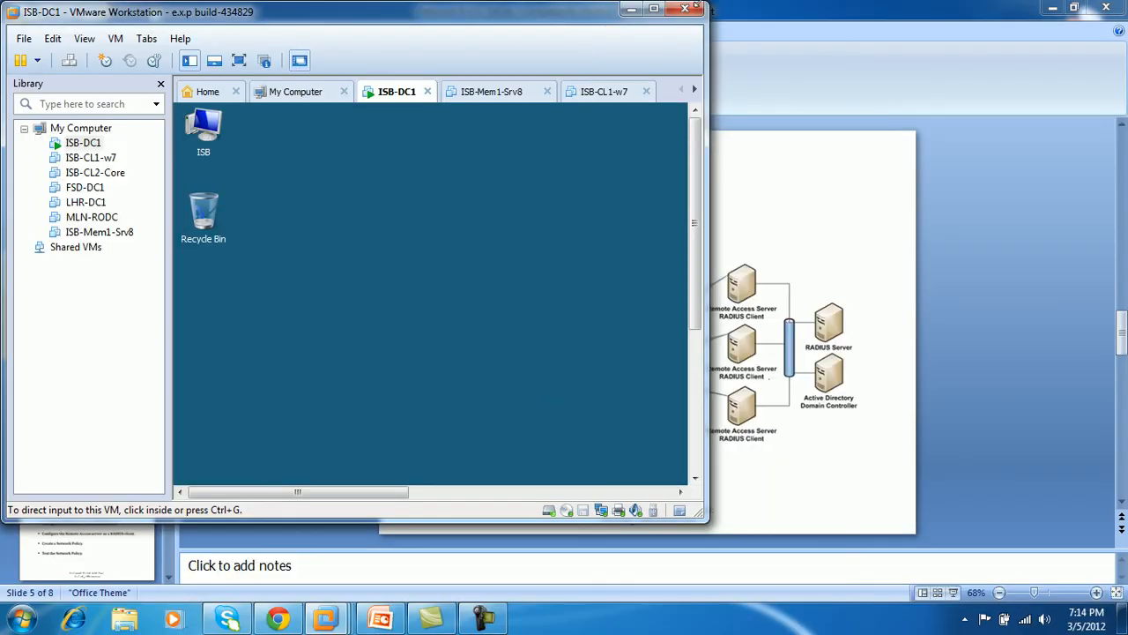
# Confirm ISB-Mem1-Srv8, ISB-CL1-w7 and ISB-DC1 are powered off, then close VMware Workstation
pyautogui.doubleClick(574, 18)
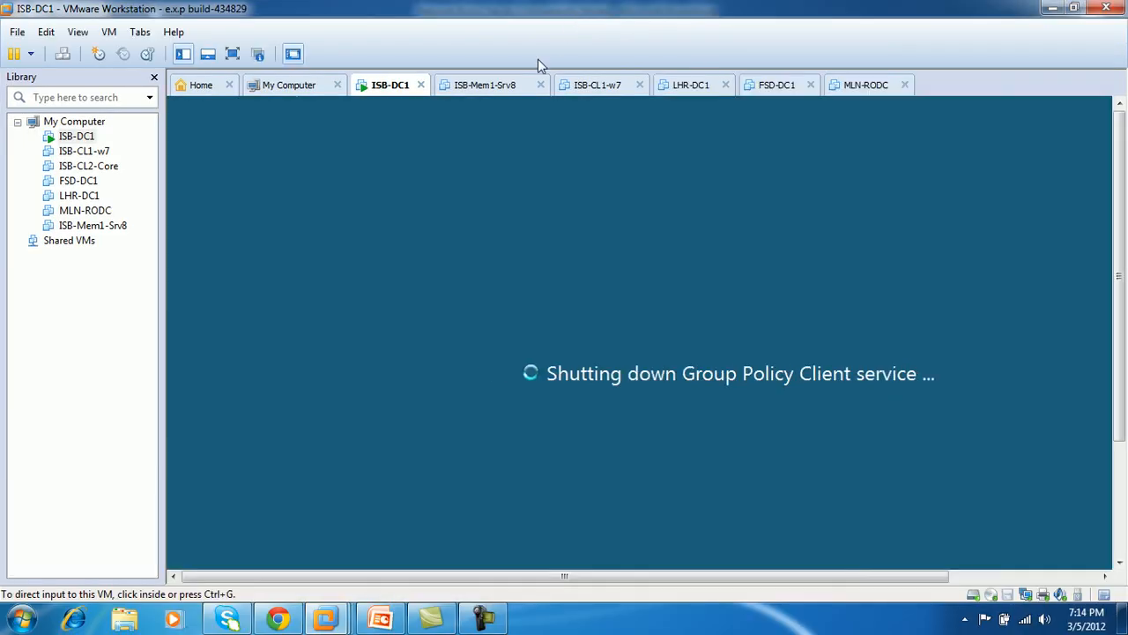
pyautogui.click(496, 90)
pyautogui.click(587, 90)
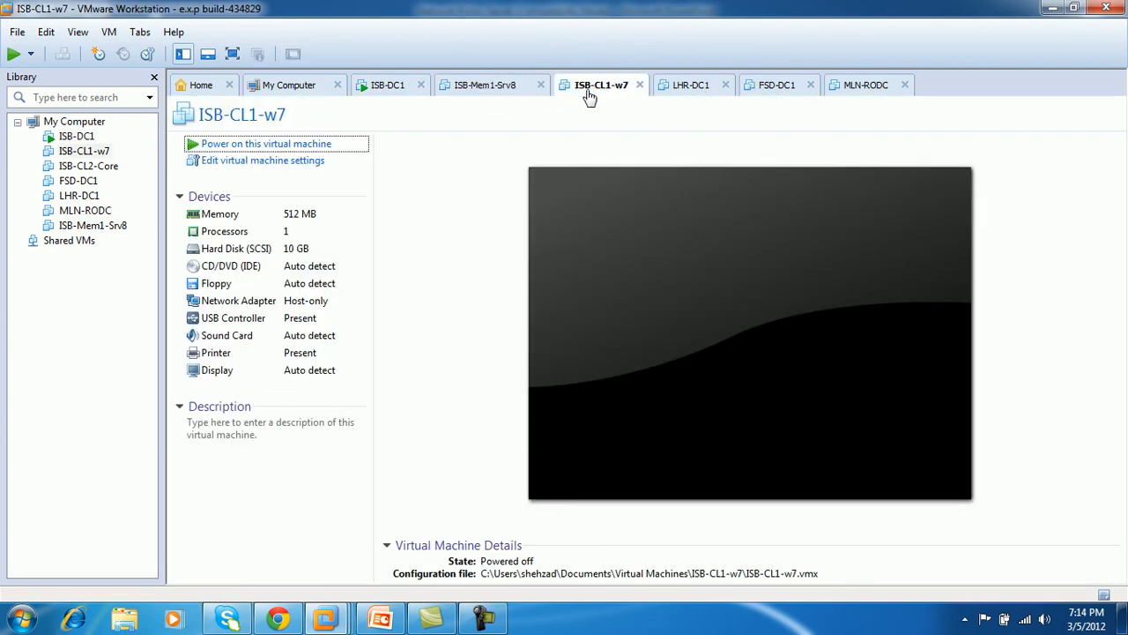
pyautogui.click(372, 93)
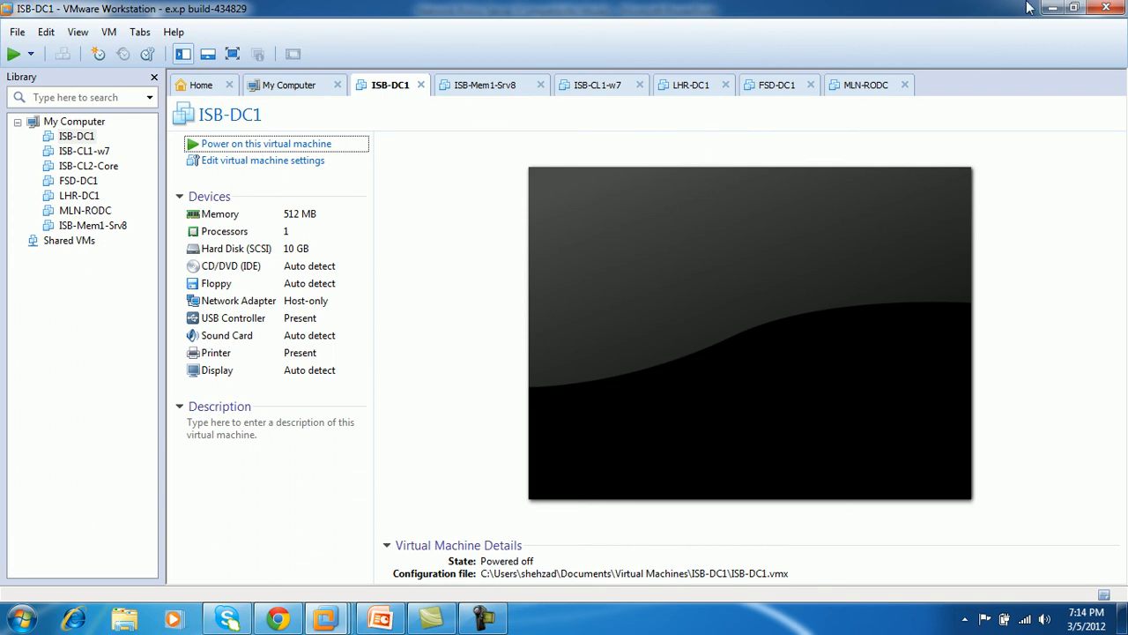
pyautogui.click(1106, 8)
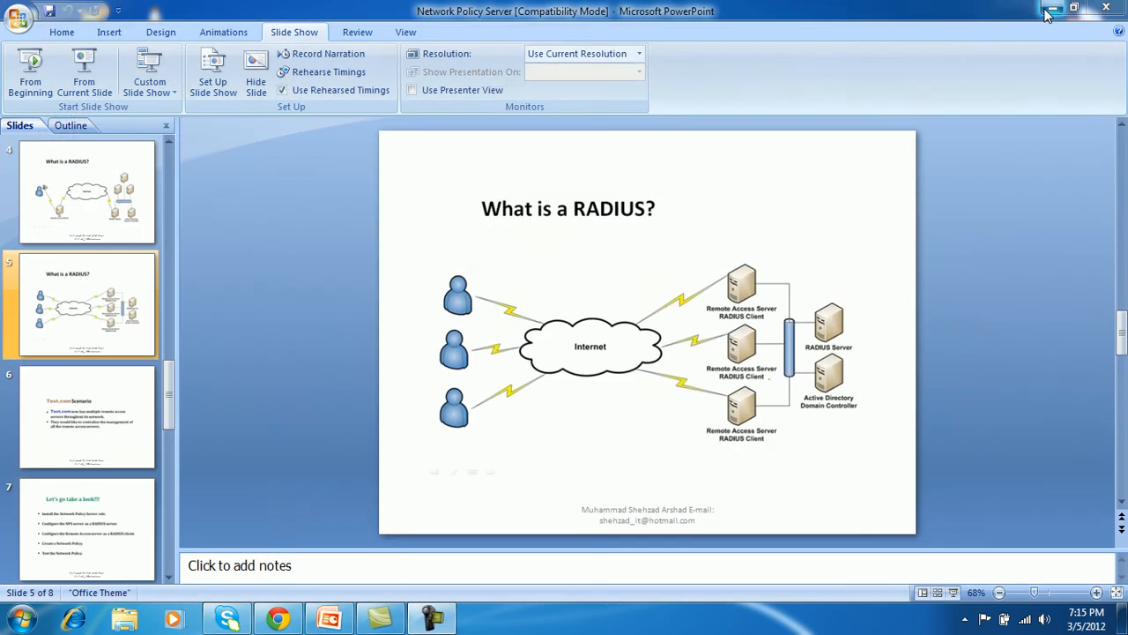
# Minimize PowerPoint and refresh the host desktop twice
pyautogui.click(1057, 7)
pyautogui.rightClick(626, 145)
pyautogui.click(661, 214)
pyautogui.rightClick(499, 104)
pyautogui.click(525, 173)
# Present slide 8, Review, as a slide show with the Felt Tip Pen pointer
pyautogui.click(334, 624)
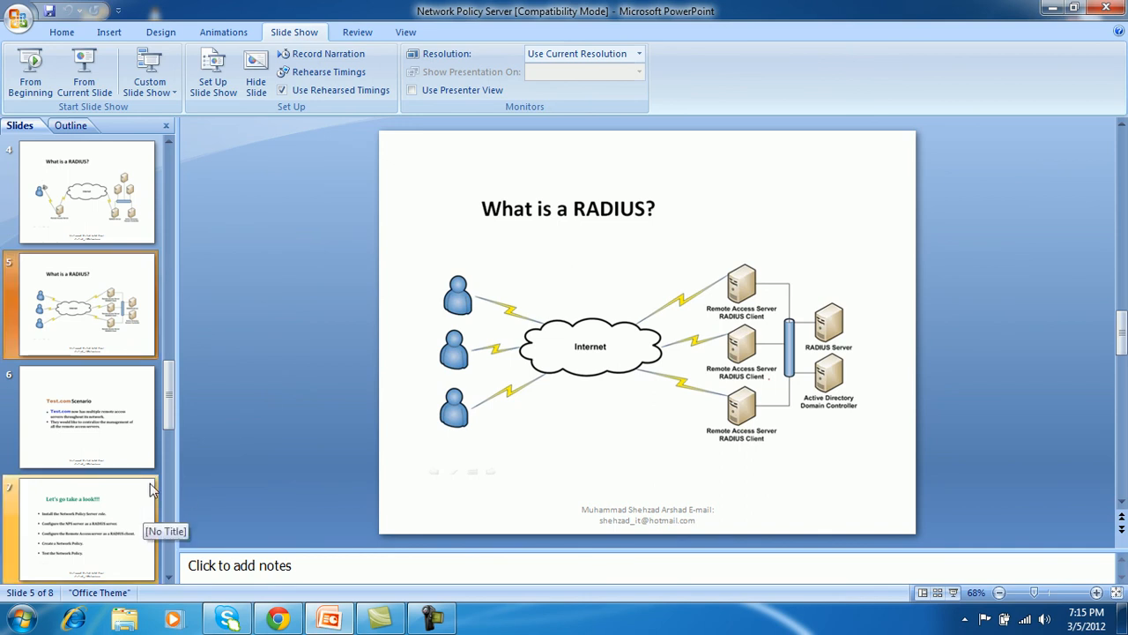
pyautogui.moveTo(169, 420); pyautogui.dragTo(171, 594)
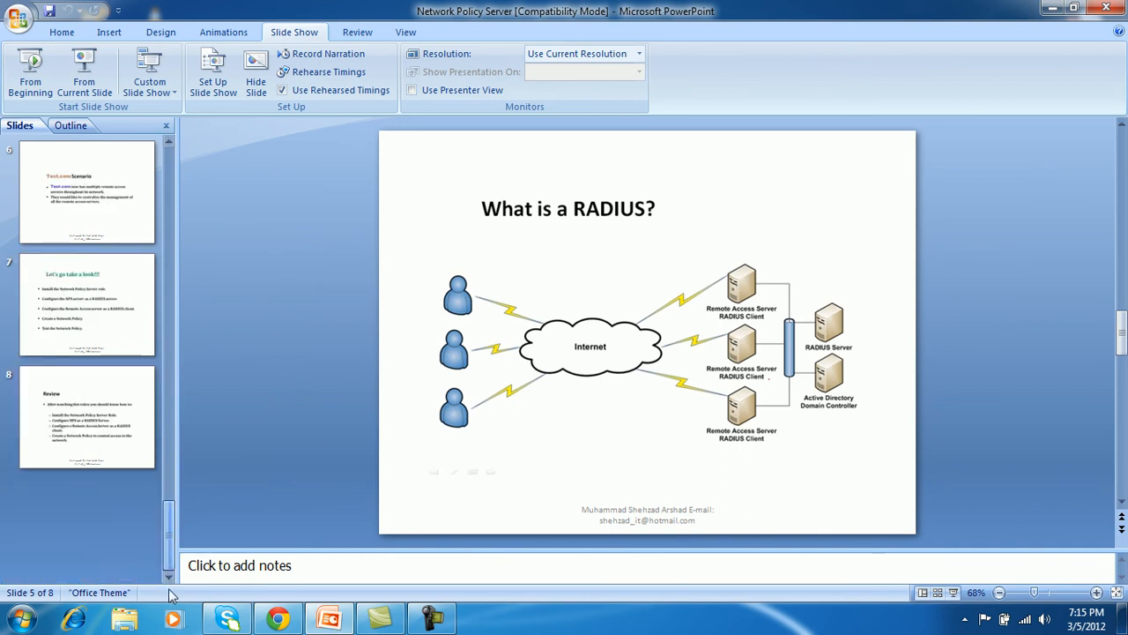
pyautogui.click(89, 461)
pyautogui.click(83, 74)
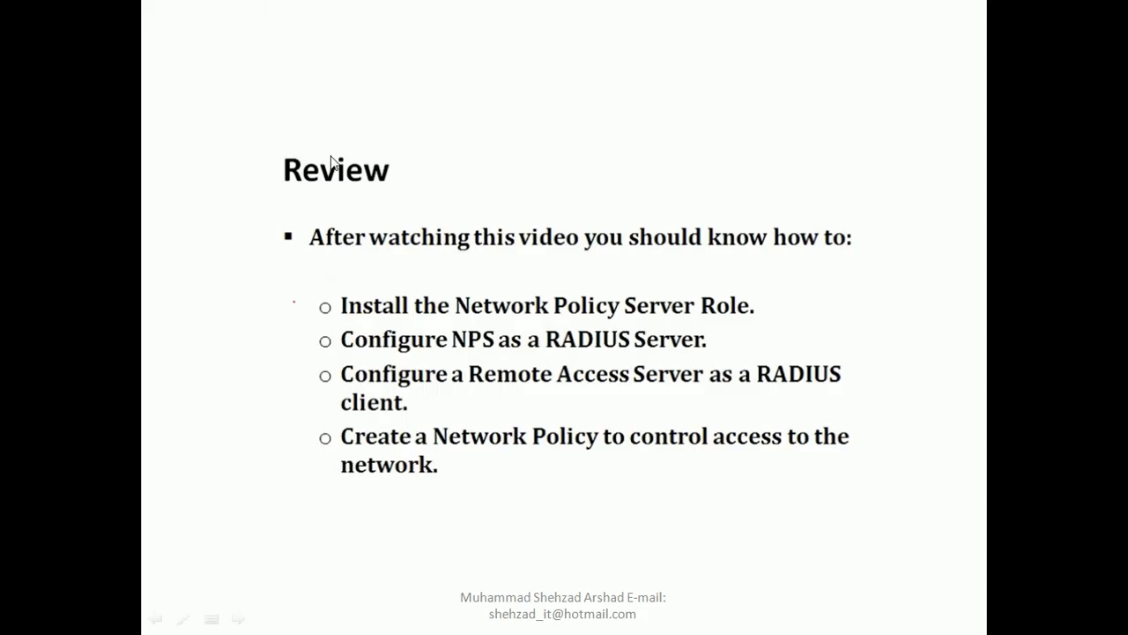
pyautogui.rightClick(331, 155)
pyautogui.moveTo(394, 278)
pyautogui.click(491, 319)
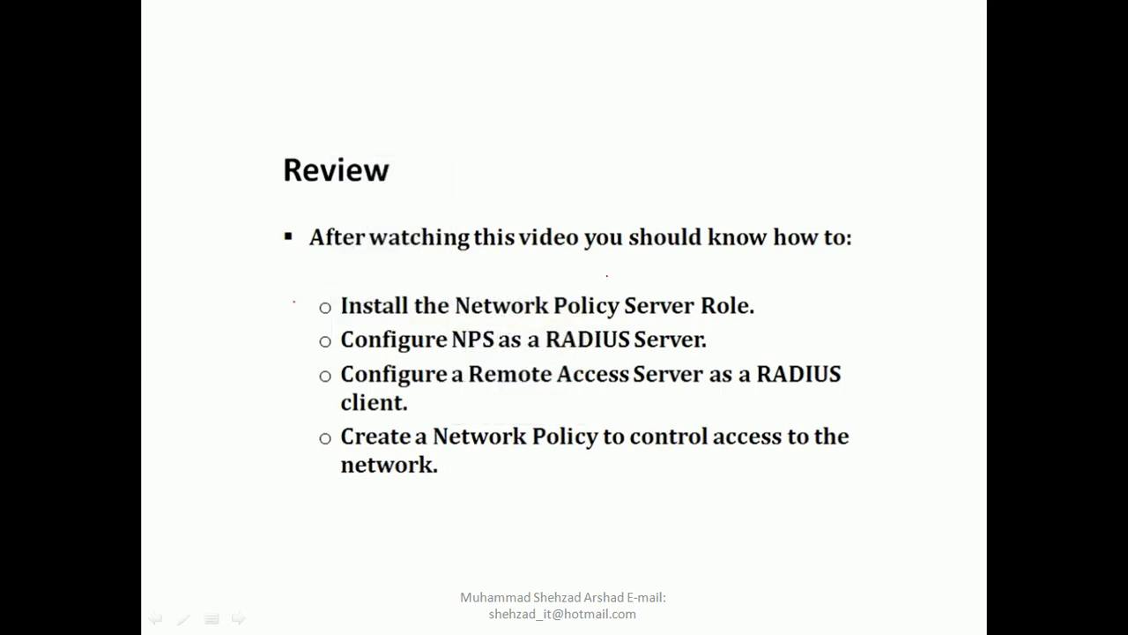